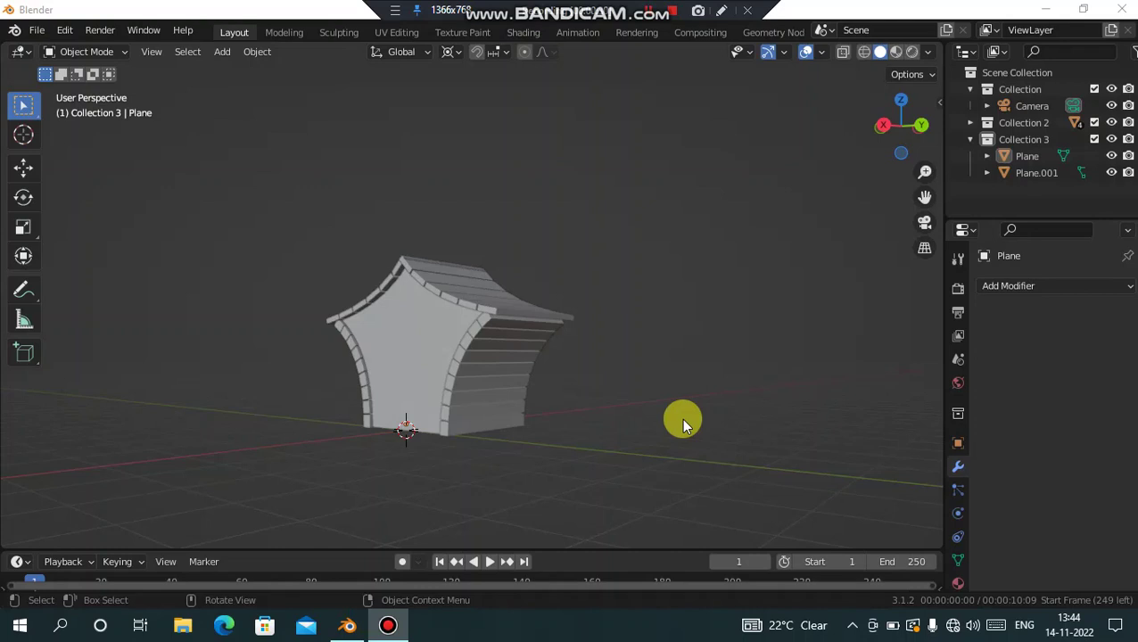
Switch to Right Orthographic view and zoom in on the roof panel.
left_click(882, 124)
scroll(413, 465, "up", 5)
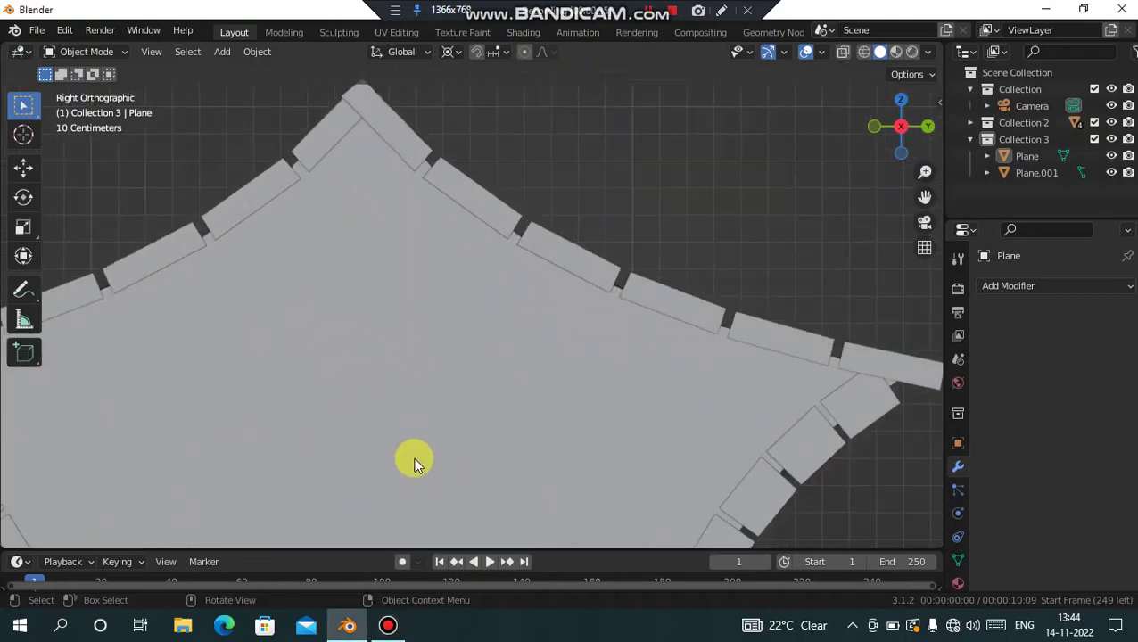
scroll(405, 109, "down", 2)
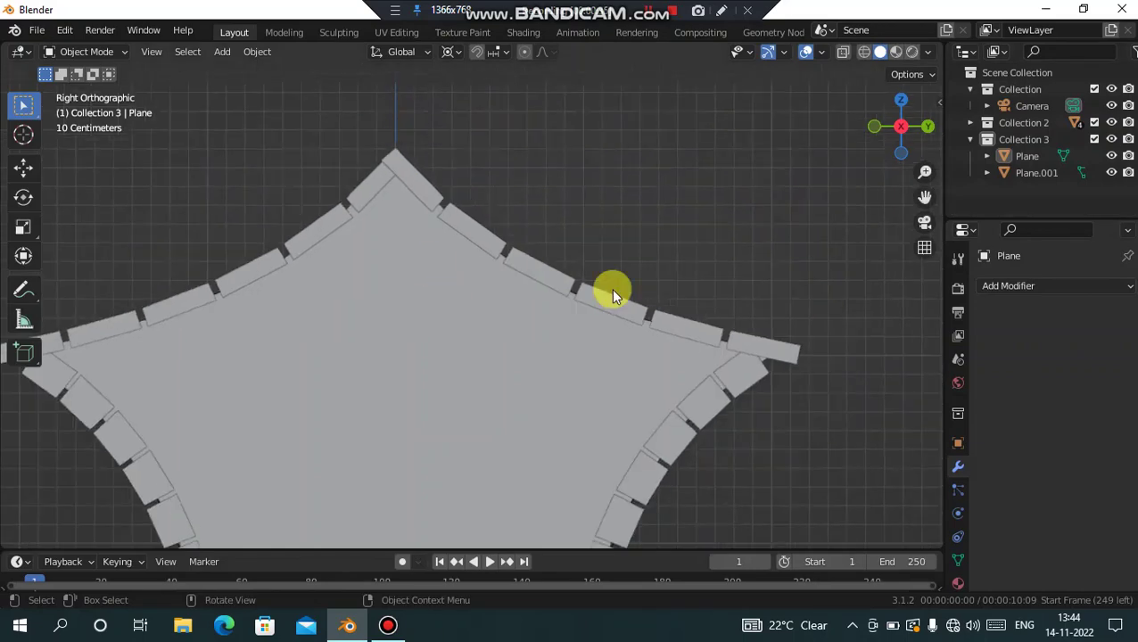
Select the Plane roof panel object and frame it in the viewport.
left_click(1026, 156)
scroll(446, 259, "down", 2)
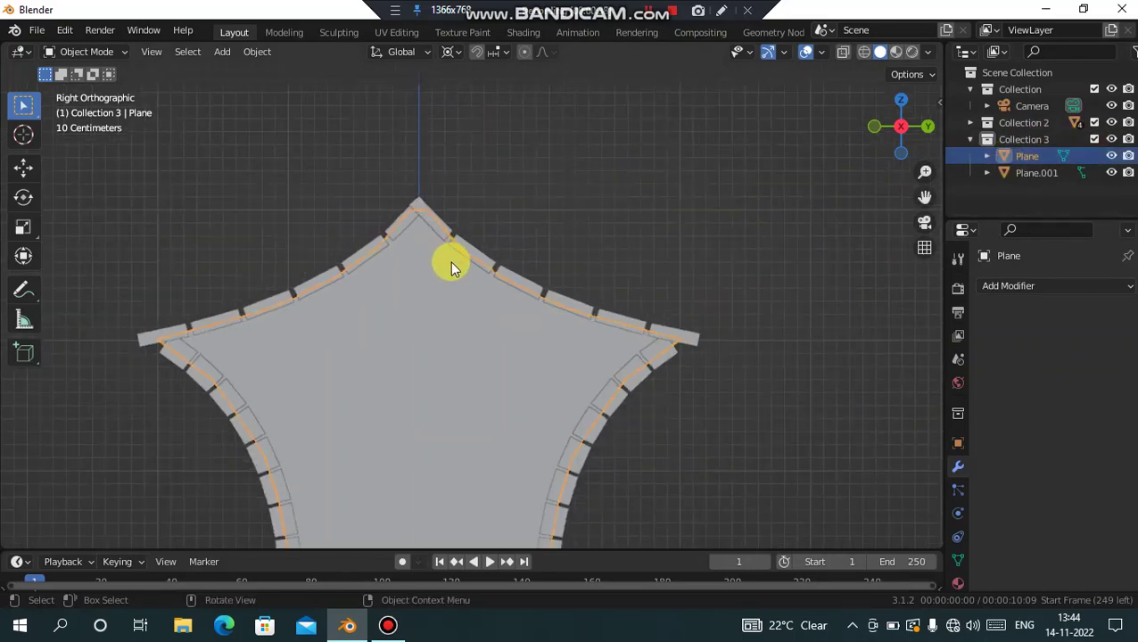
scroll(450, 270, "up", 2)
middle_click_drag(406, 350, 495, 243, "shift")
In Edit Mode, clear the selection and select one horizontal face loop in Face mode.
key("Tab")
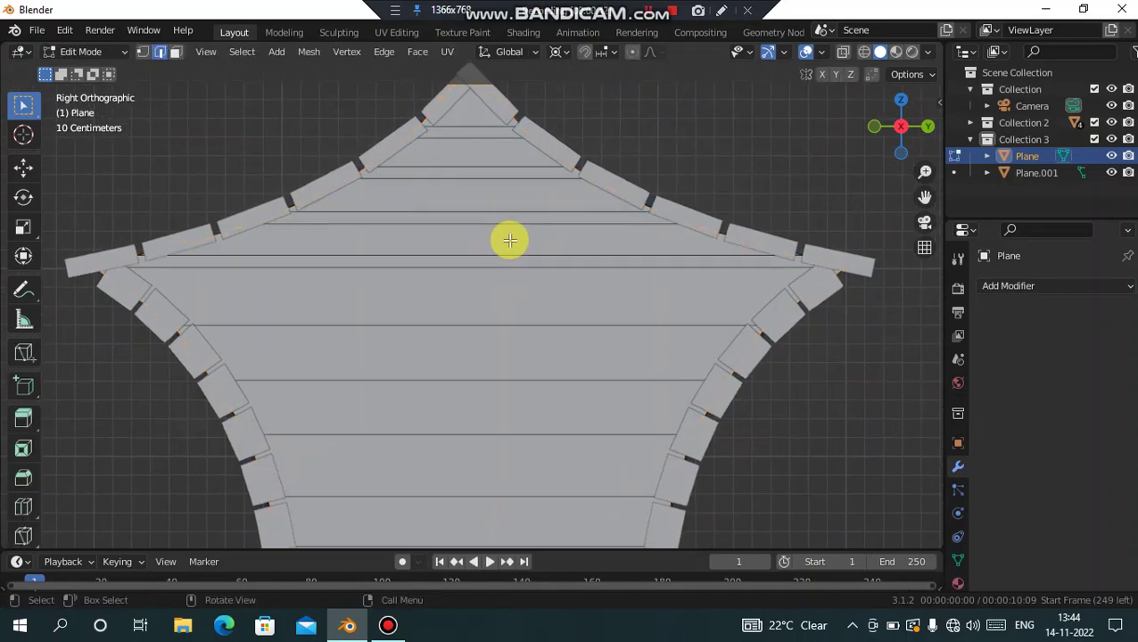
key("a")
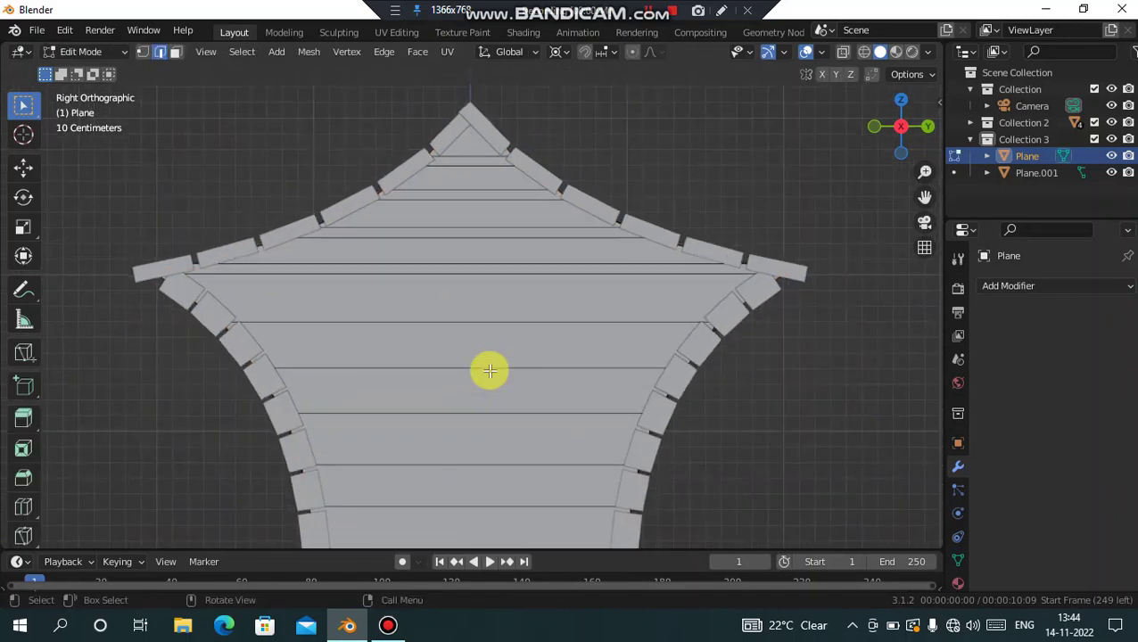
key("alt+a")
scroll(490, 371, "up", 1)
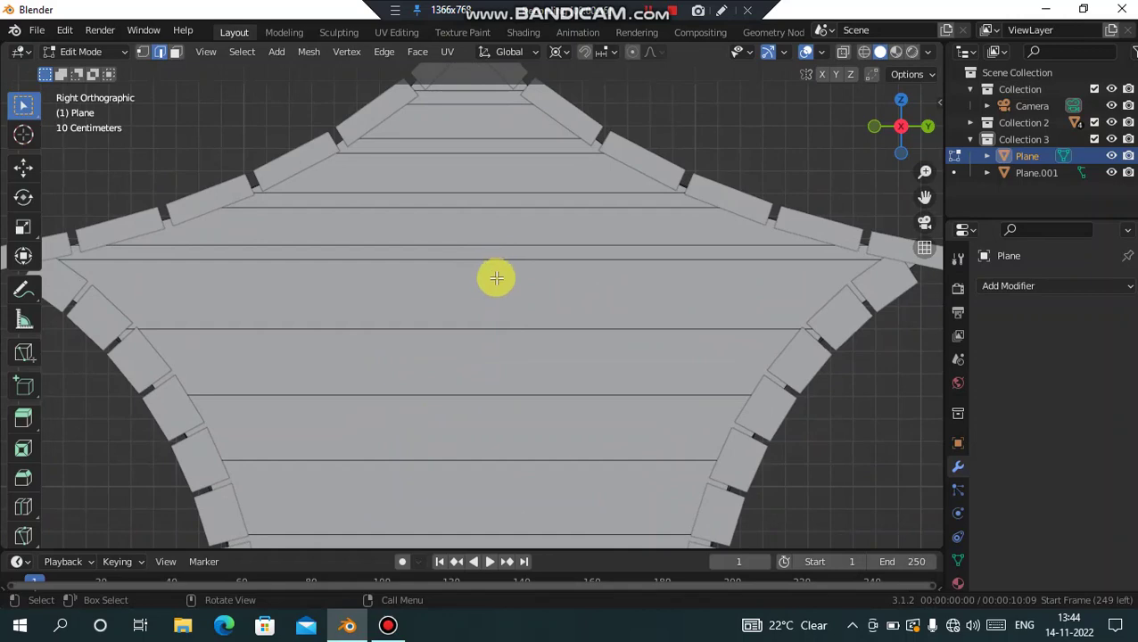
scroll(515, 339, "up", 3)
scroll(524, 294, "down", 3)
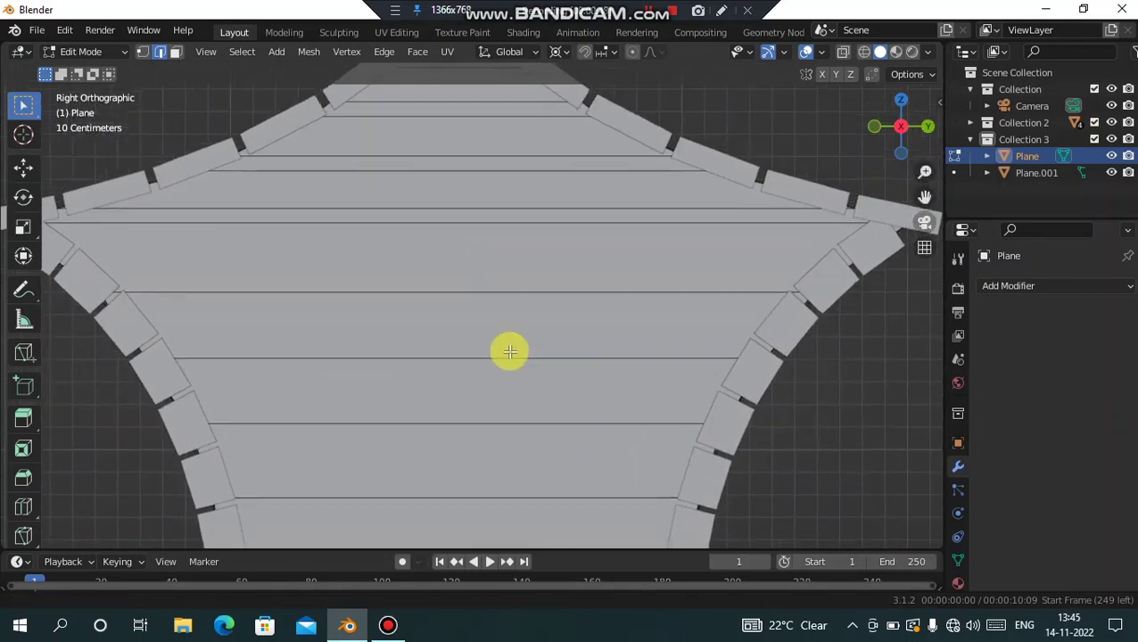
scroll(509, 351, "down", 3)
scroll(526, 312, "up", 4)
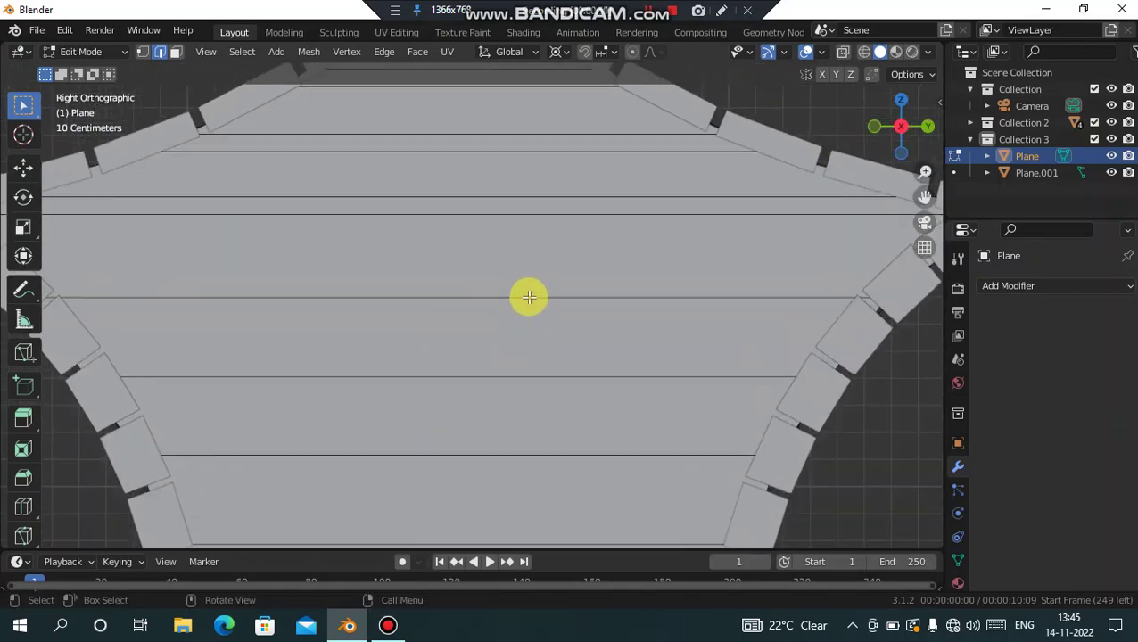
left_click(175, 52)
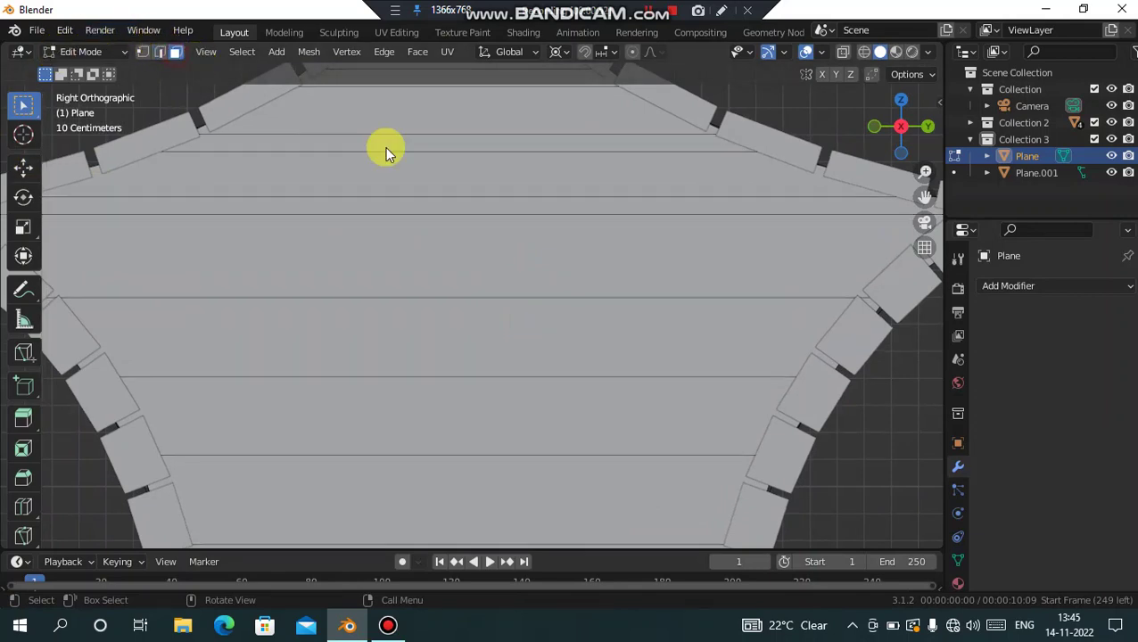
left_click(473, 262)
Compare the upper and lower middle face loops, ending with the lower one selected and zoomed in.
scroll(473, 261, "down", 3)
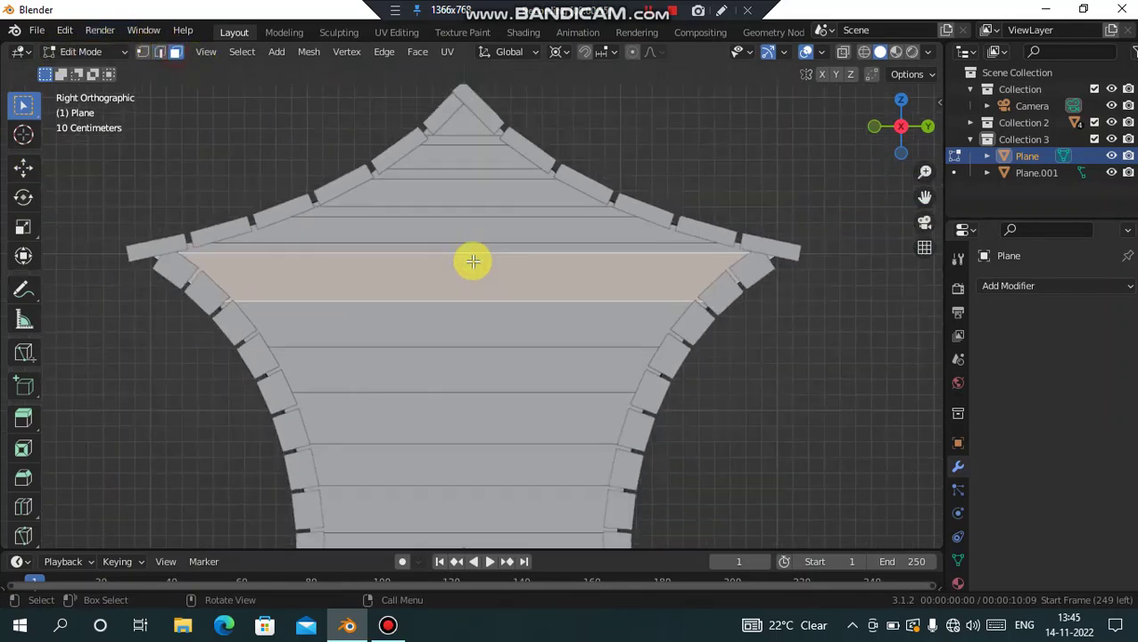
left_click(481, 323)
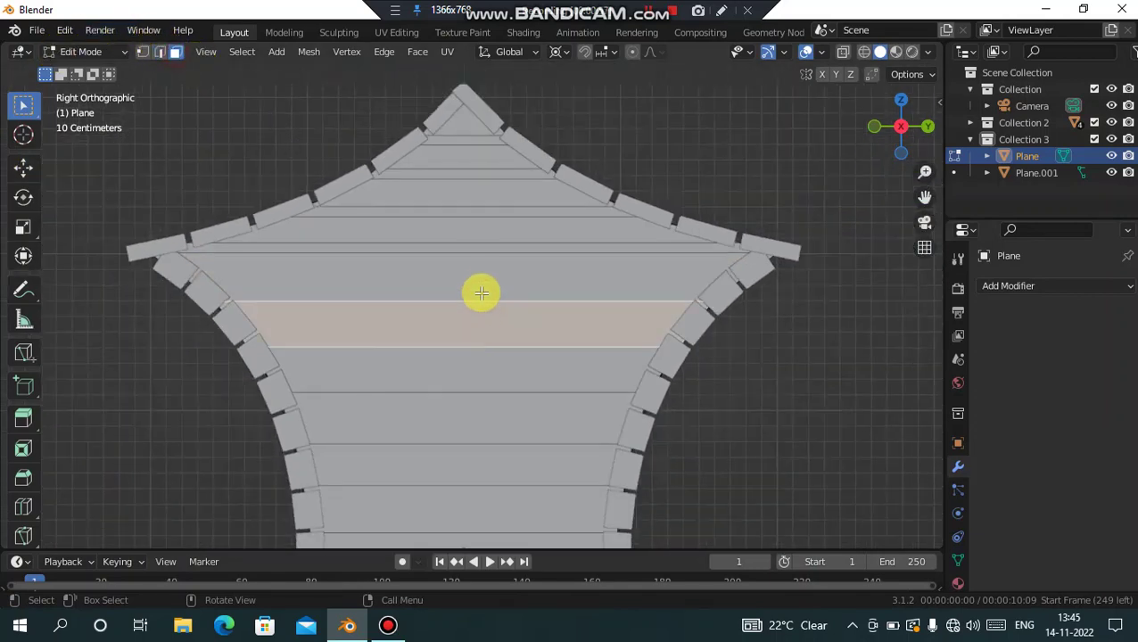
left_click(480, 278)
left_click(479, 325)
left_click(479, 282)
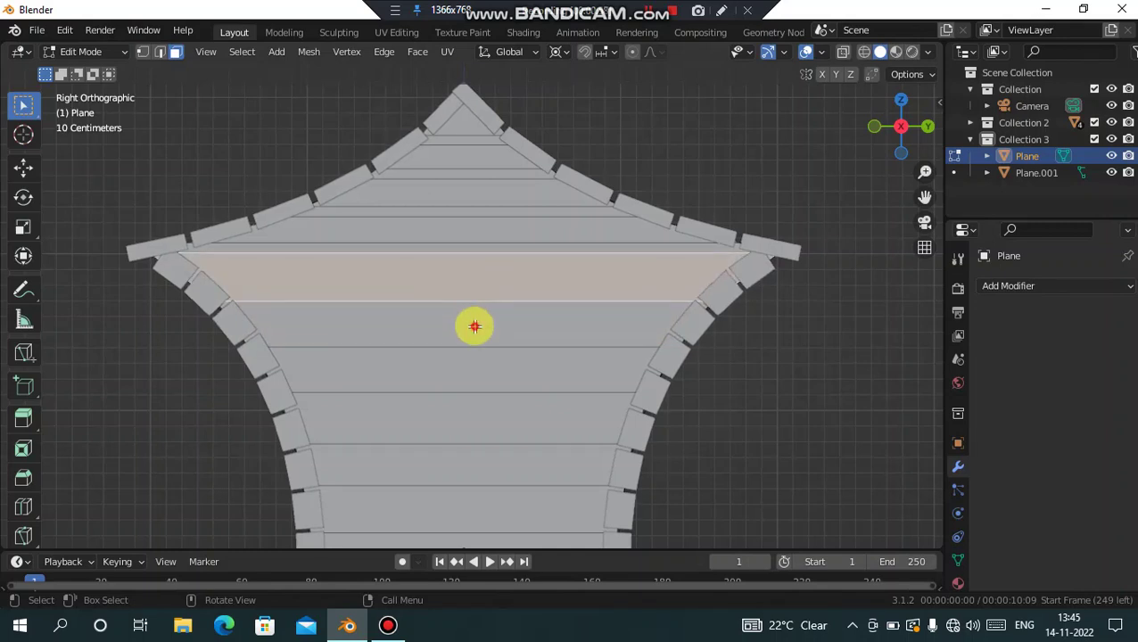
left_click(472, 325)
left_click(472, 272)
left_click(467, 323)
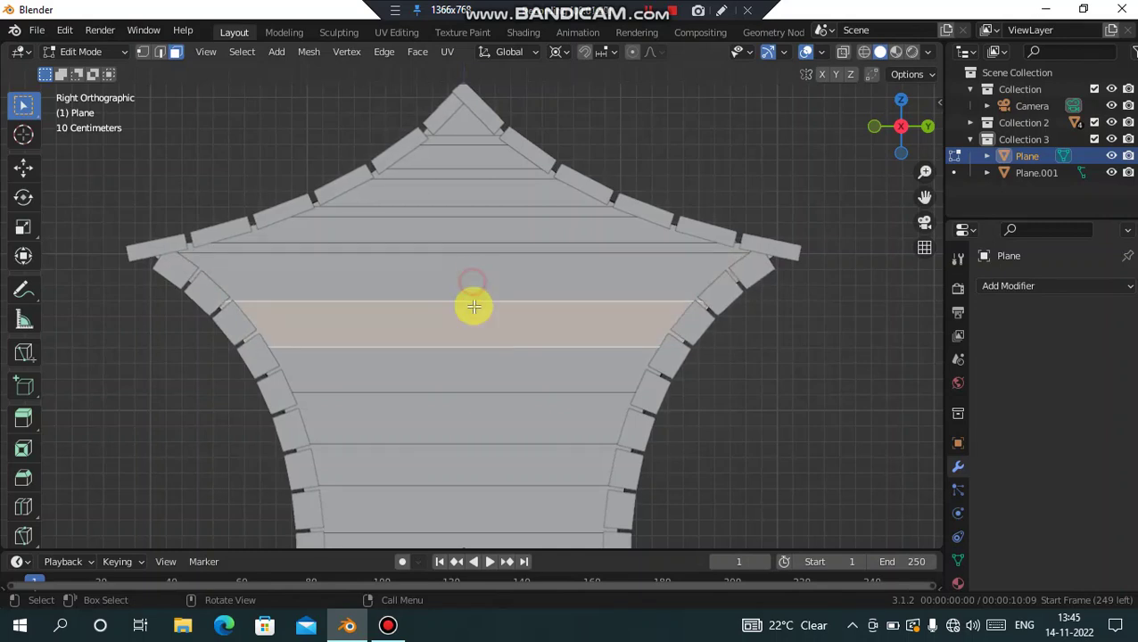
left_click(472, 280)
left_click(473, 324)
scroll(477, 305, "down", 2)
scroll(475, 353, "up", 1)
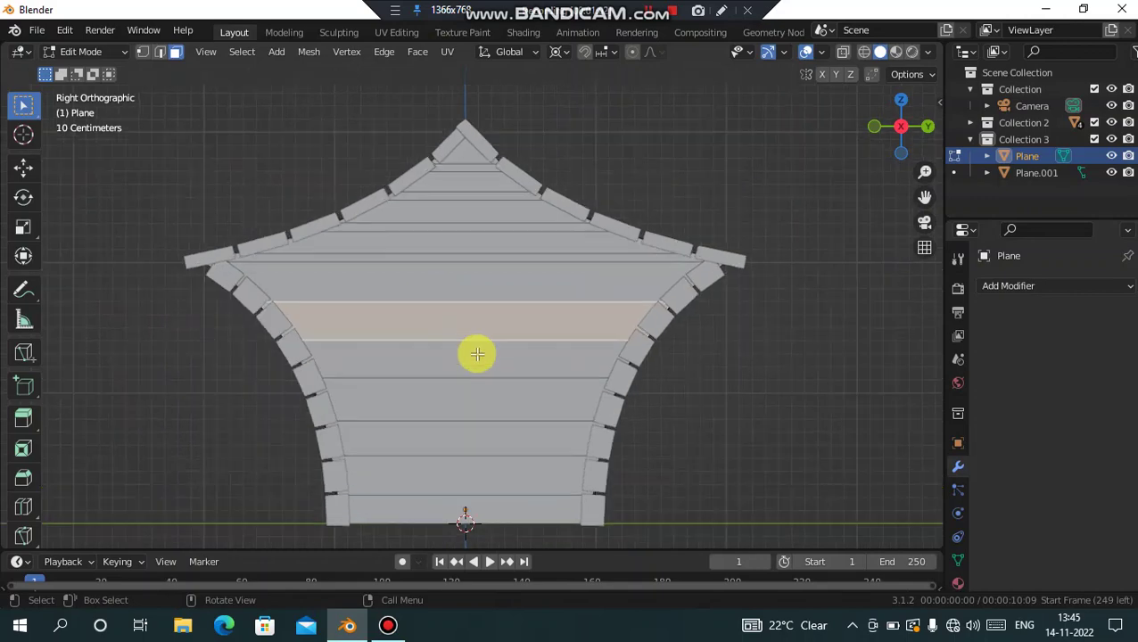
scroll(475, 353, "up", 2)
scroll(483, 287, "up", 1)
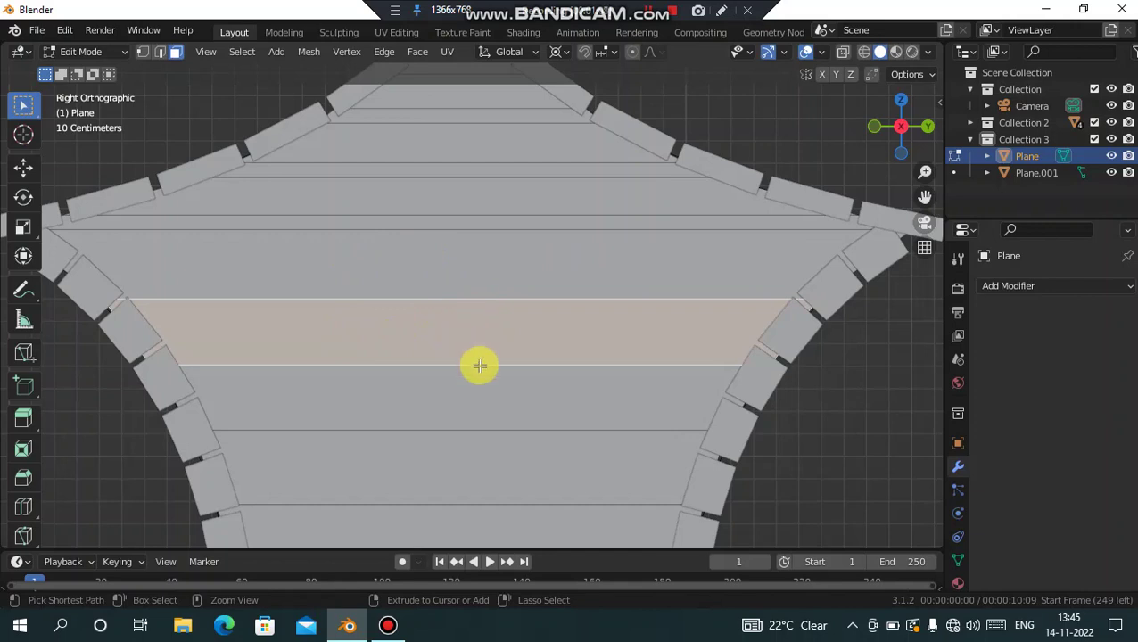
Add a 2-cut loop cut through the centre strip, then select one horizontal edge between them.
key("ctrl+r")
scroll(482, 400, "up", 1)
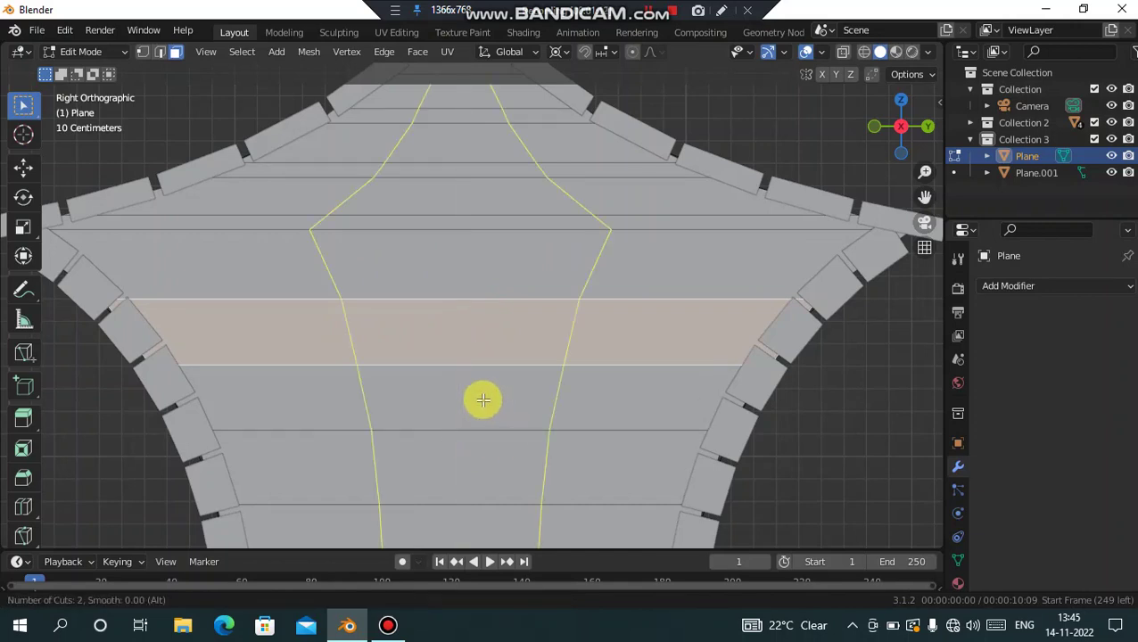
left_click(482, 400)
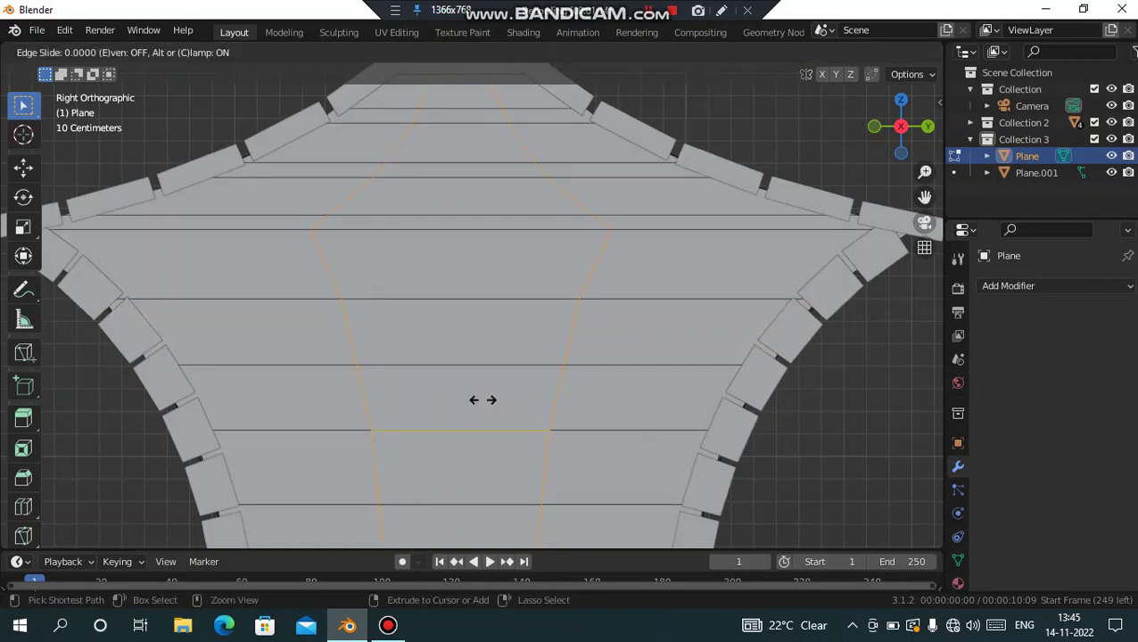
left_click(483, 400)
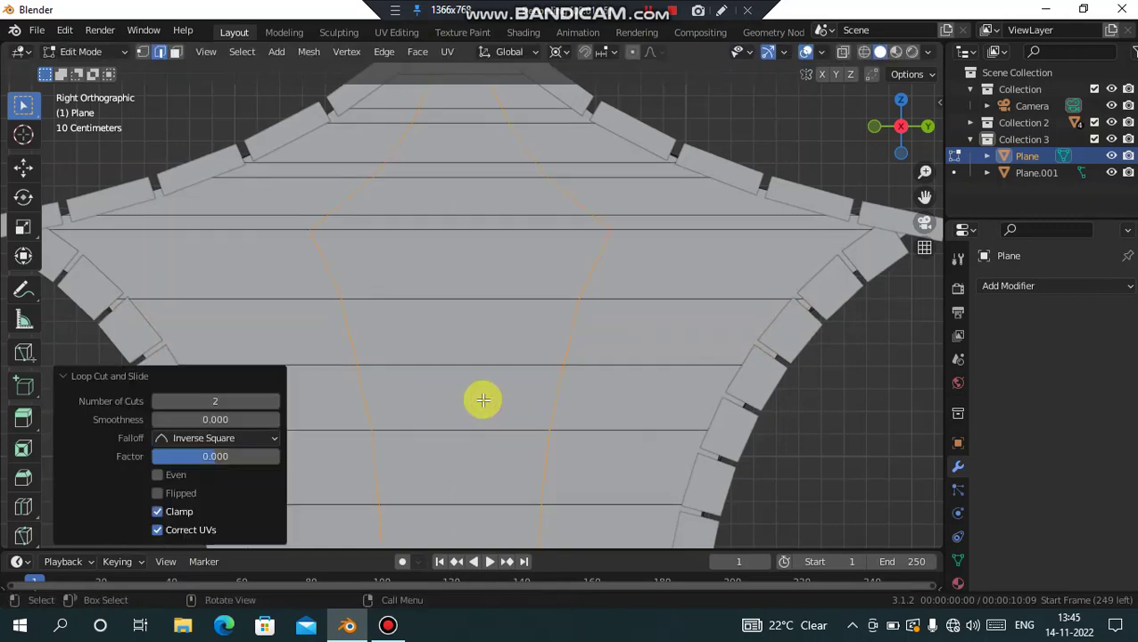
left_click(477, 337)
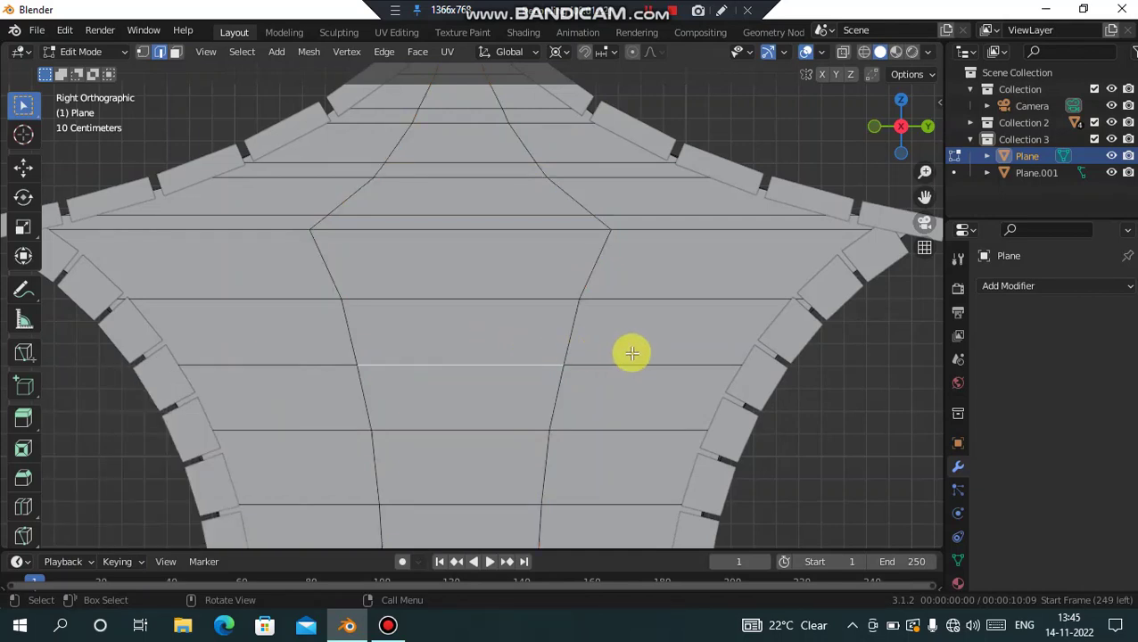
In X-ray view, widen the selected centre edge to 1.443 times along one axis.
left_click(863, 52)
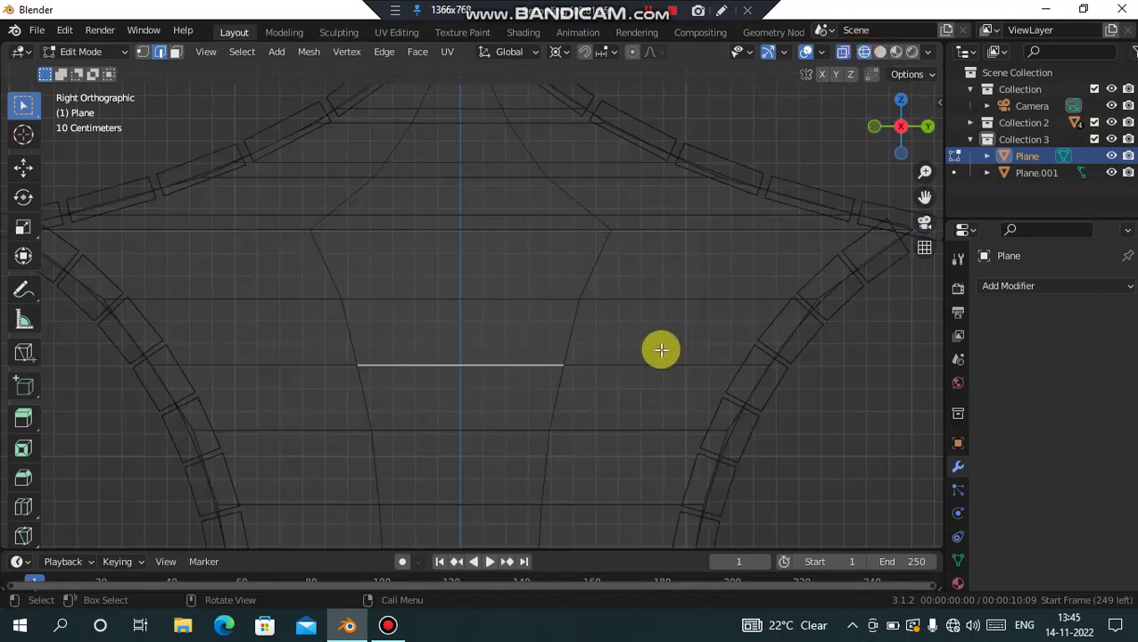
key("s")
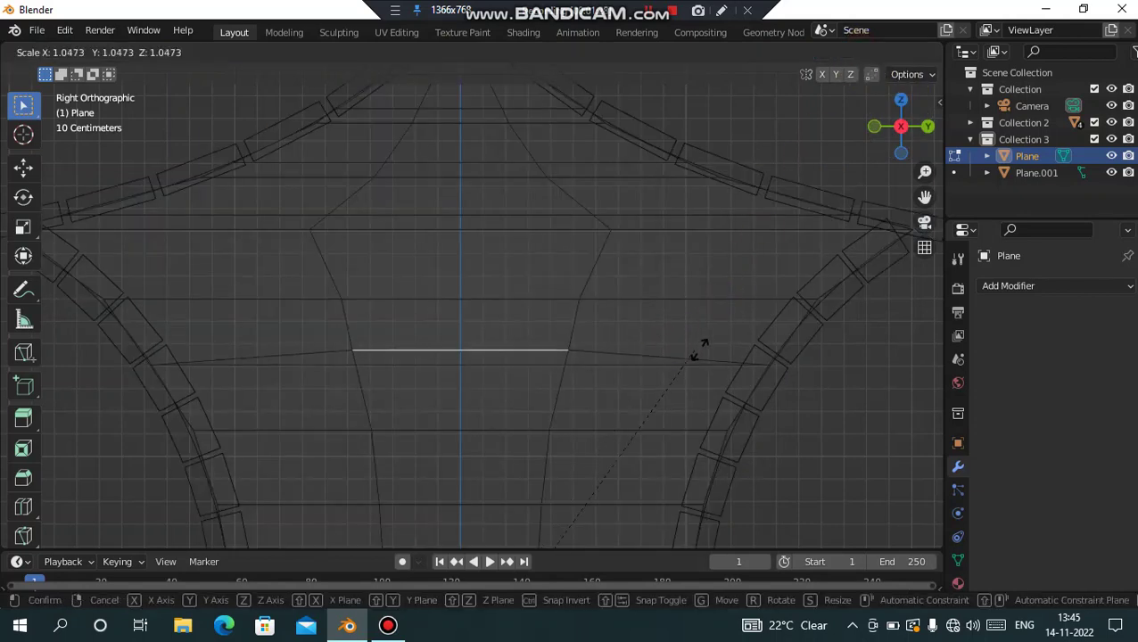
key("x")
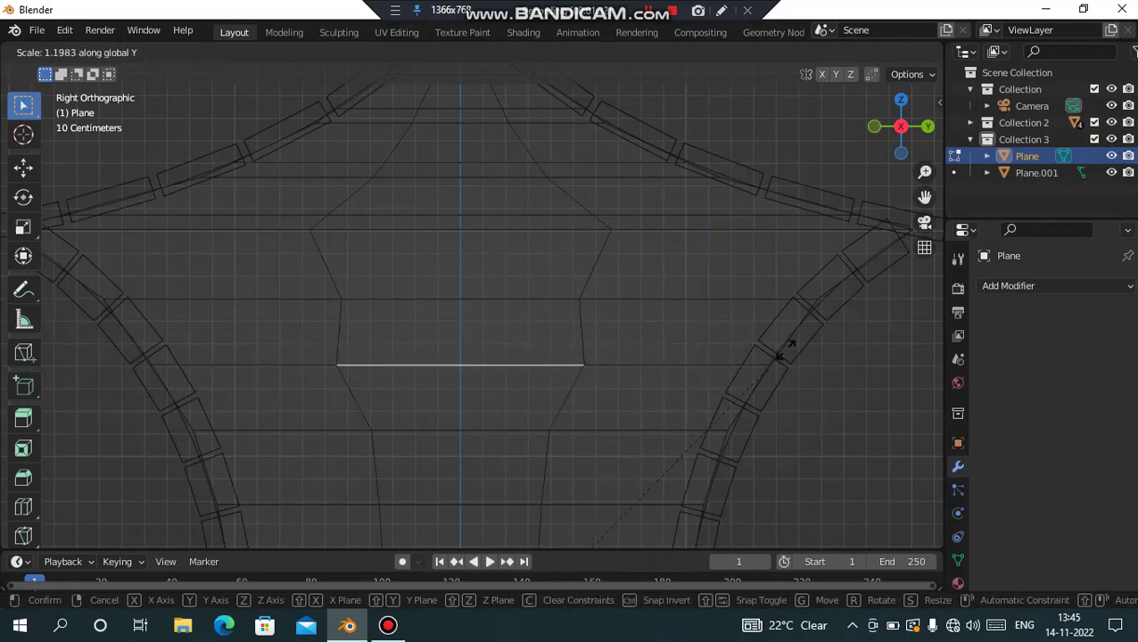
left_click(902, 339)
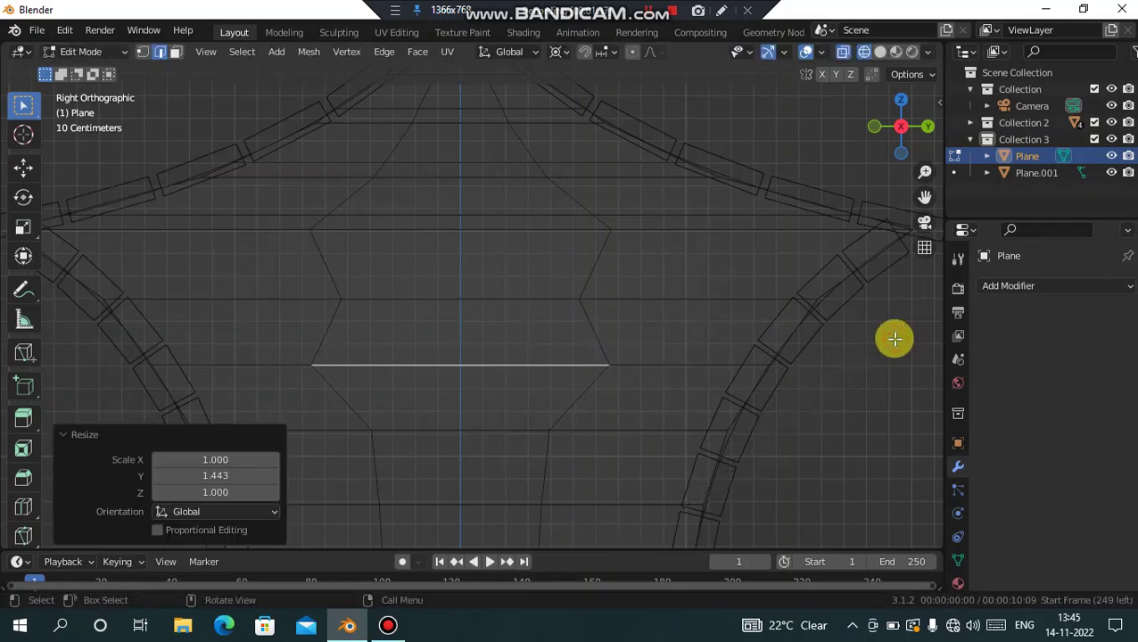
Widen the horizontal edge above to 1.261 along Y, then return to Solid shading.
left_click(528, 297)
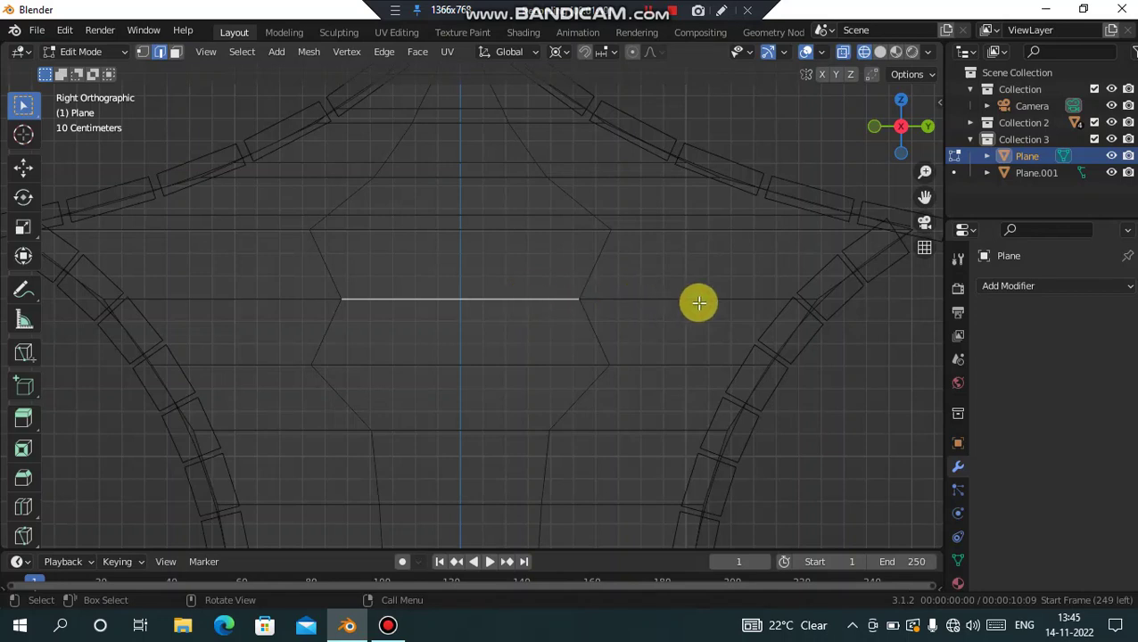
key("s")
key("y")
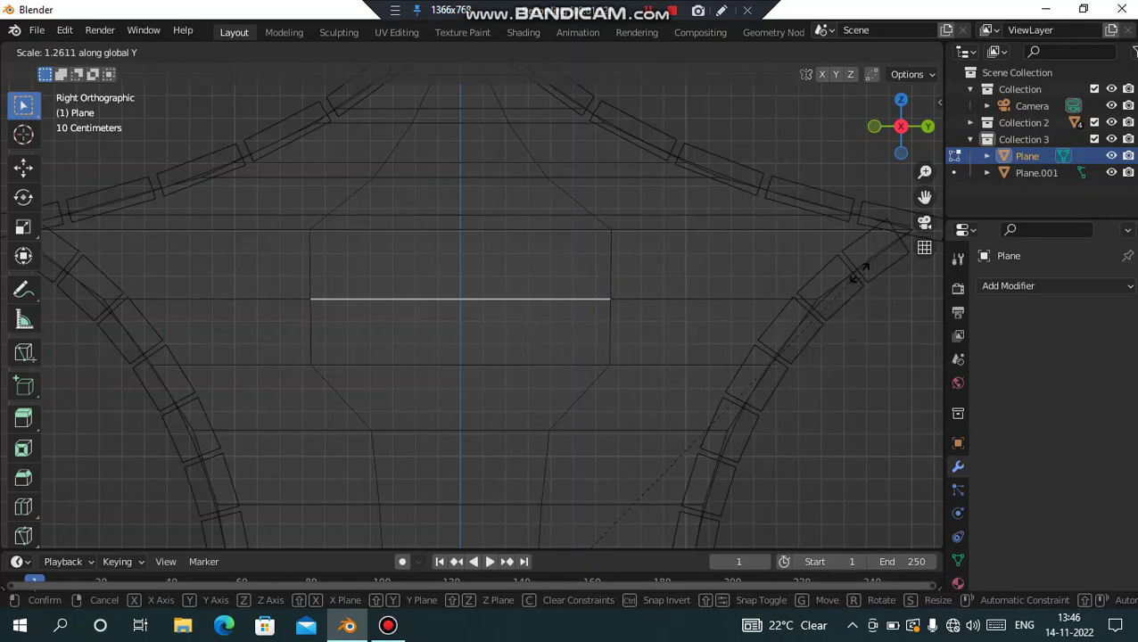
left_click(856, 273)
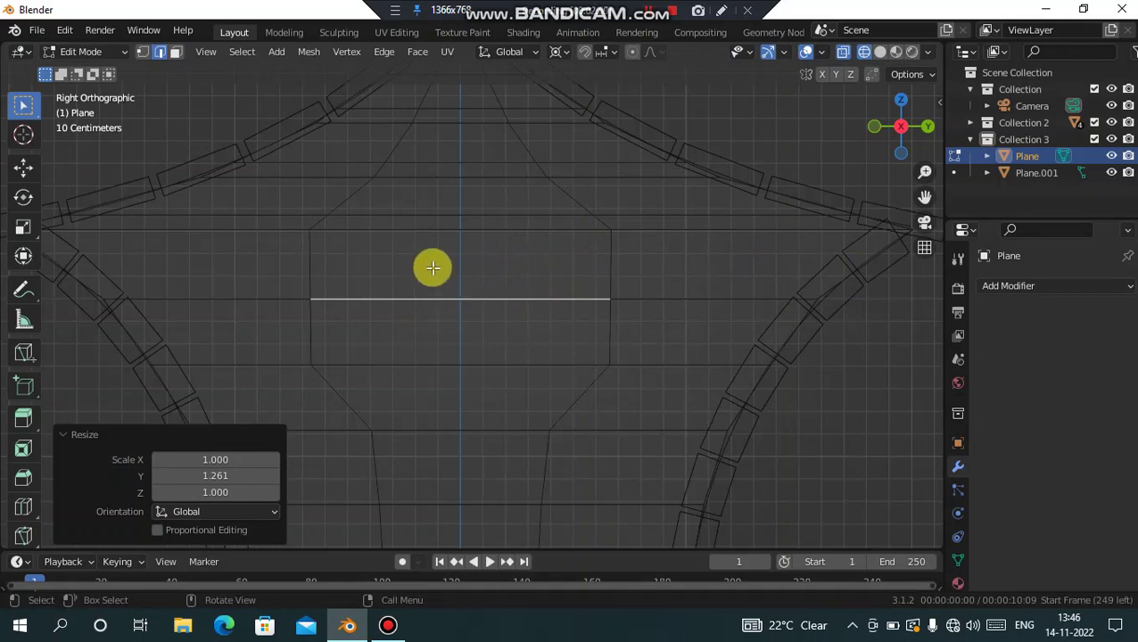
left_click(879, 52)
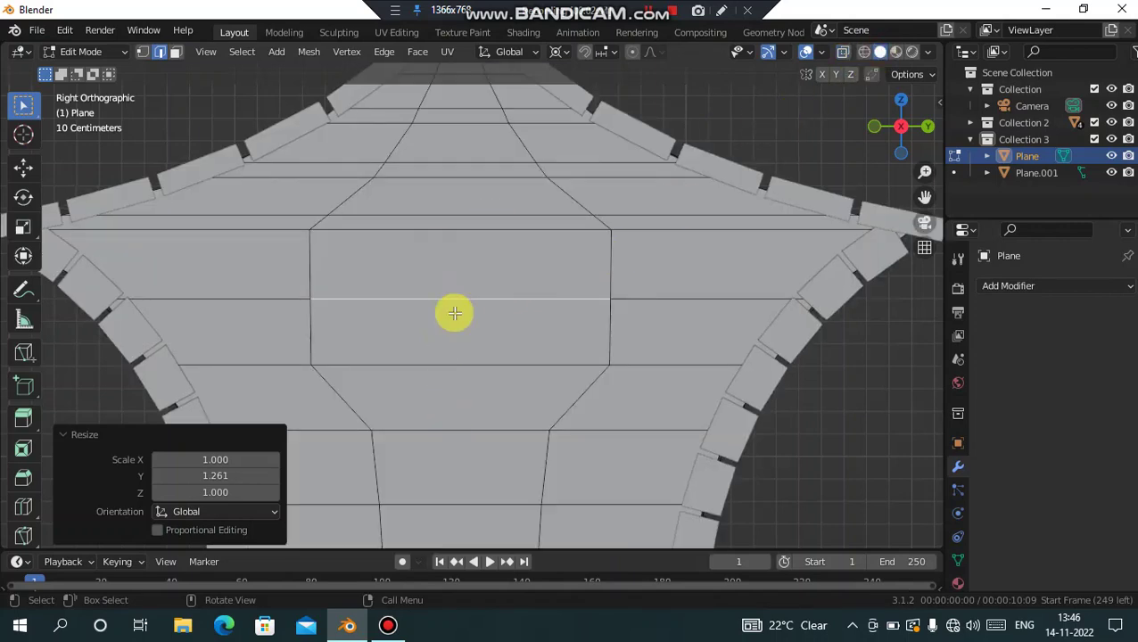
Add a single centred edge loop through the middle of the octagon without sliding it.
left_click(449, 257)
left_click(447, 330)
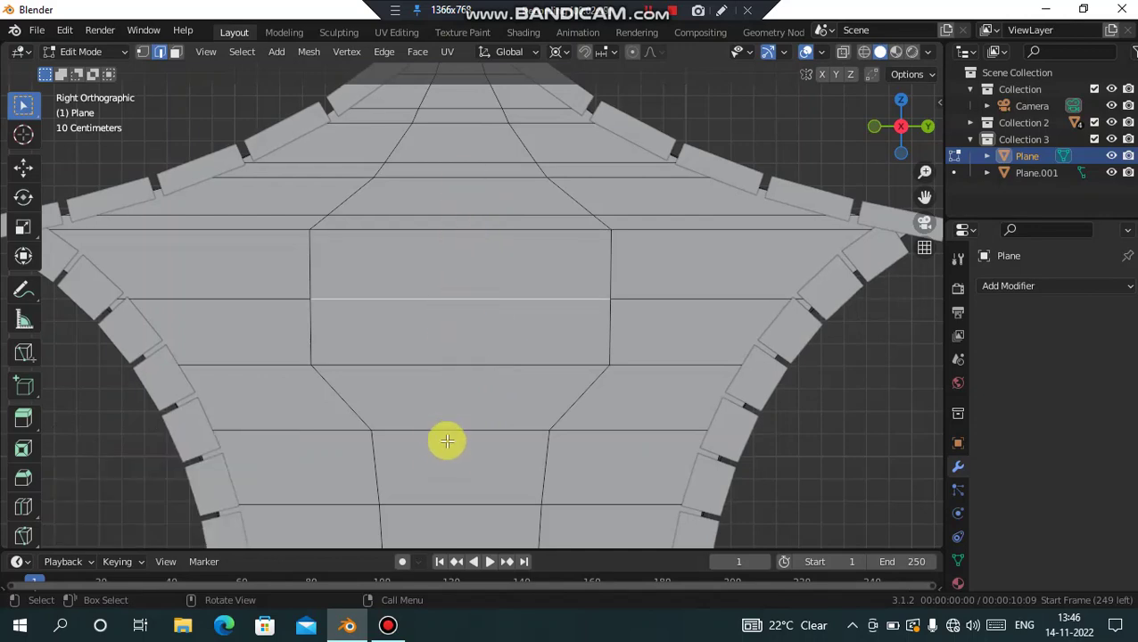
scroll(456, 393, "down", 4)
scroll(456, 393, "up", 3)
scroll(456, 393, "up", 3)
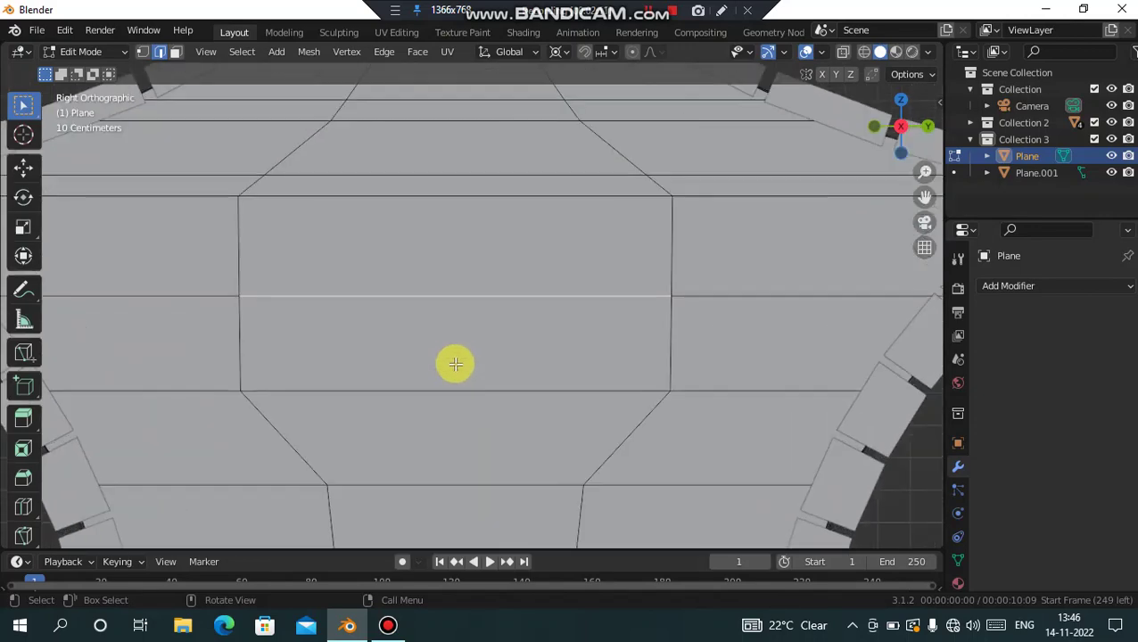
scroll(454, 334, "down", 2)
scroll(460, 328, "down", 1)
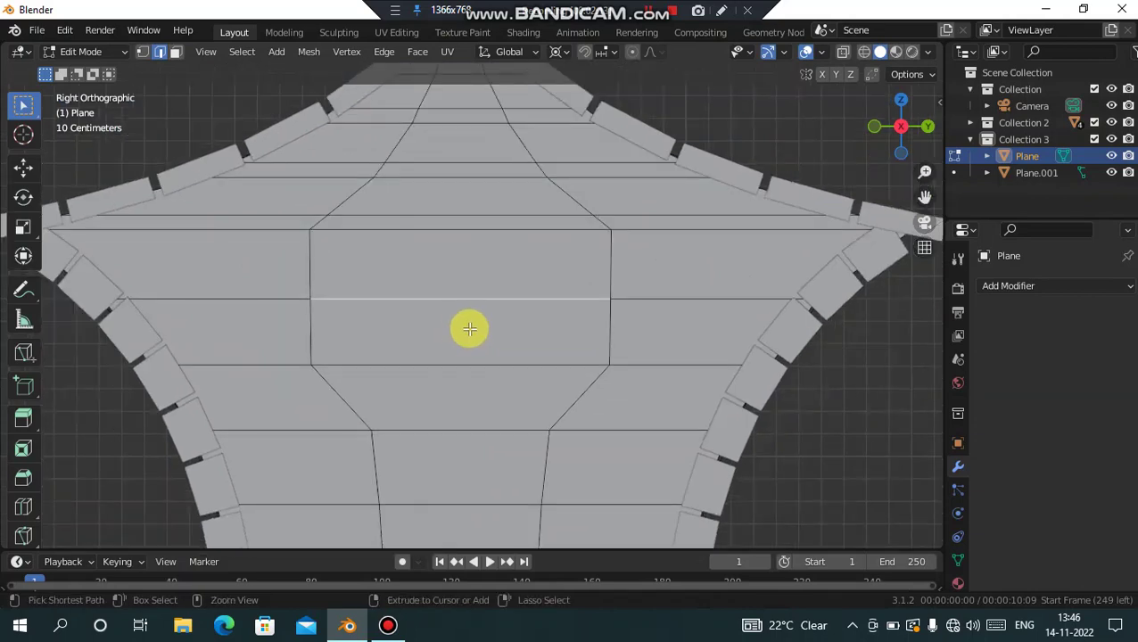
key("ctrl+r")
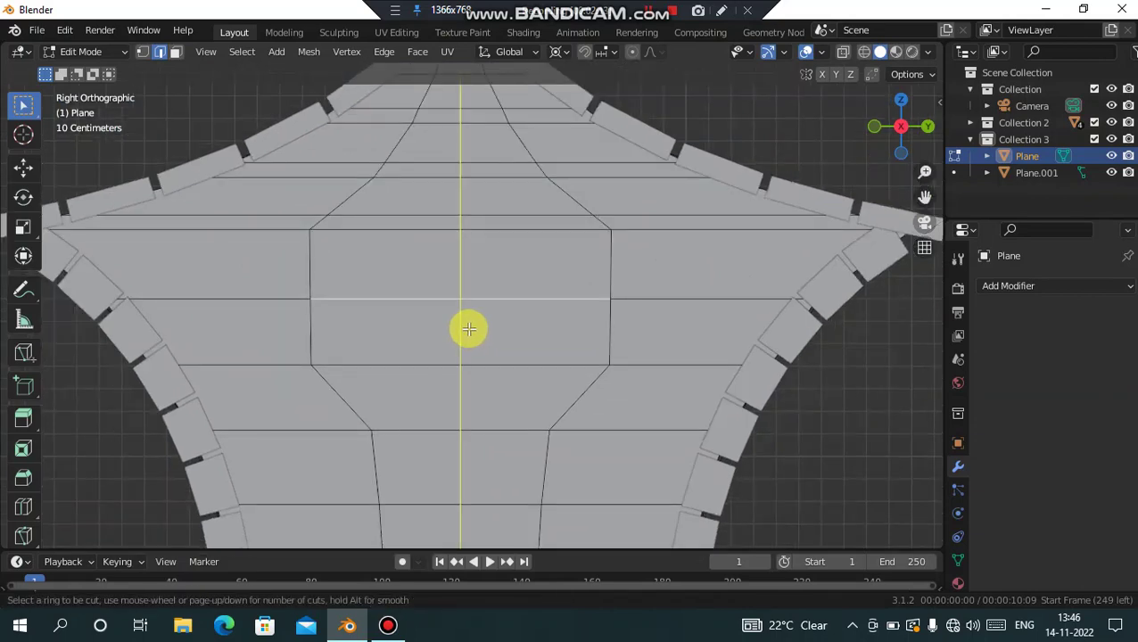
left_click(469, 329)
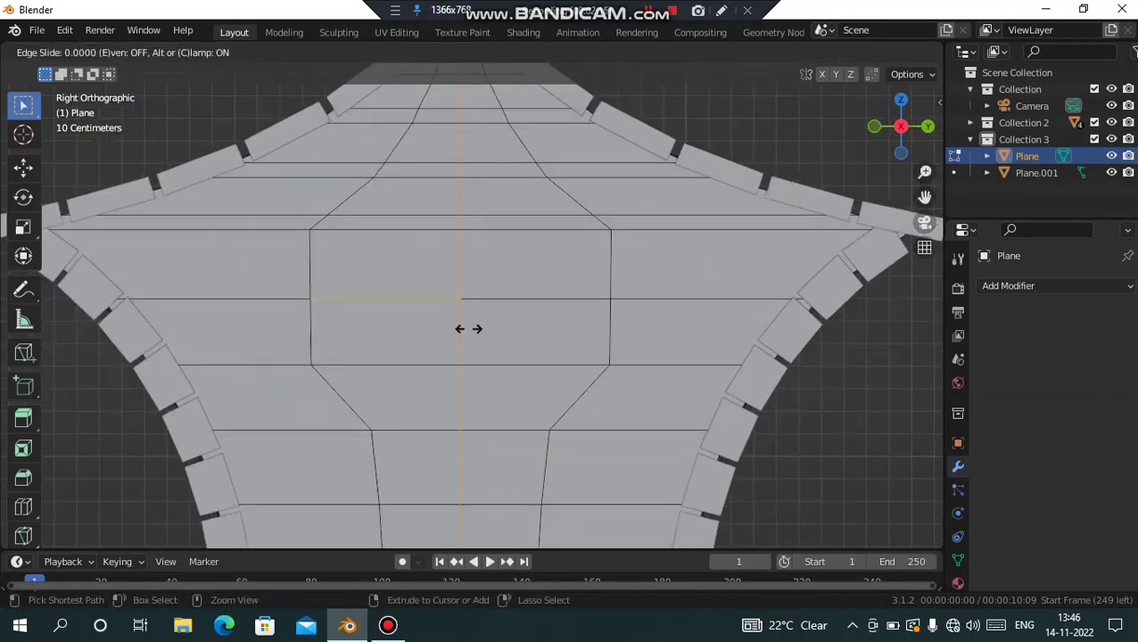
right_click(465, 329)
Select the octagon's right vertical edge loop.
scroll(473, 329, "down", 4)
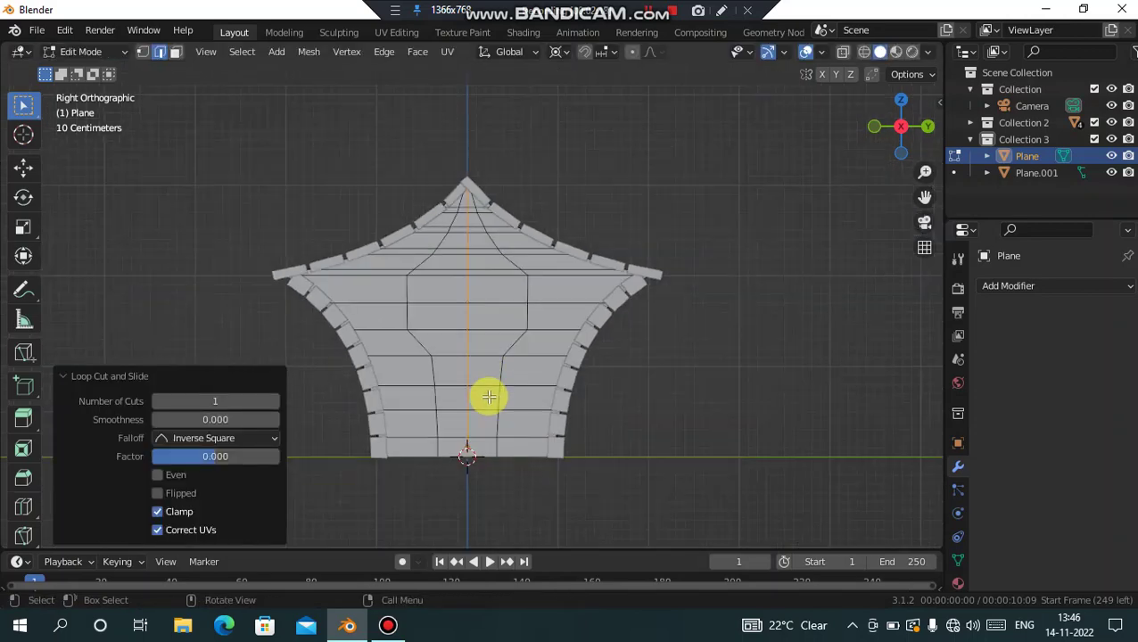
scroll(481, 374, "up", 4)
scroll(515, 351, "up", 1)
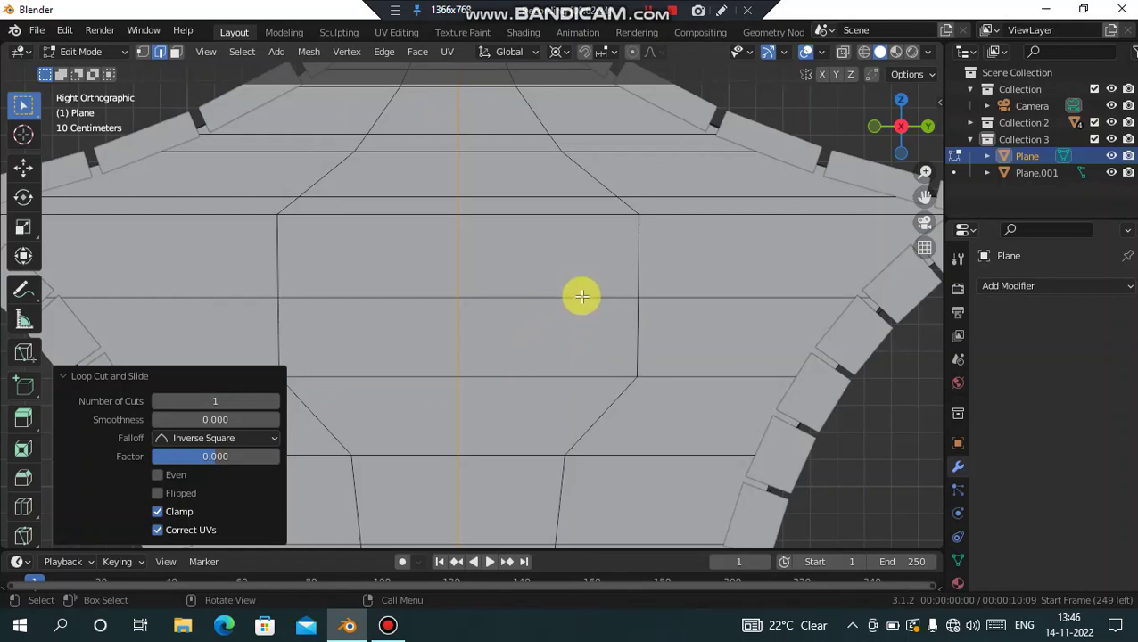
scroll(581, 297, "down", 1)
scroll(581, 297, "down", 1)
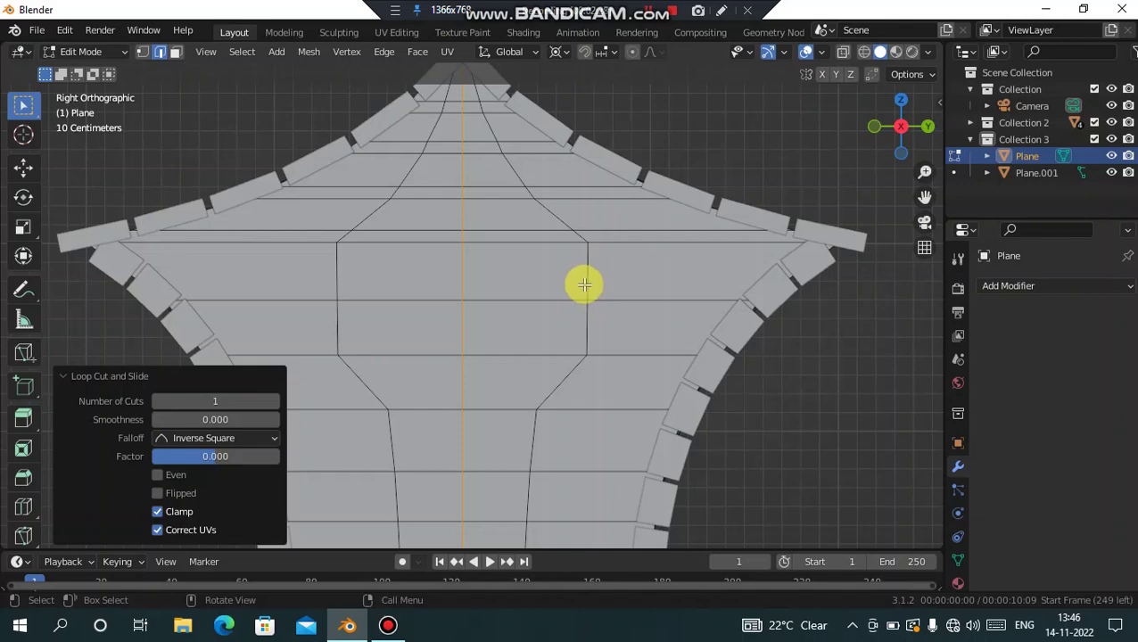
scroll(585, 284, "down", 3)
scroll(585, 285, "down", 1)
scroll(581, 285, "up", 4)
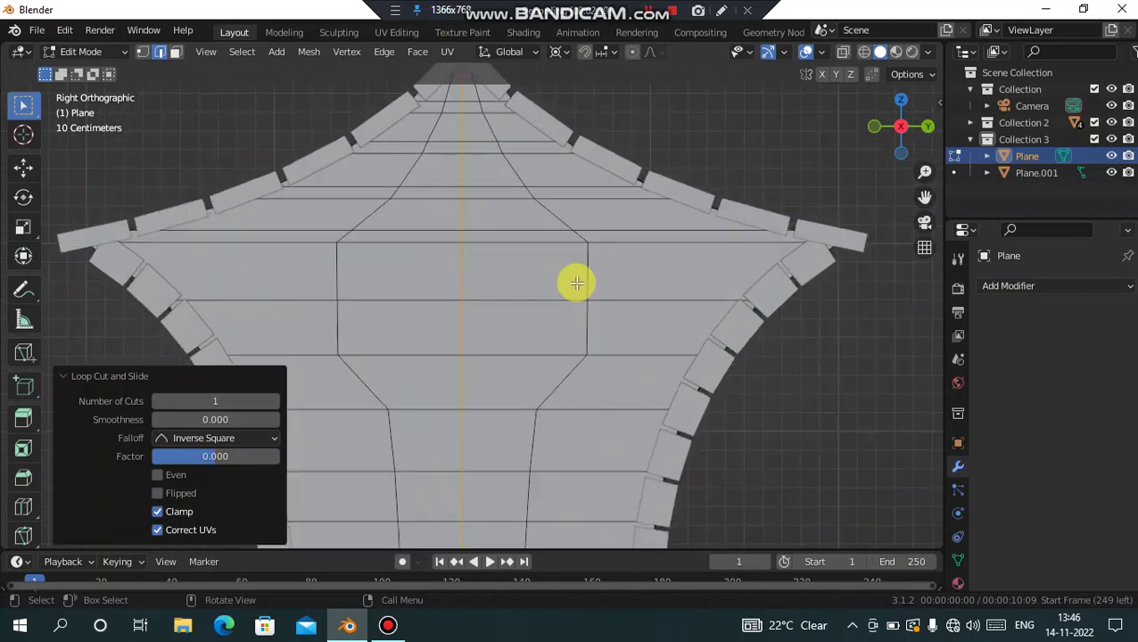
scroll(580, 280, "up", 2)
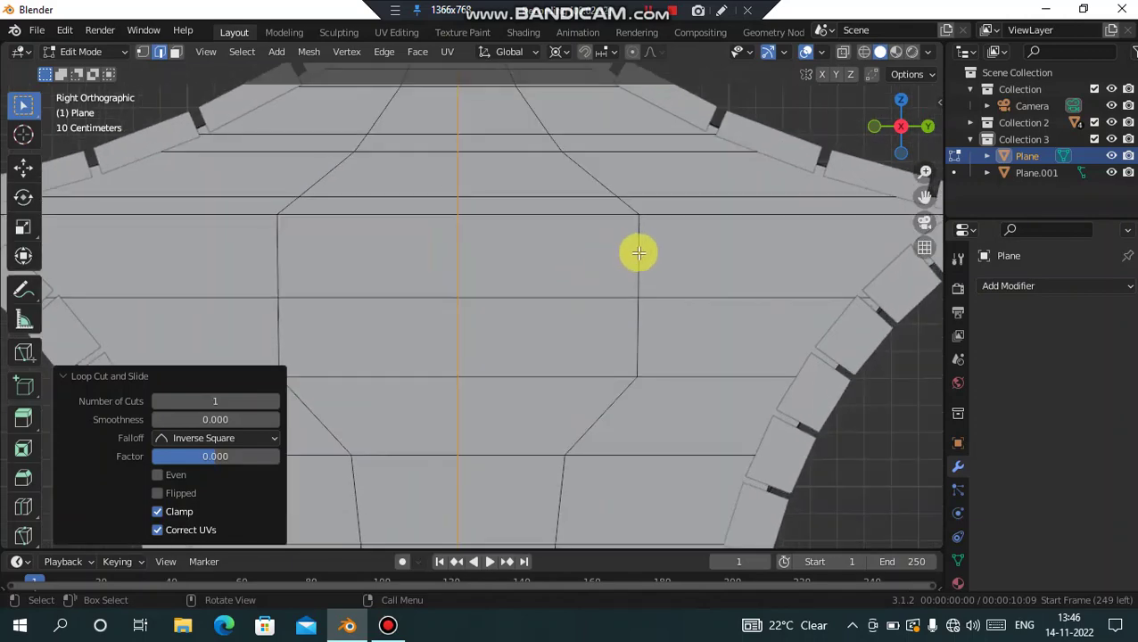
left_click(638, 255, "alt")
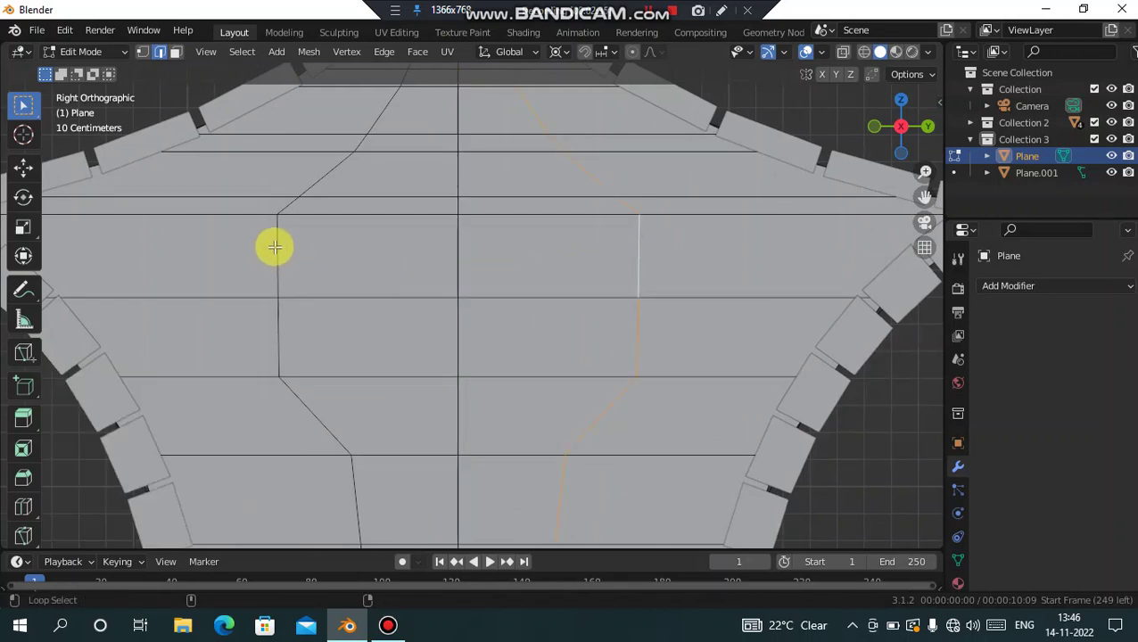
Add the left side loop to the selection and scale both loops to 0.764 along Y.
left_click(275, 247, "alt")
scroll(507, 322, "down", 4)
scroll(516, 320, "down", 2)
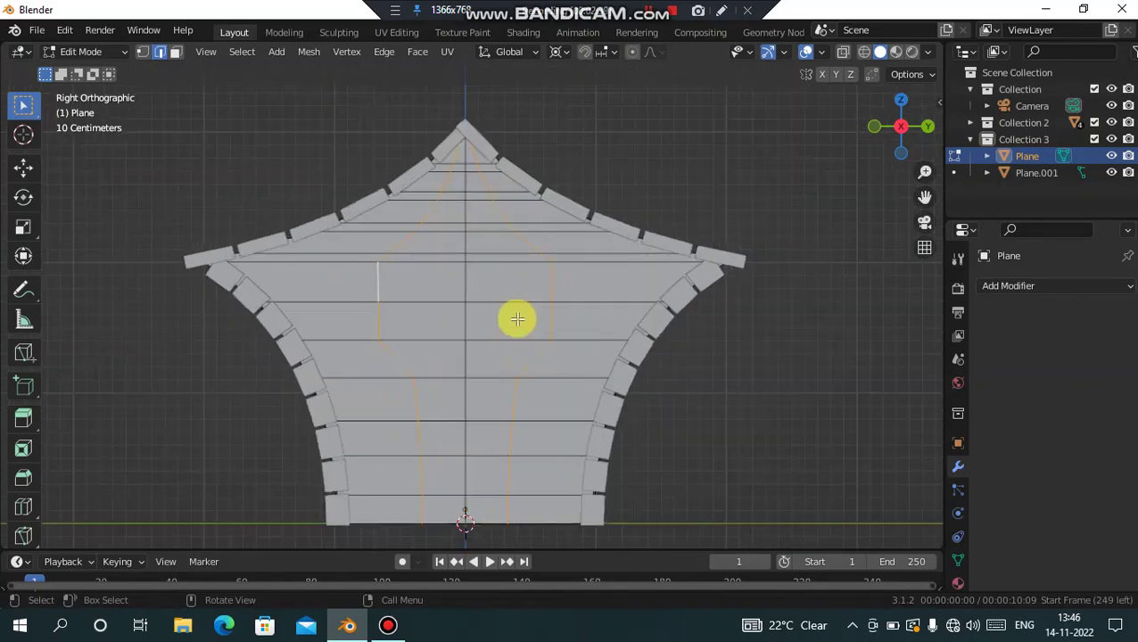
scroll(517, 319, "up", 1)
key("s")
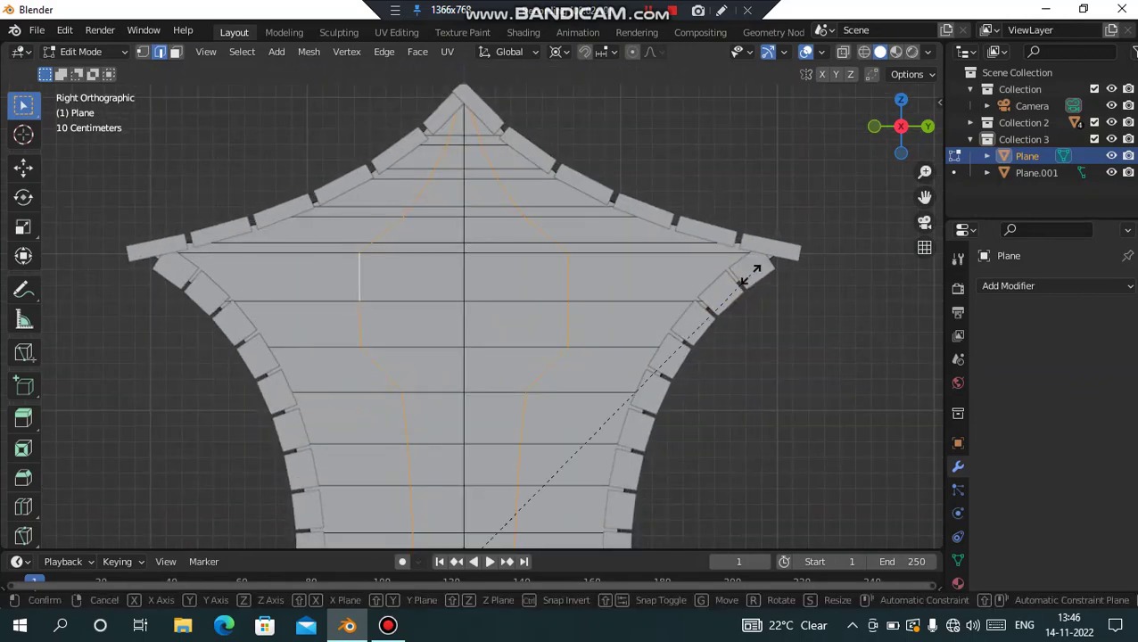
key("y")
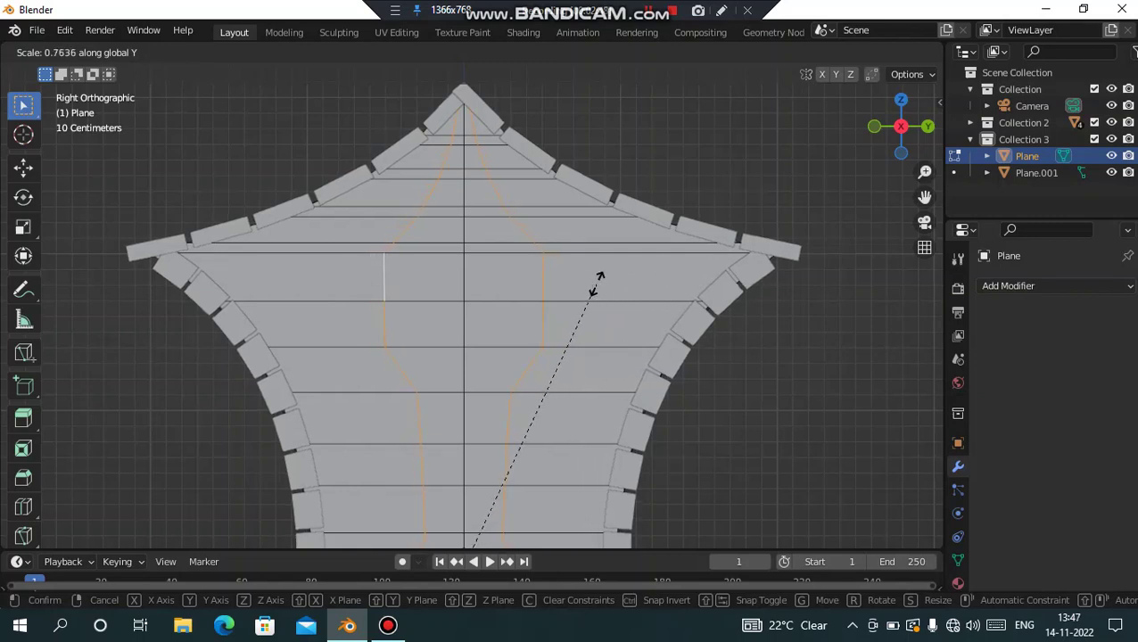
left_click(595, 283)
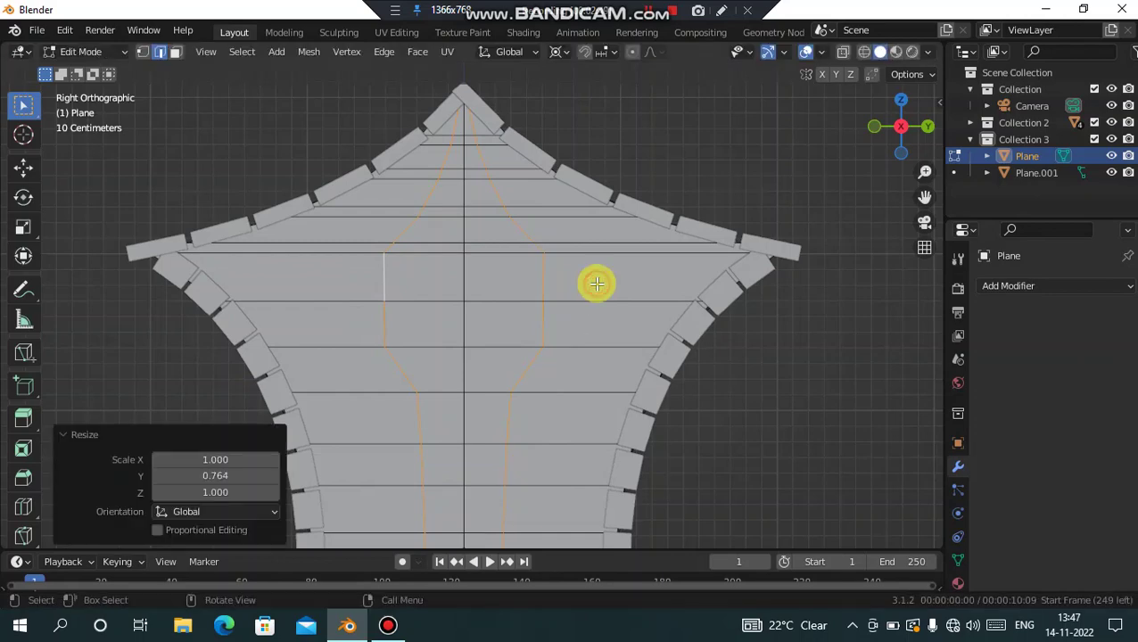
left_click(696, 153)
scroll(571, 249, "up", 3)
scroll(551, 290, "down", 3)
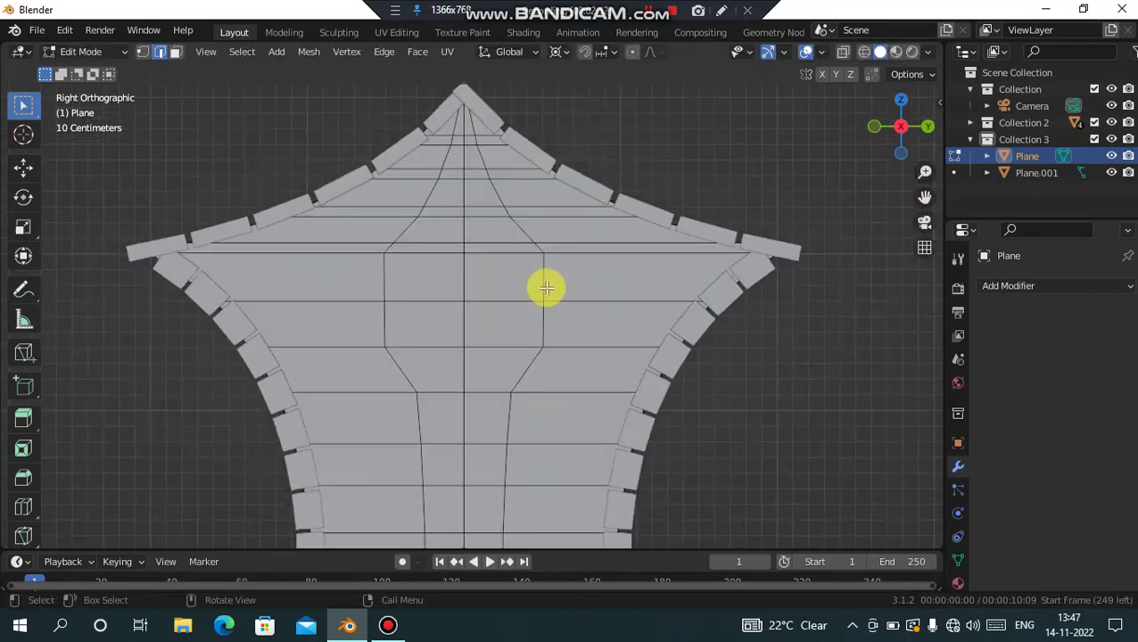
scroll(545, 290, "down", 2)
mouse_move(612, 303)
middle_mouse_down()
mouse_move(444, 327)
mouse_move(272, 307)
mouse_move(584, 300)
middle_mouse_up()
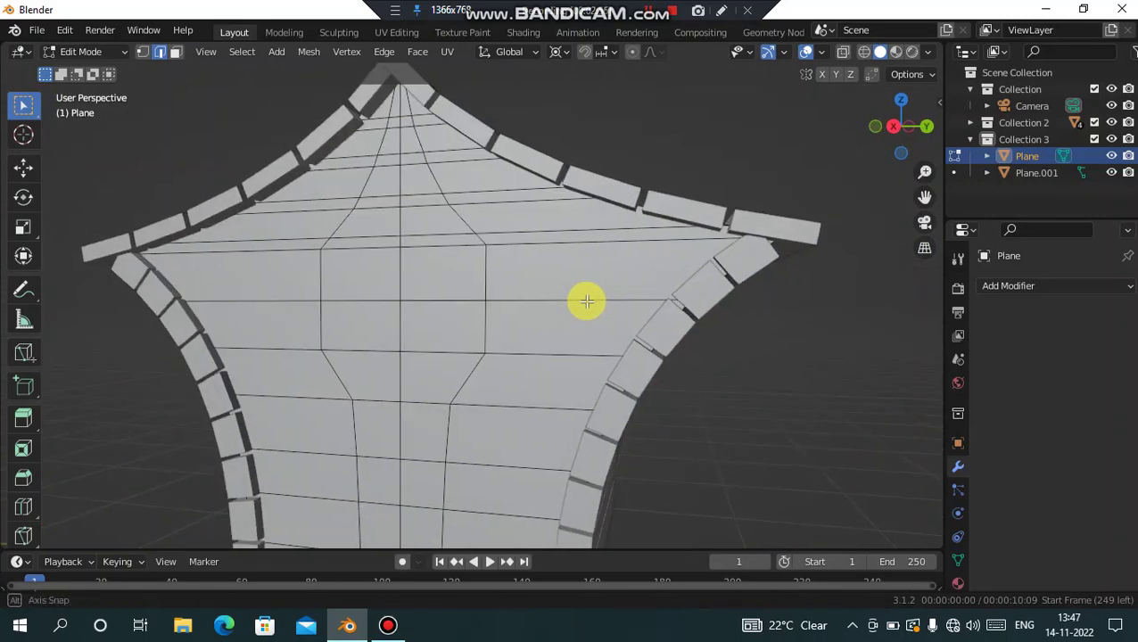
scroll(477, 274, "up", 2)
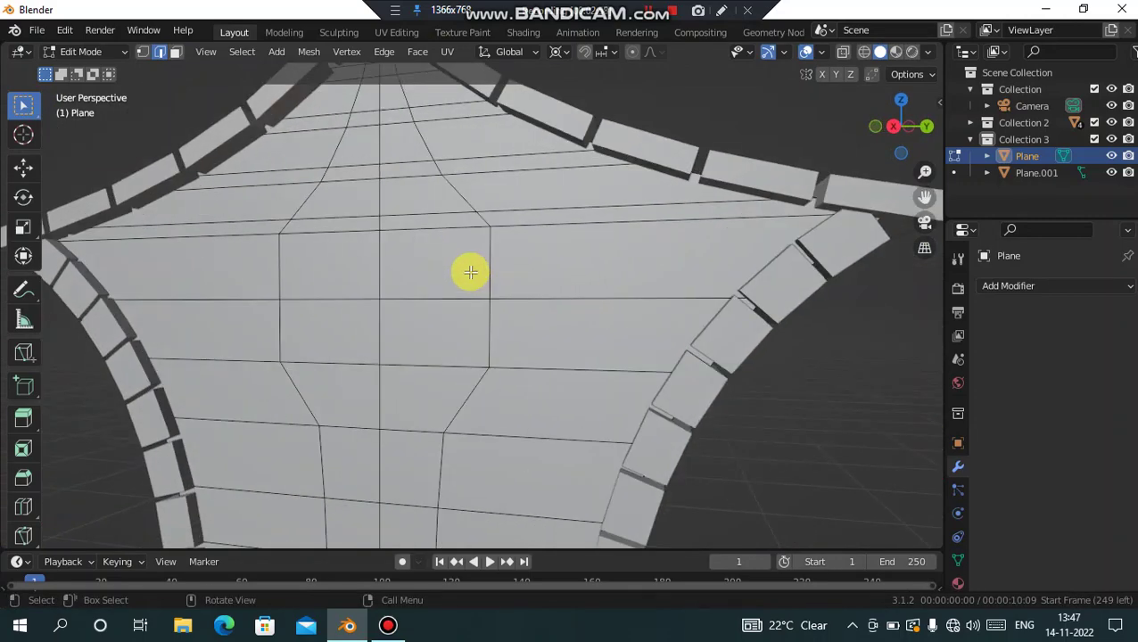
scroll(473, 271, "down", 2)
mouse_move(475, 269)
middle_mouse_down()
mouse_move(500, 269)
mouse_move(410, 263)
mouse_move(506, 274)
middle_mouse_up()
scroll(506, 274, "up", 1)
scroll(504, 273, "up", 1)
scroll(503, 273, "up", 1)
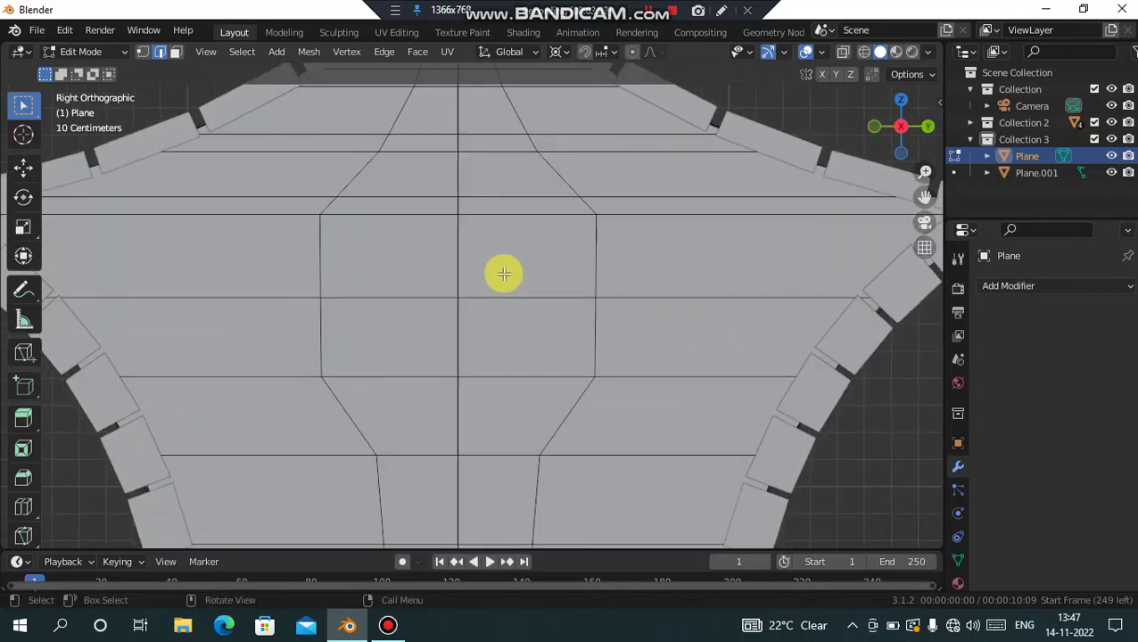
scroll(504, 274, "up", 1, "ctrl")
scroll(504, 275, "up", 1, "ctrl")
scroll(507, 278, "up", 1)
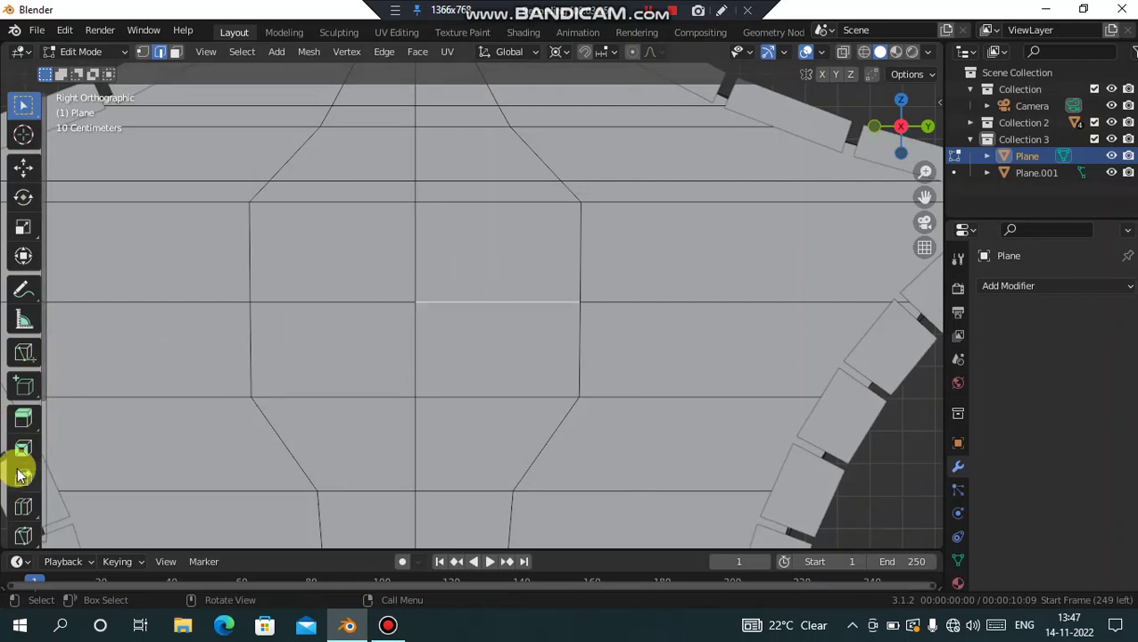
scroll(25, 428, "down", 3)
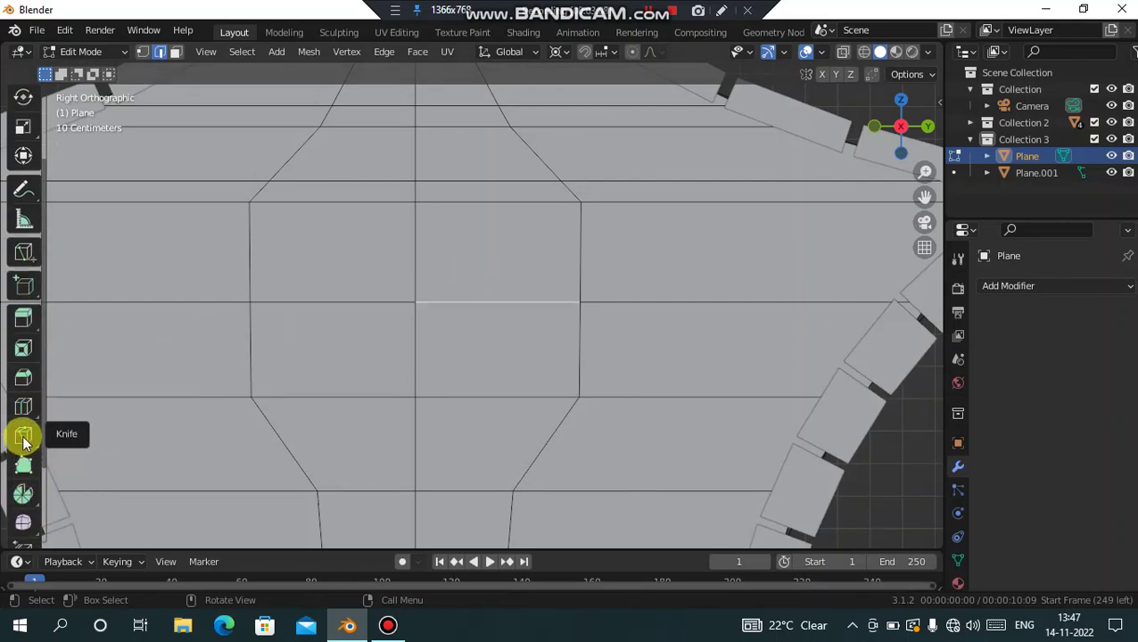
With the Knife tool, cut a diagonal from the octagon's upper-right to lower-left corner.
left_click(23, 435)
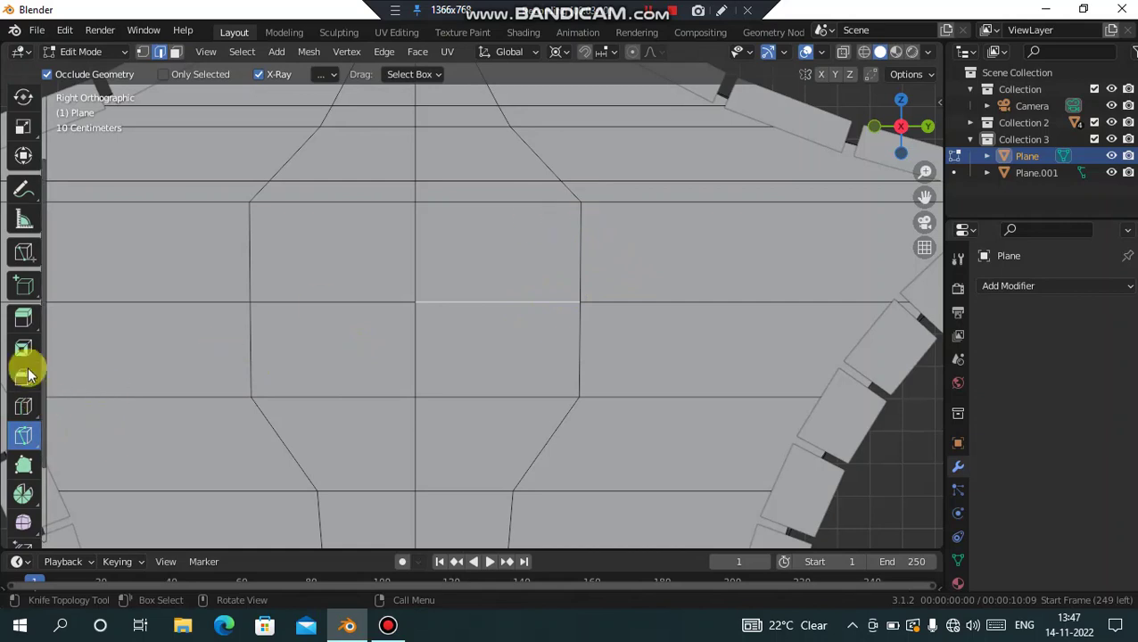
scroll(23, 392, "up", 3)
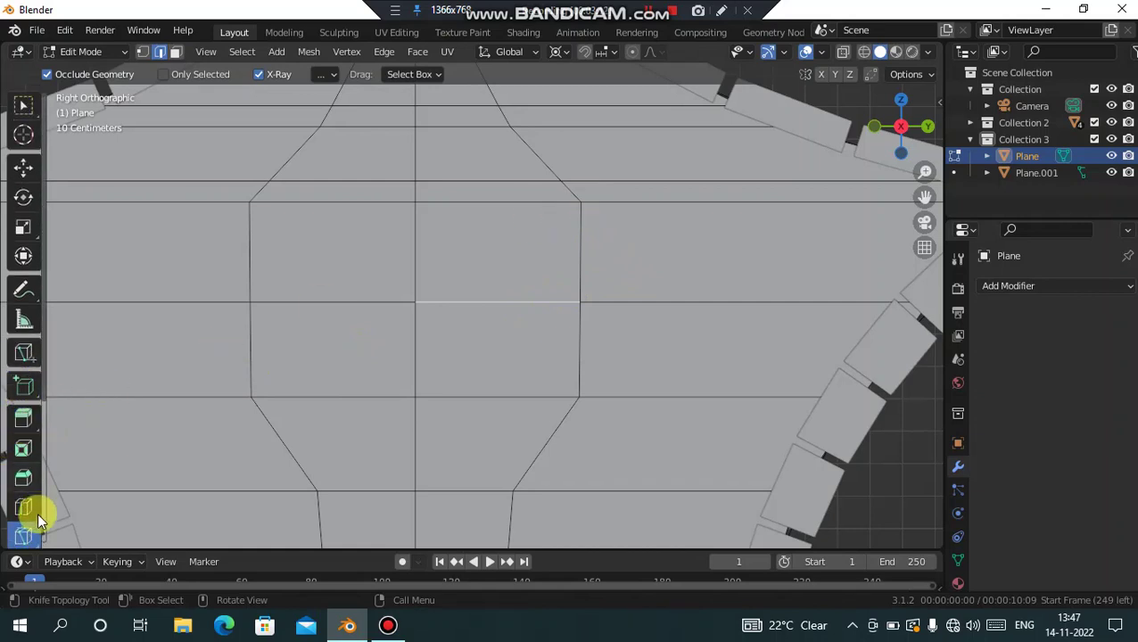
scroll(20, 441, "down", 6)
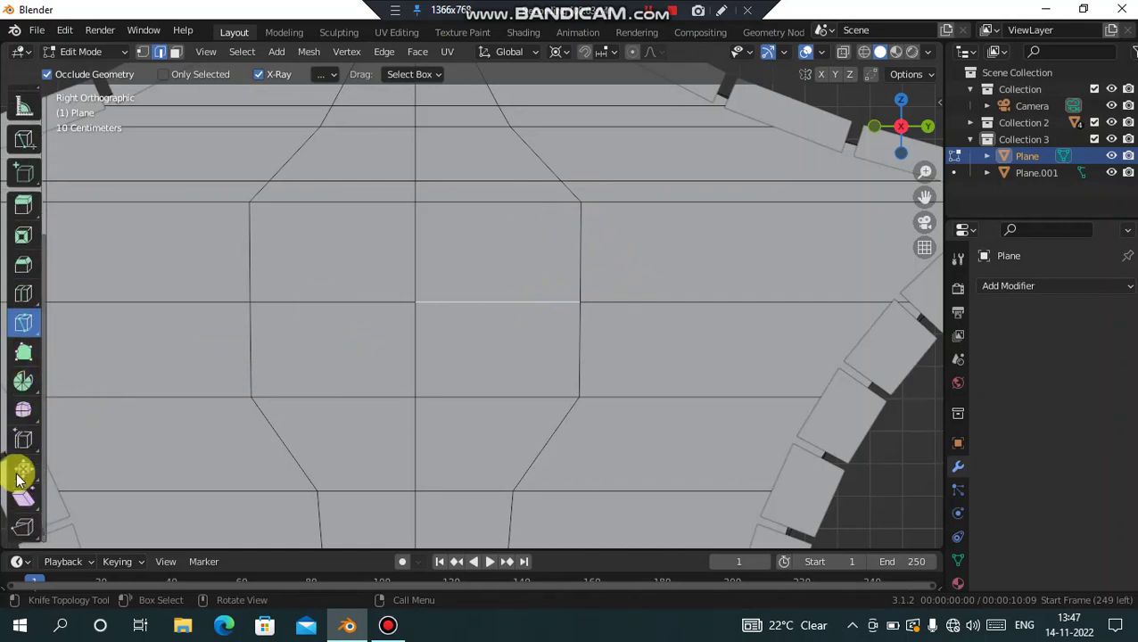
scroll(19, 482, "up", 3)
scroll(23, 475, "up", 3)
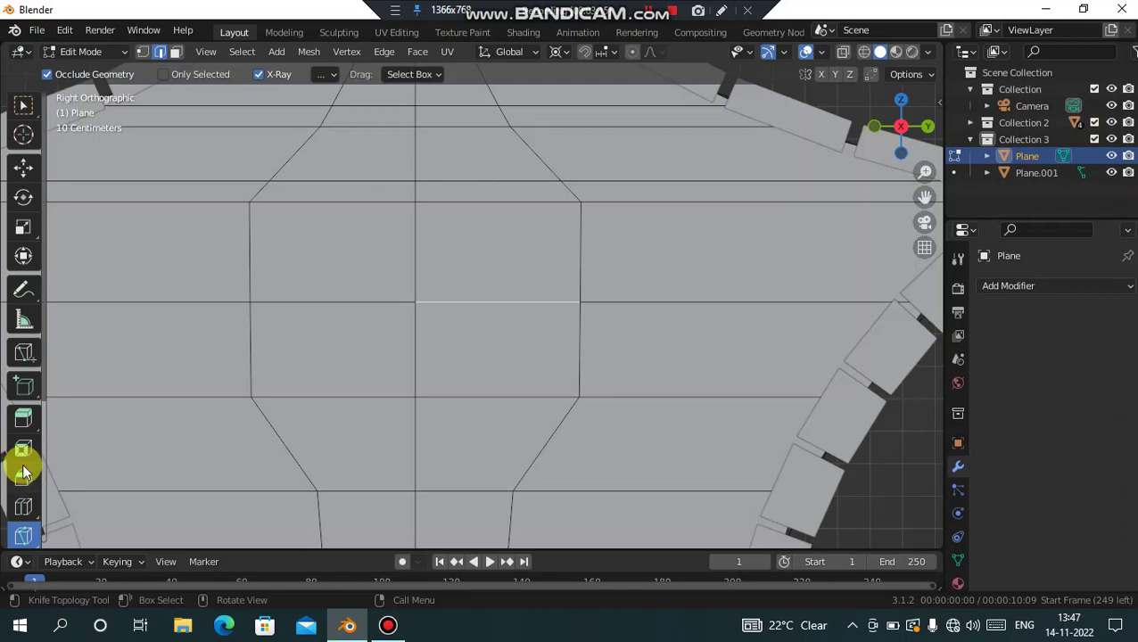
left_click(23, 352)
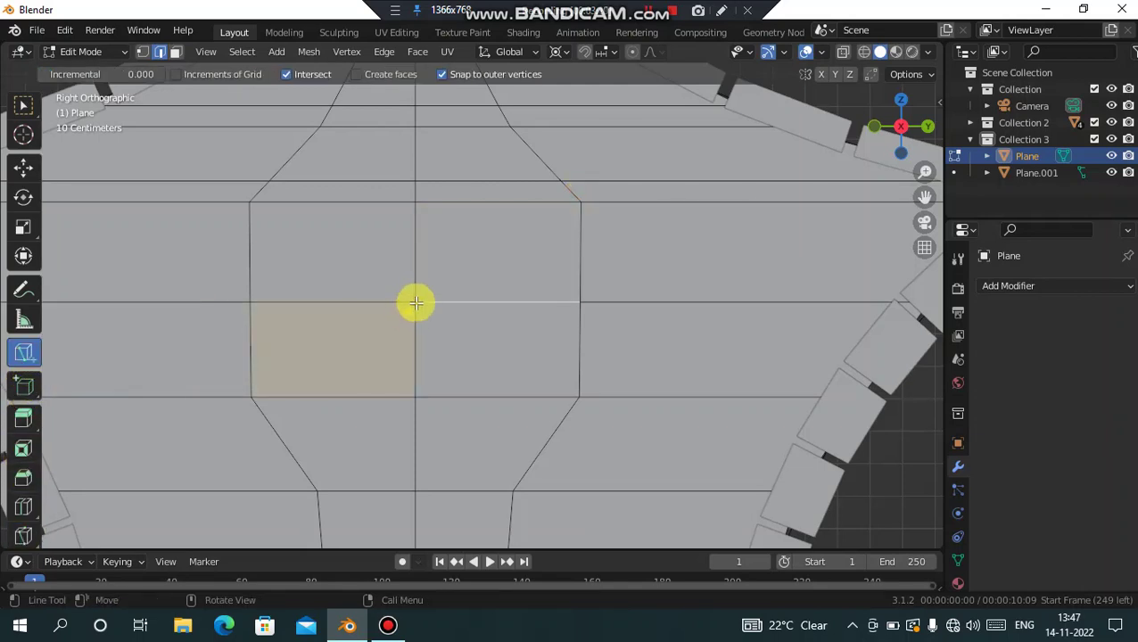
left_click(581, 198)
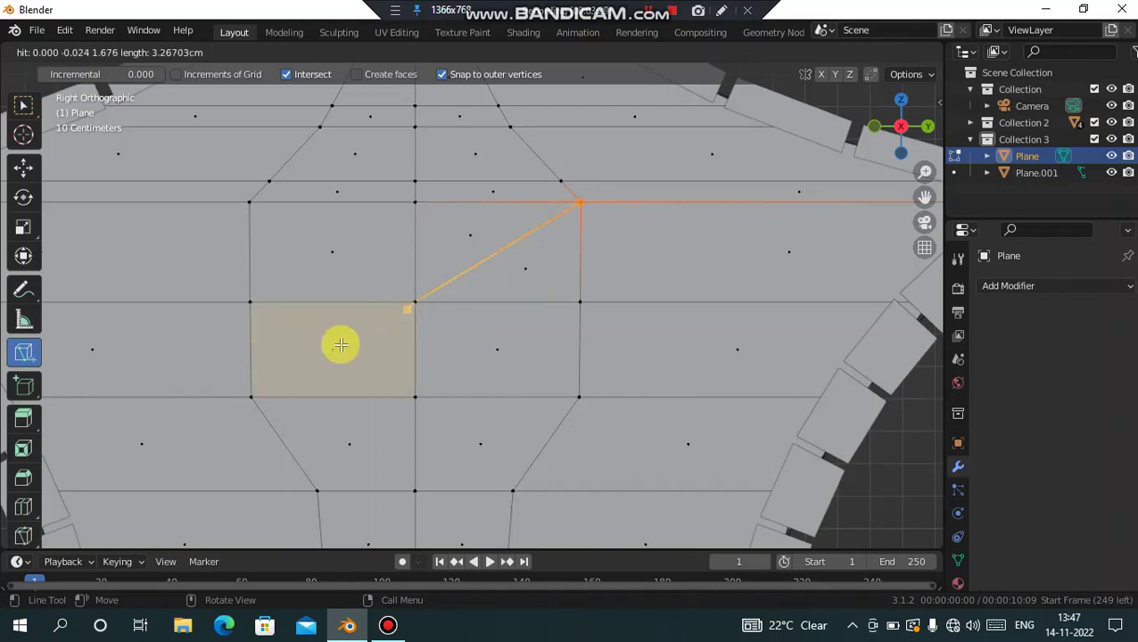
left_click(251, 399)
key("Return")
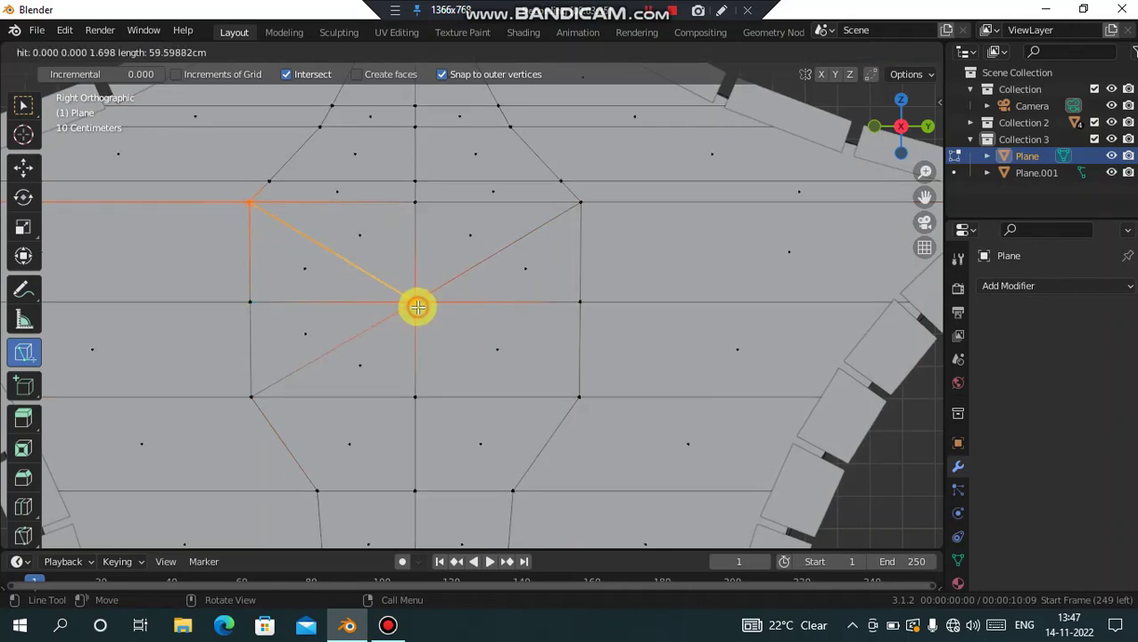
Cut a second diagonal from the centre vertex to the lower-right corner, then return to Select Box.
left_click(417, 306)
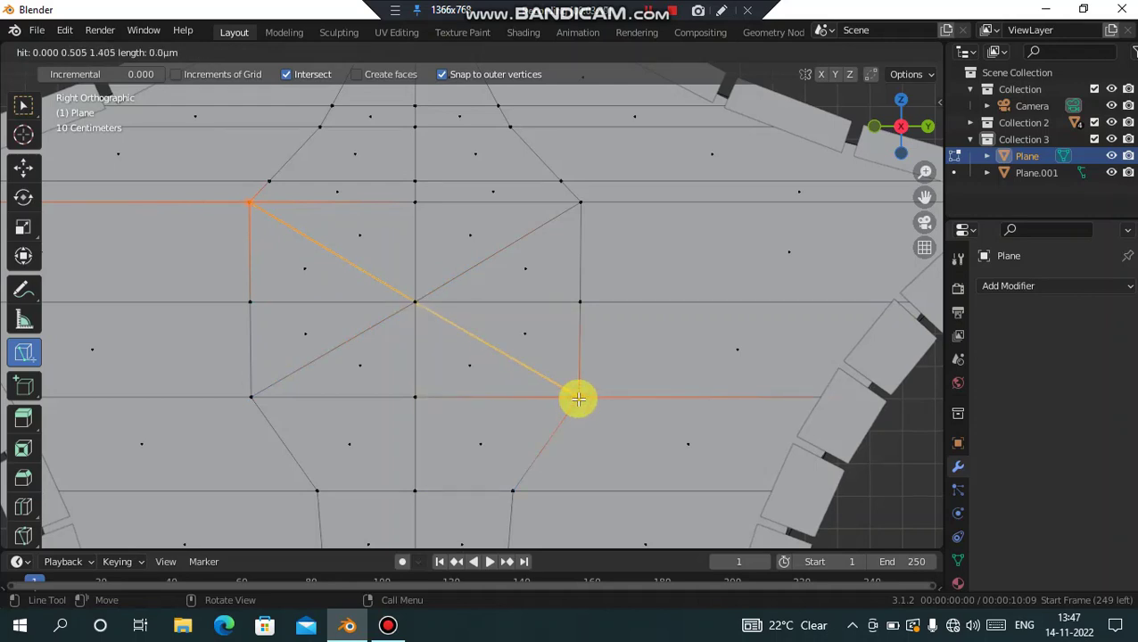
left_click(578, 399)
key("Return")
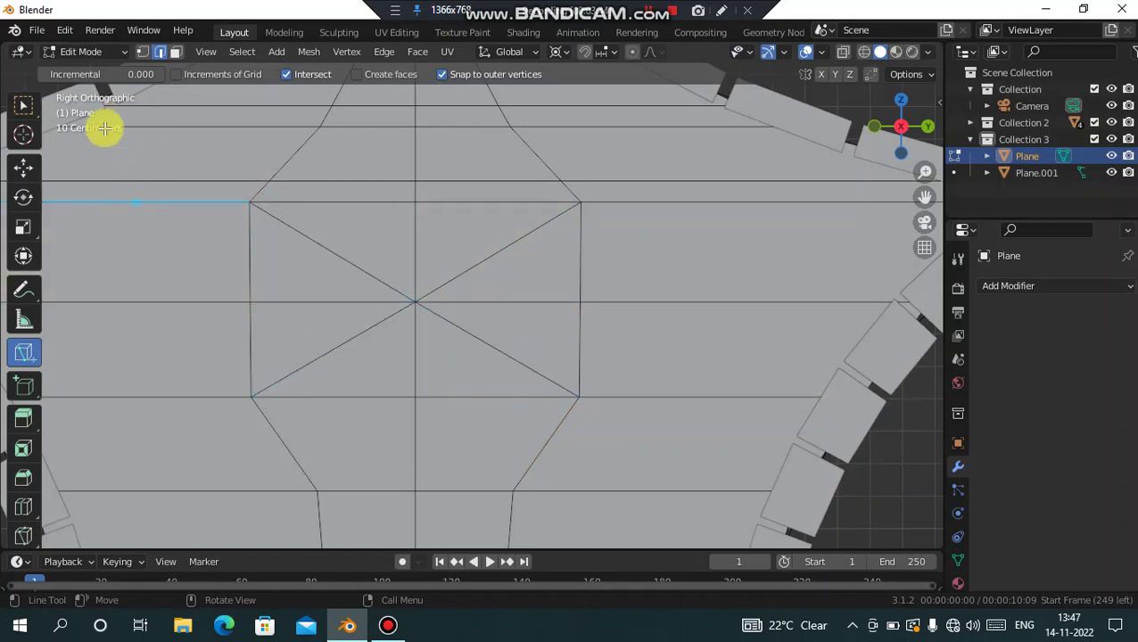
left_click(24, 105)
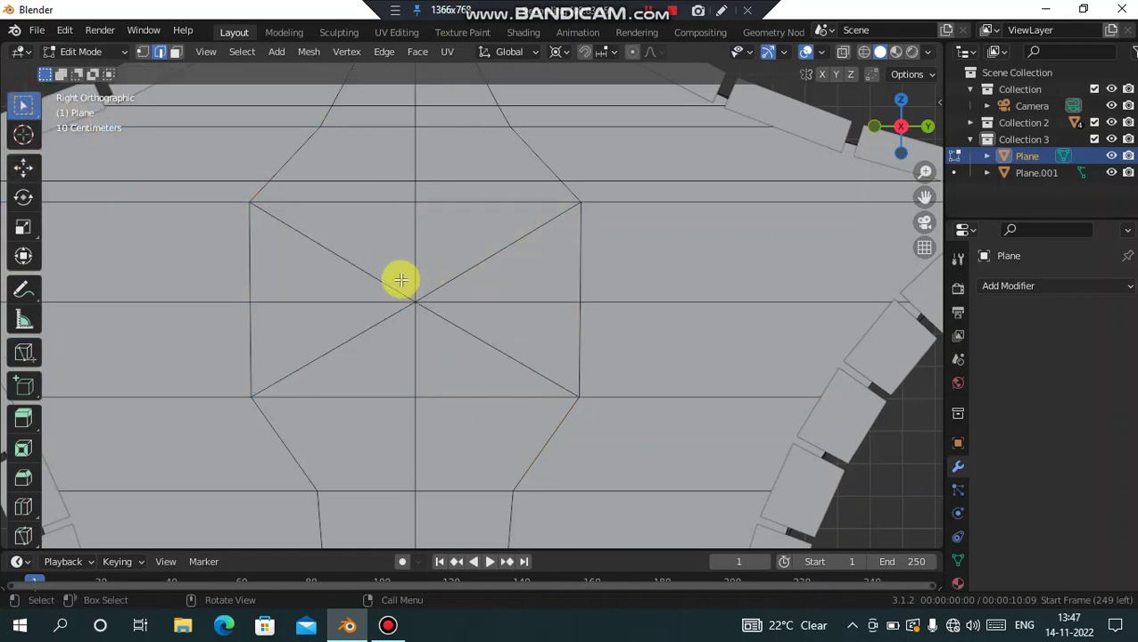
Select the octagon's centre vertex and apply a vertex bevel to it.
left_click(142, 52)
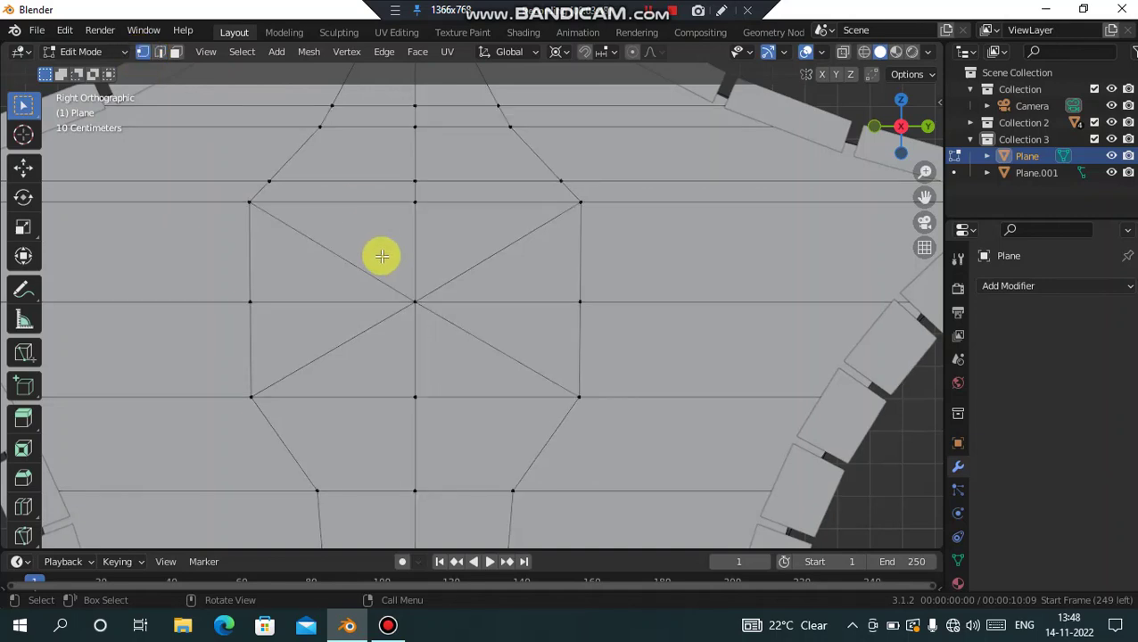
left_click(416, 301)
scroll(434, 284, "up", 1)
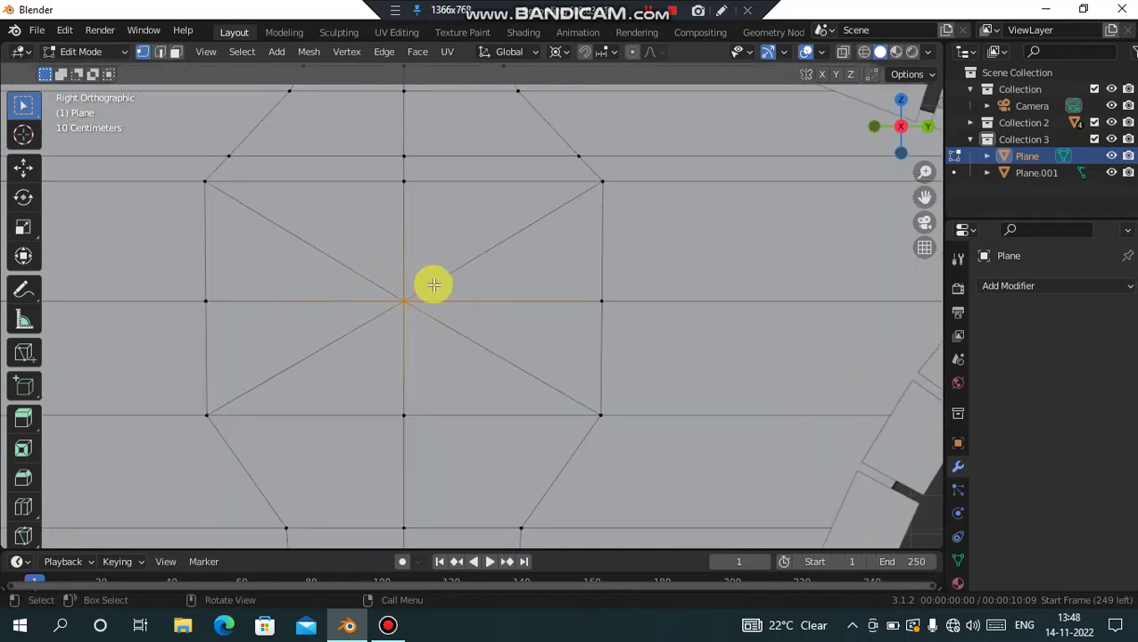
middle_click_drag(432, 261, 496, 268, "shift")
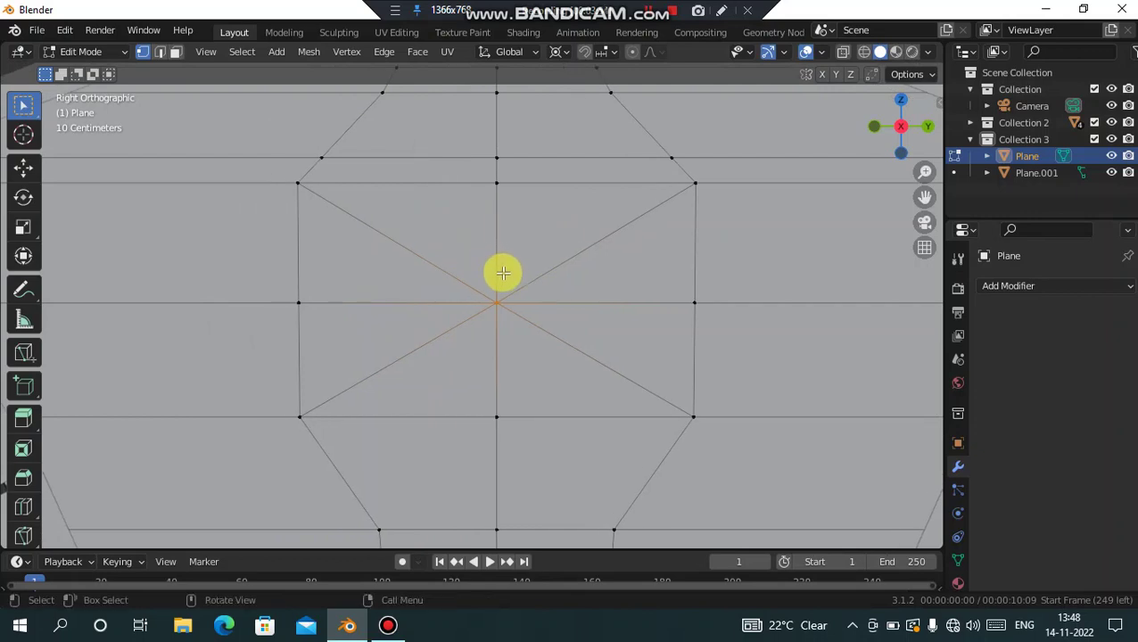
key("ctrl")
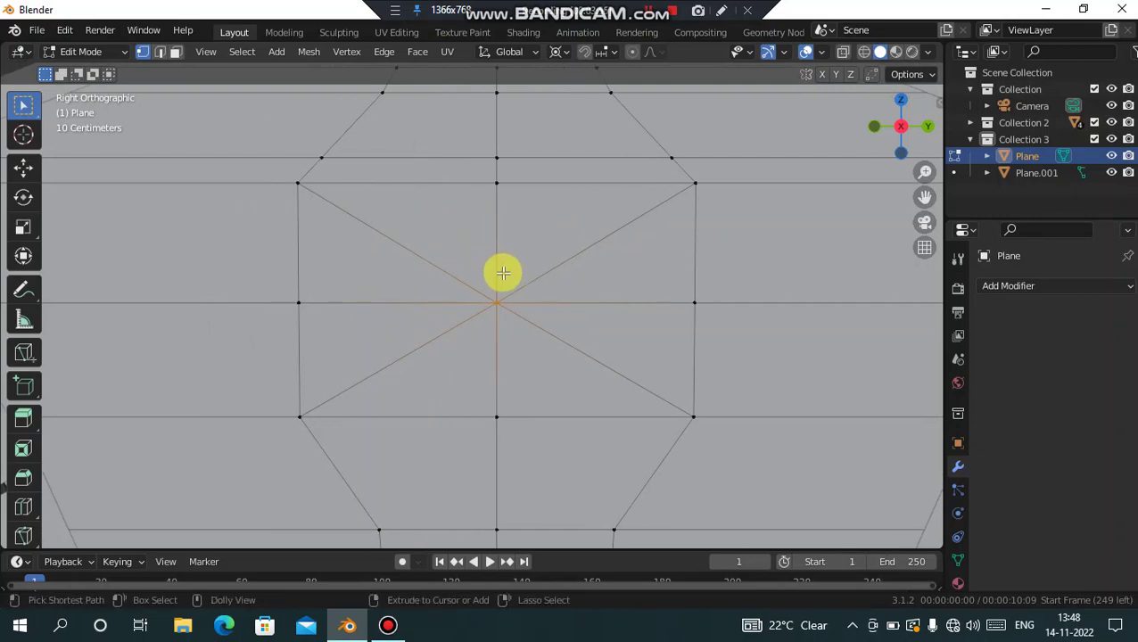
key("ctrl+shift+b")
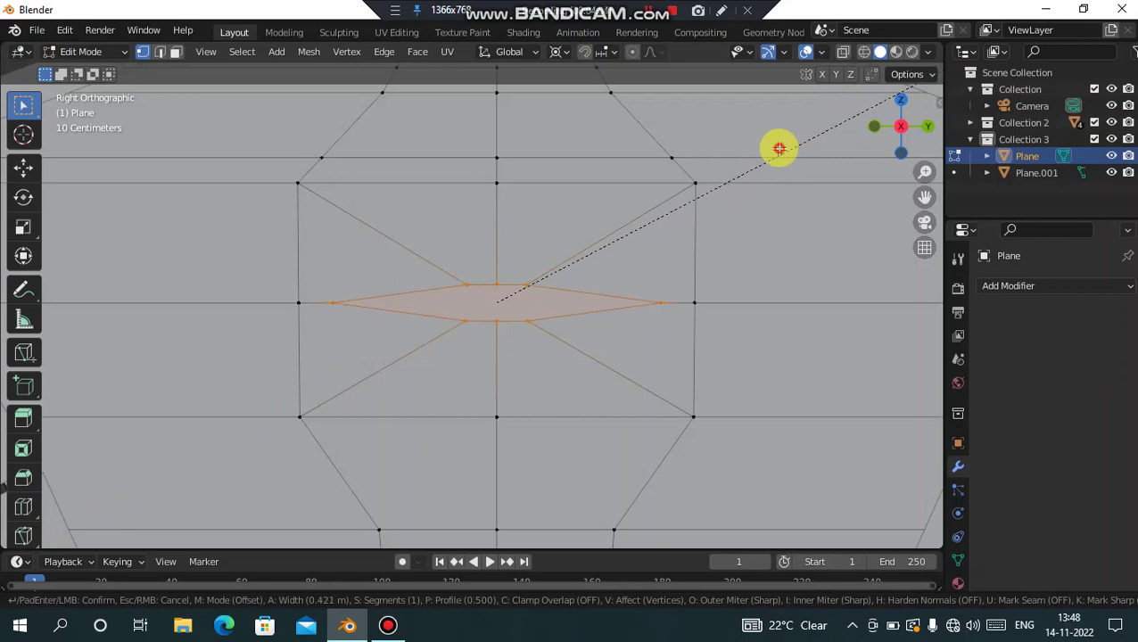
left_click(778, 148)
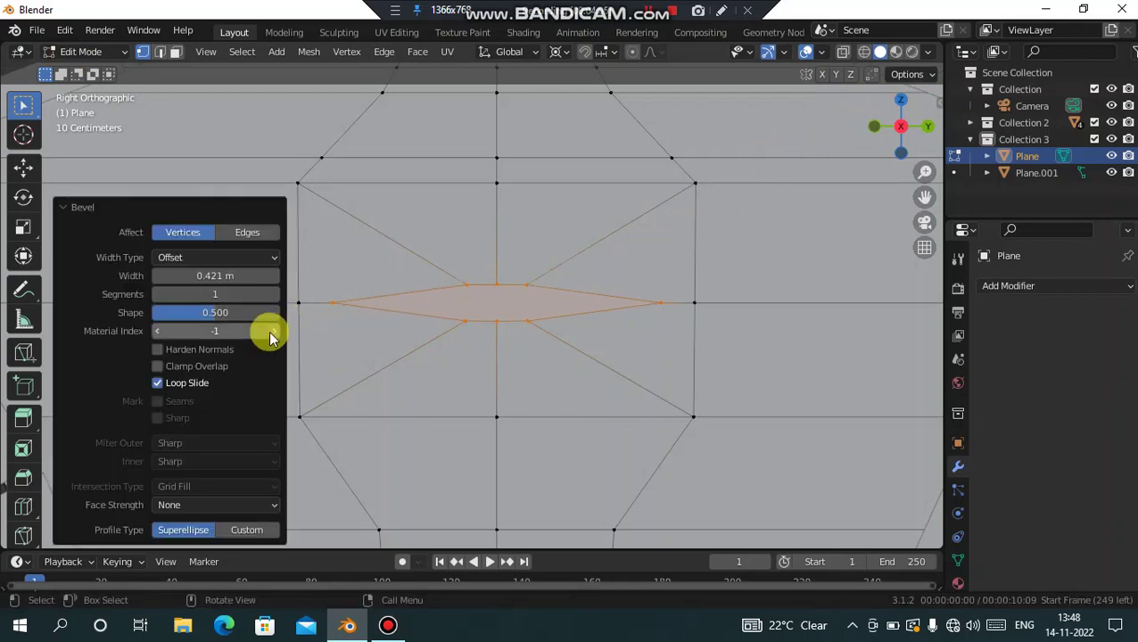
Set the bevel to 1 segment and reduce its width to 0.331 m.
left_click(269, 295)
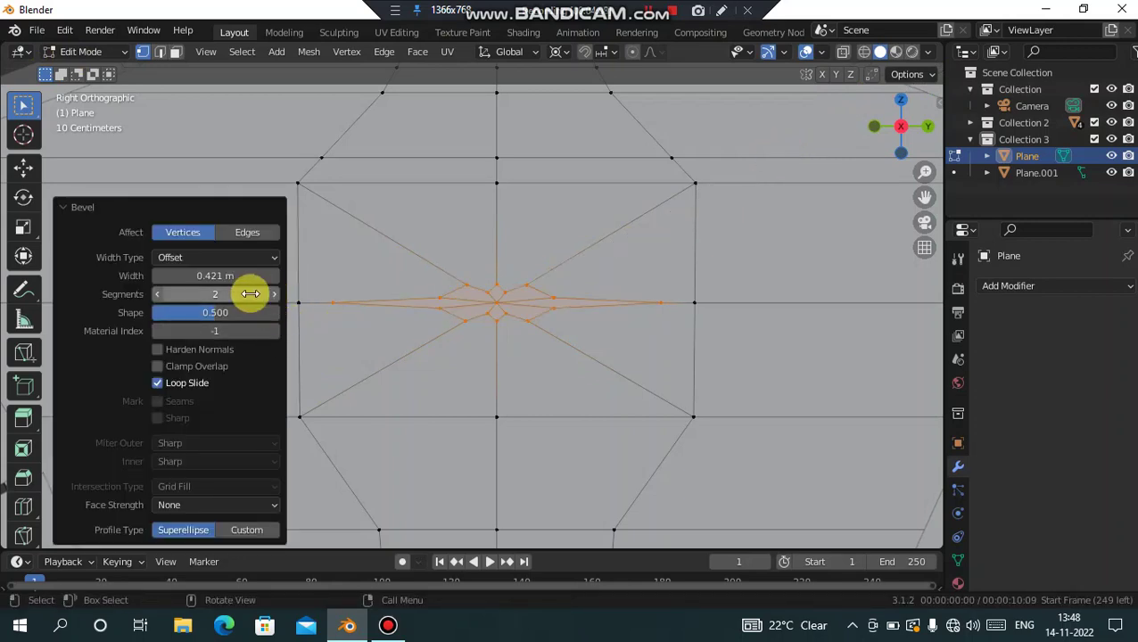
left_click(272, 295)
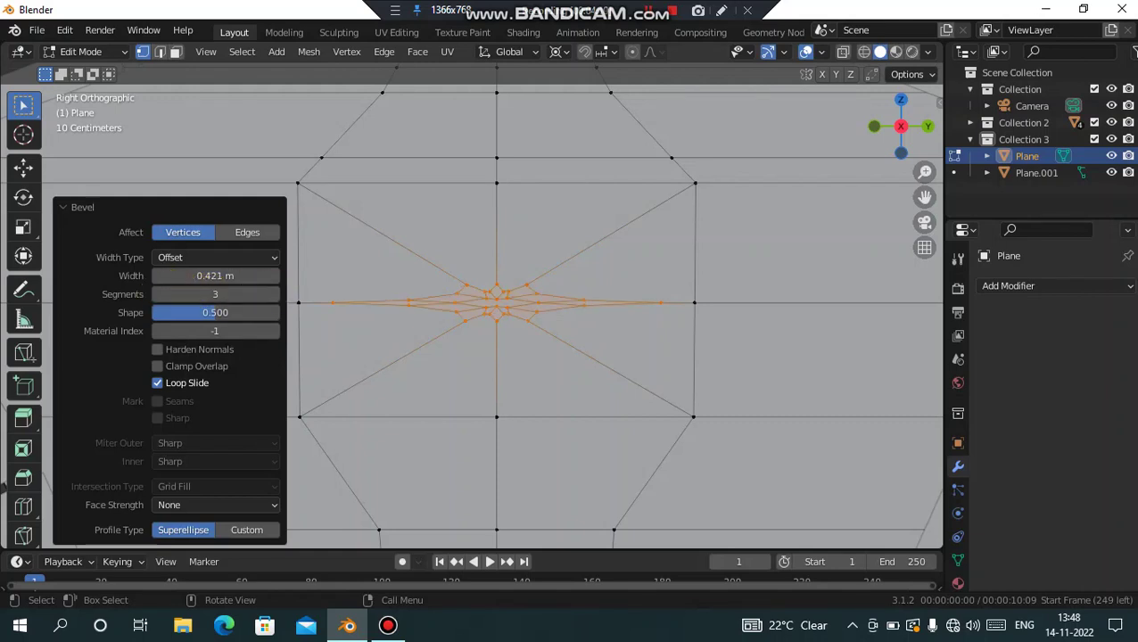
left_click(272, 294)
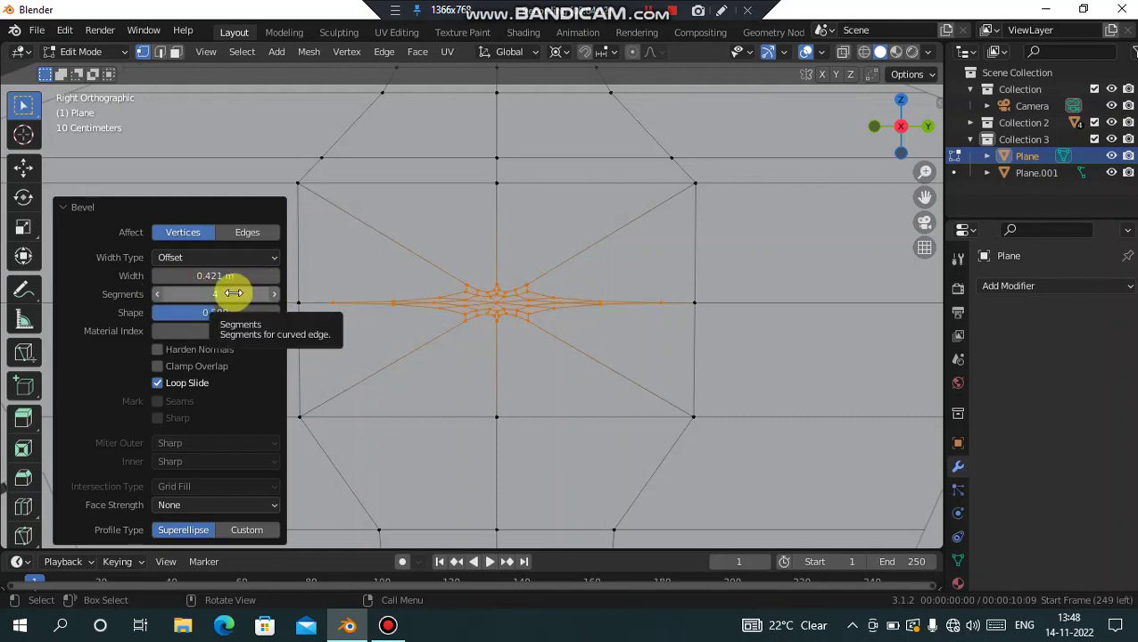
left_click(157, 294)
left_click(157, 294)
left_click(157, 294)
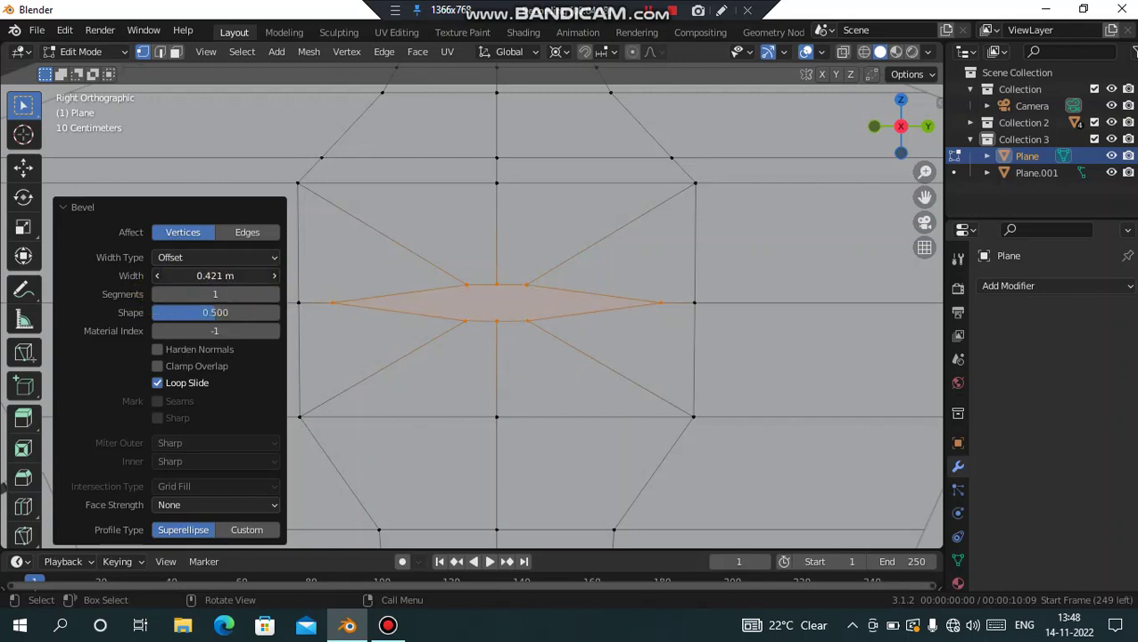
left_click_drag(214, 276, 179, 276)
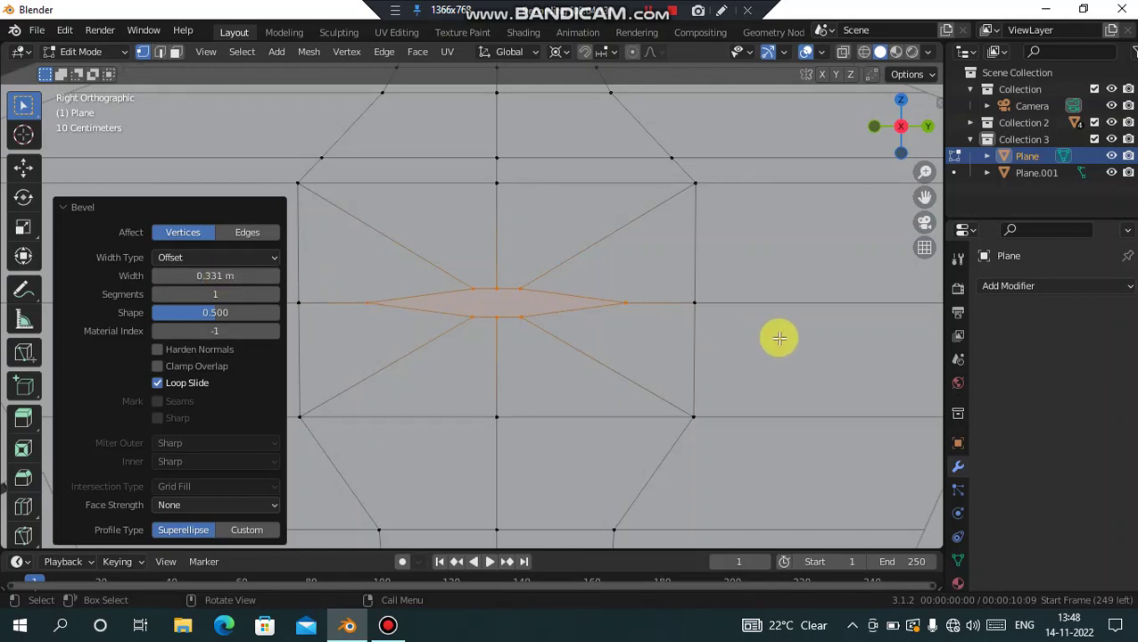
Scale the centre diamond to 0.308 along Y, undoing the trial Z and uniform scales.
key("s")
key("z")
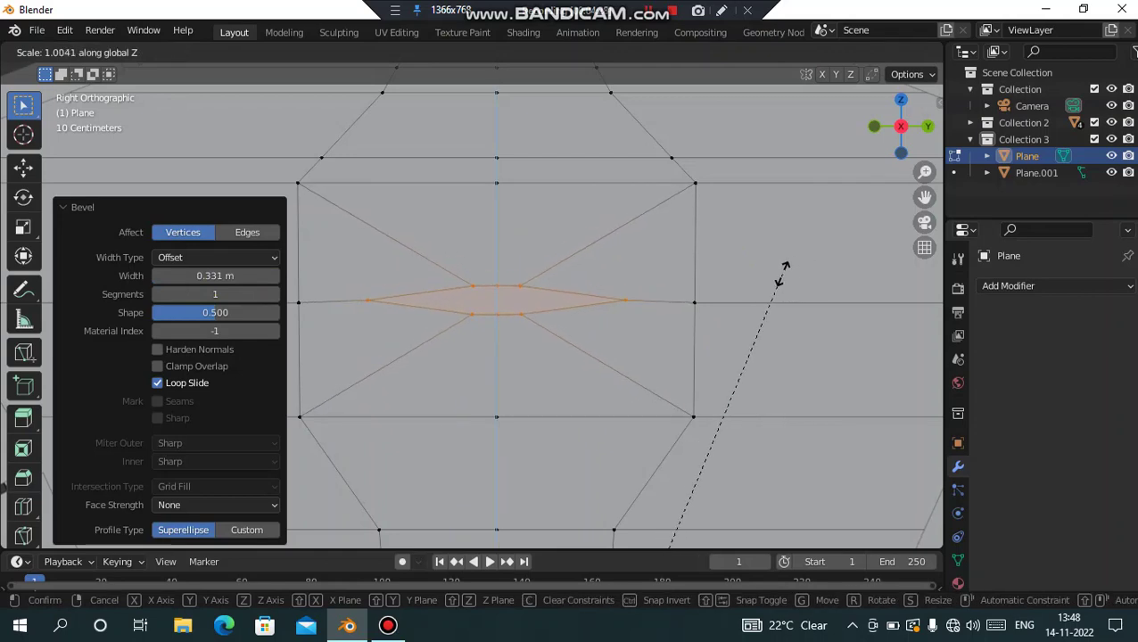
left_click(782, 273)
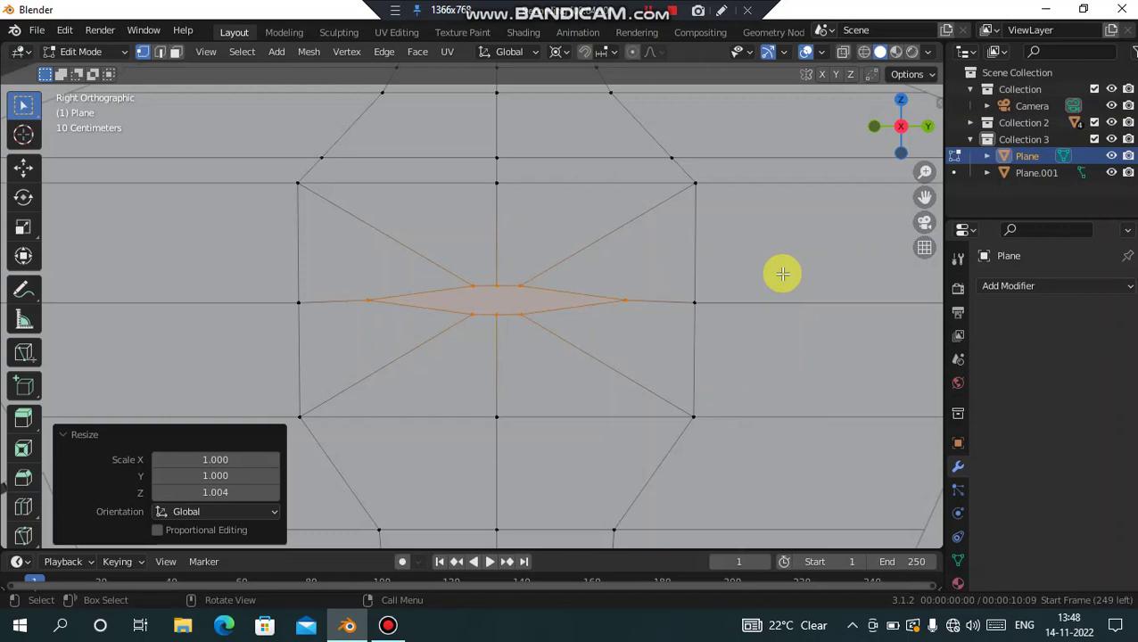
key("ctrl+z")
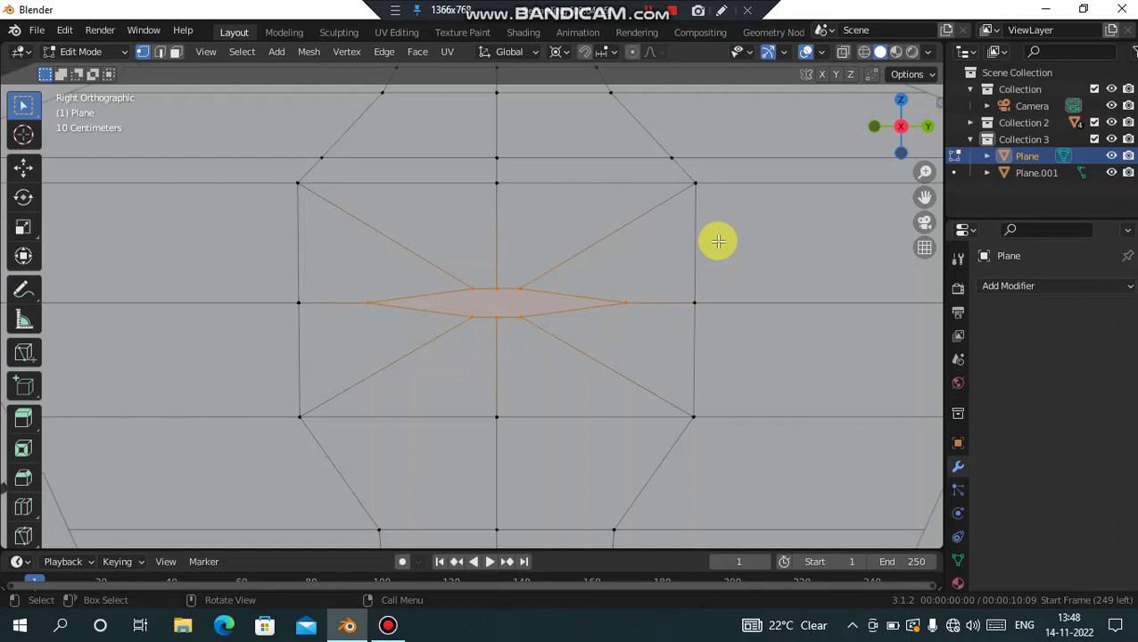
key("s")
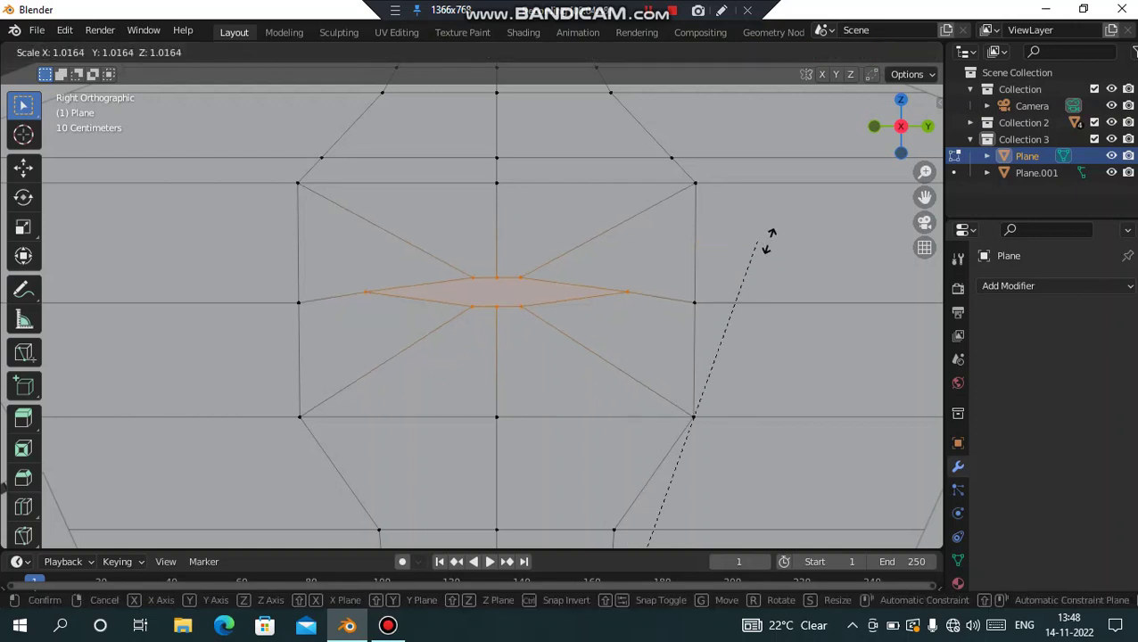
key("z")
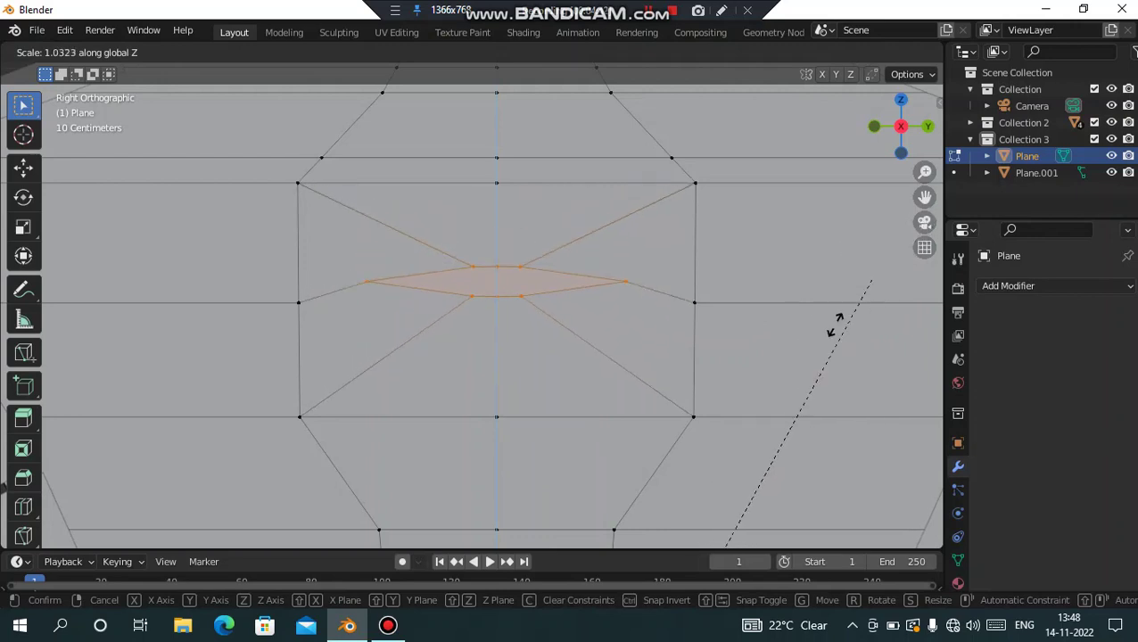
key("x")
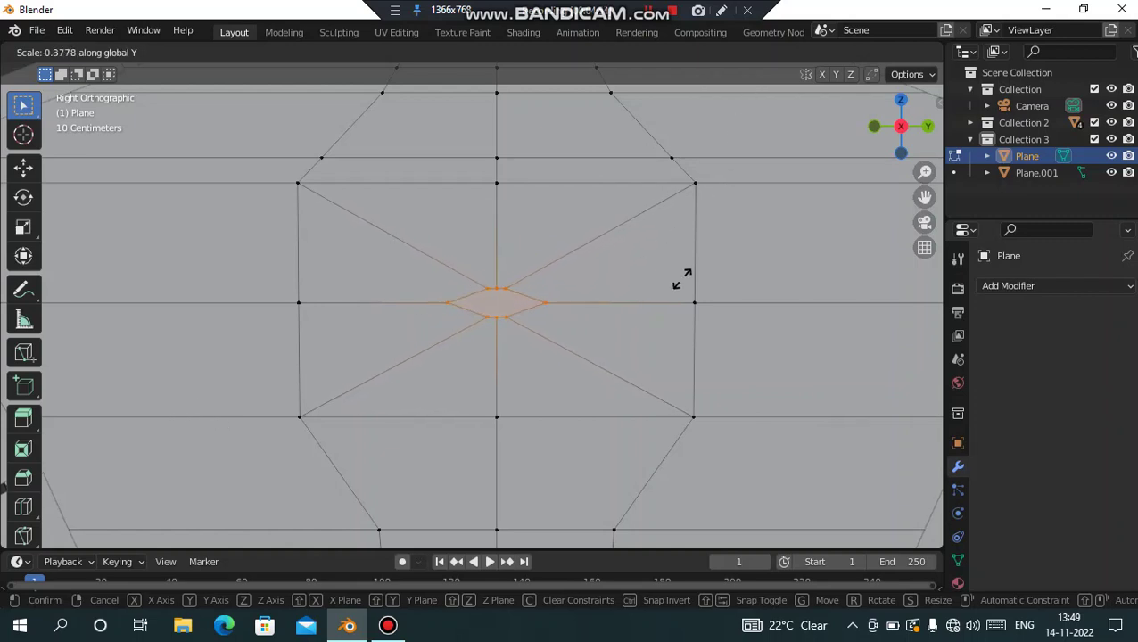
left_click(678, 337)
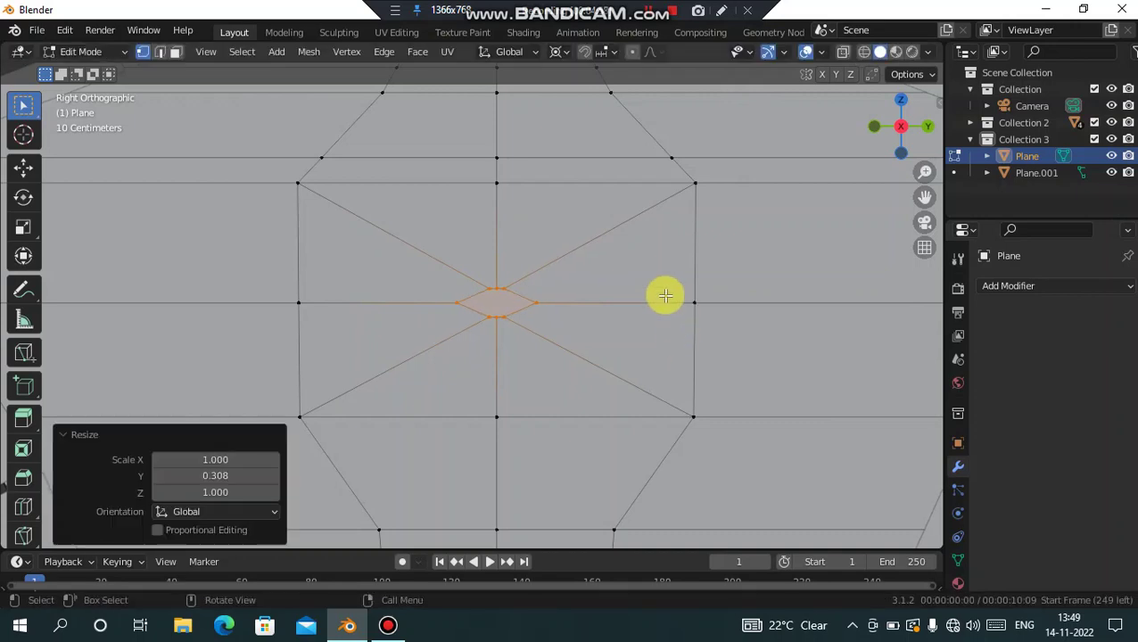
key("s")
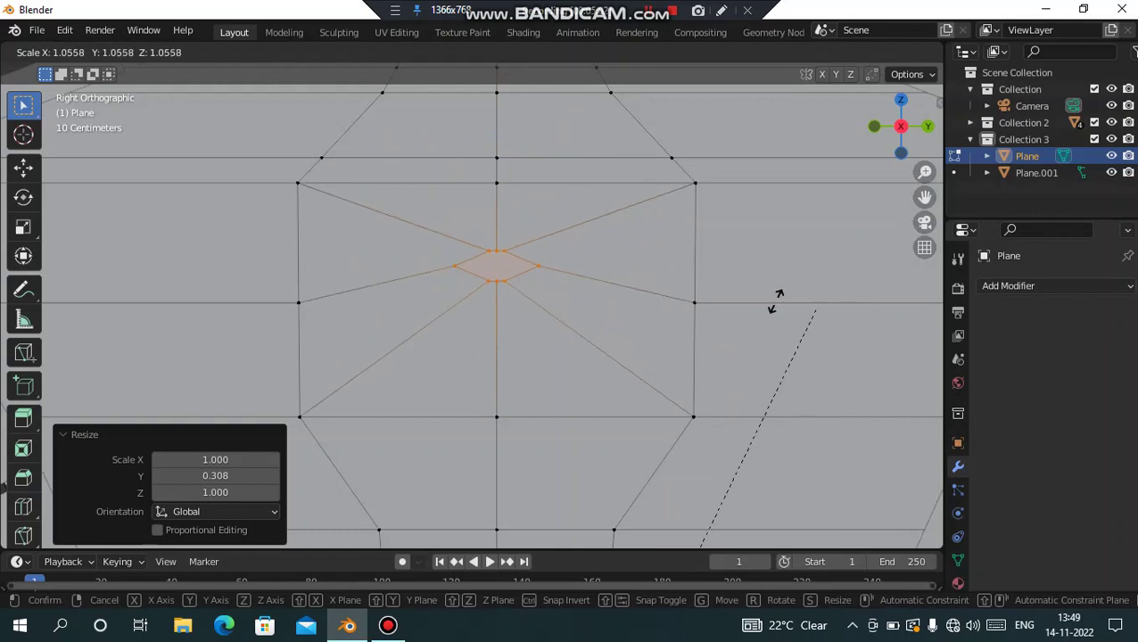
left_click(679, 294)
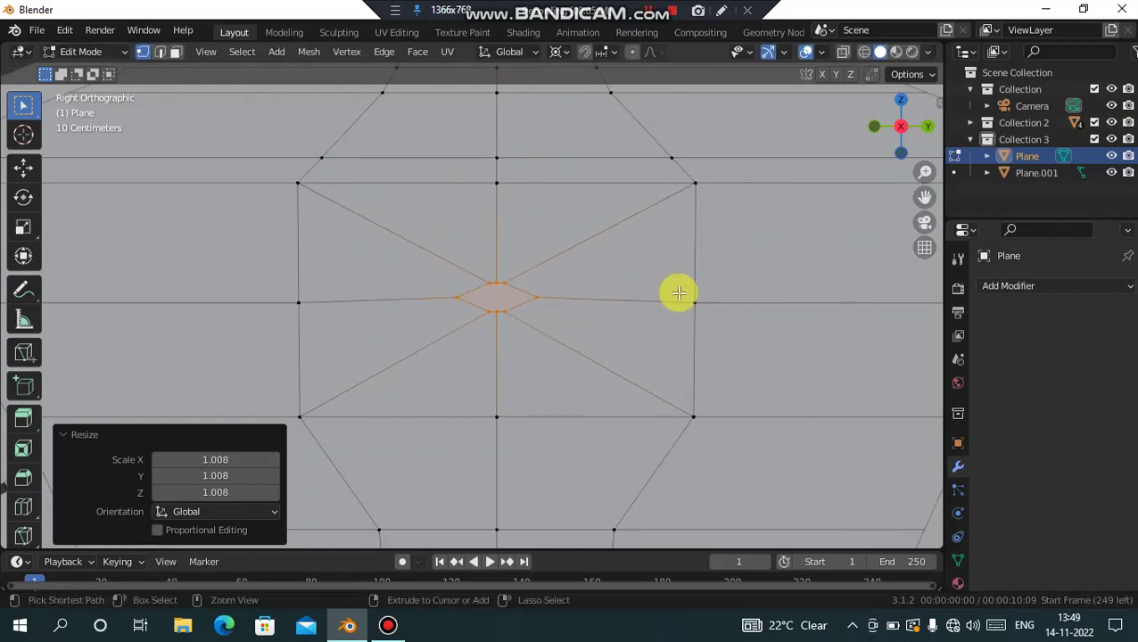
key("ctrl+z")
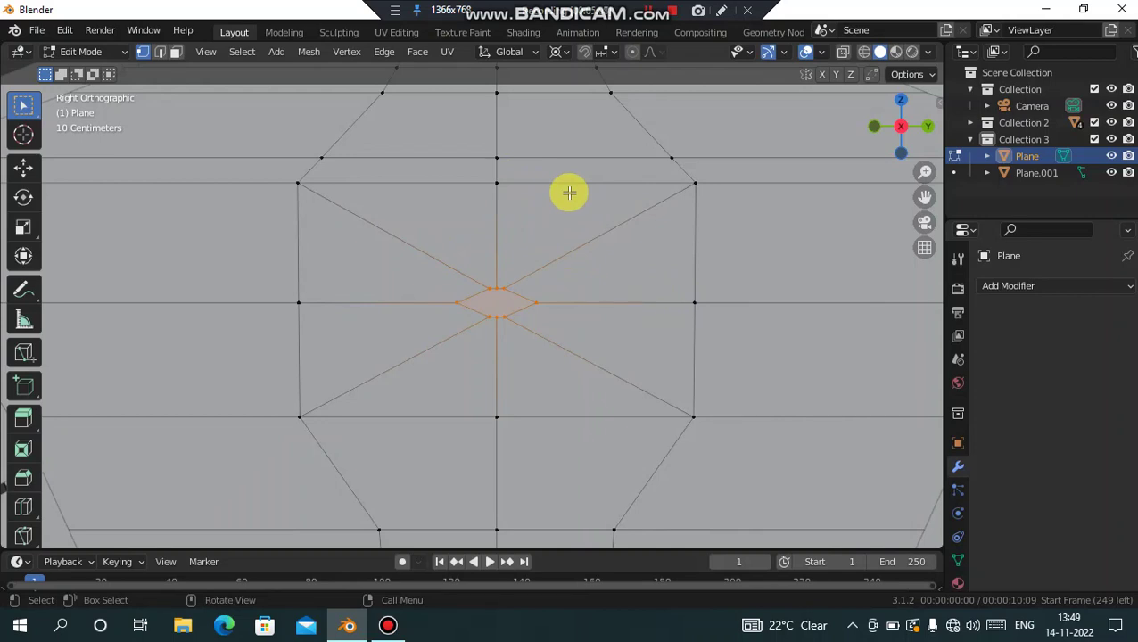
scroll(495, 325, "up", 1)
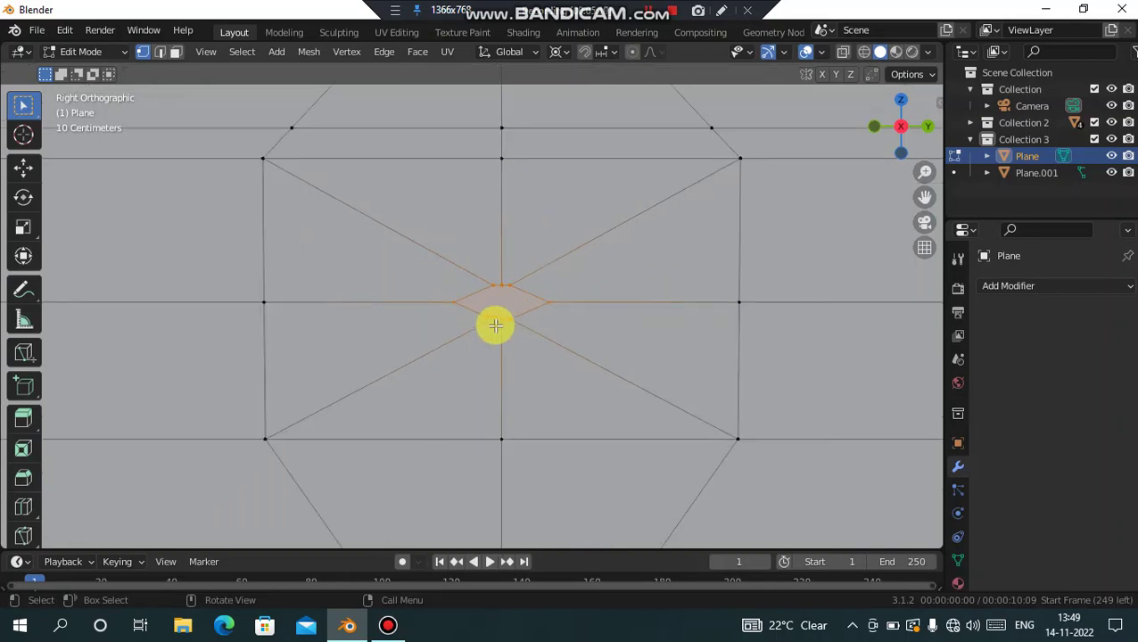
Re-bevel the centre vertex into a smaller sliver, trying a vertical stretch and undoing it.
key("ctrl+z")
key("ctrl+z")
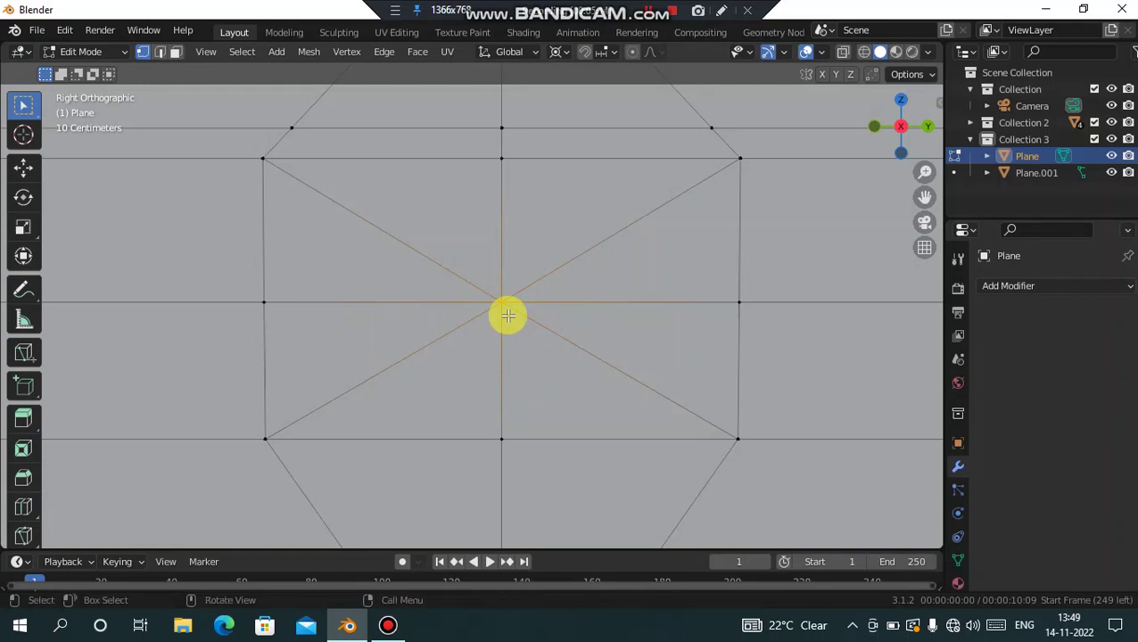
key("ctrl+shift+b")
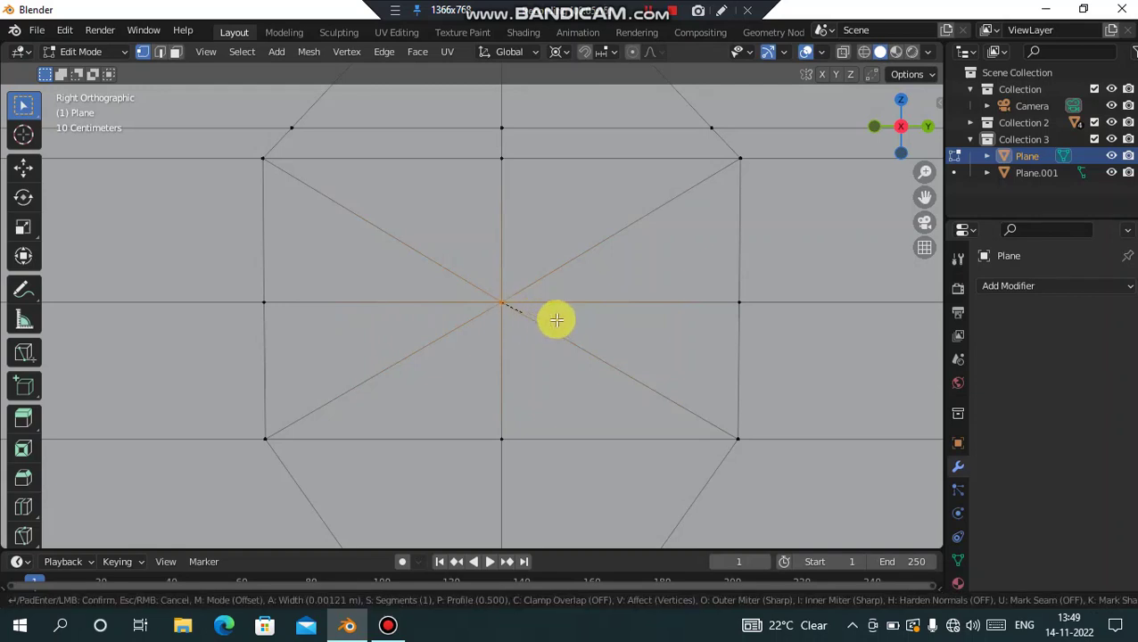
left_click(903, 379)
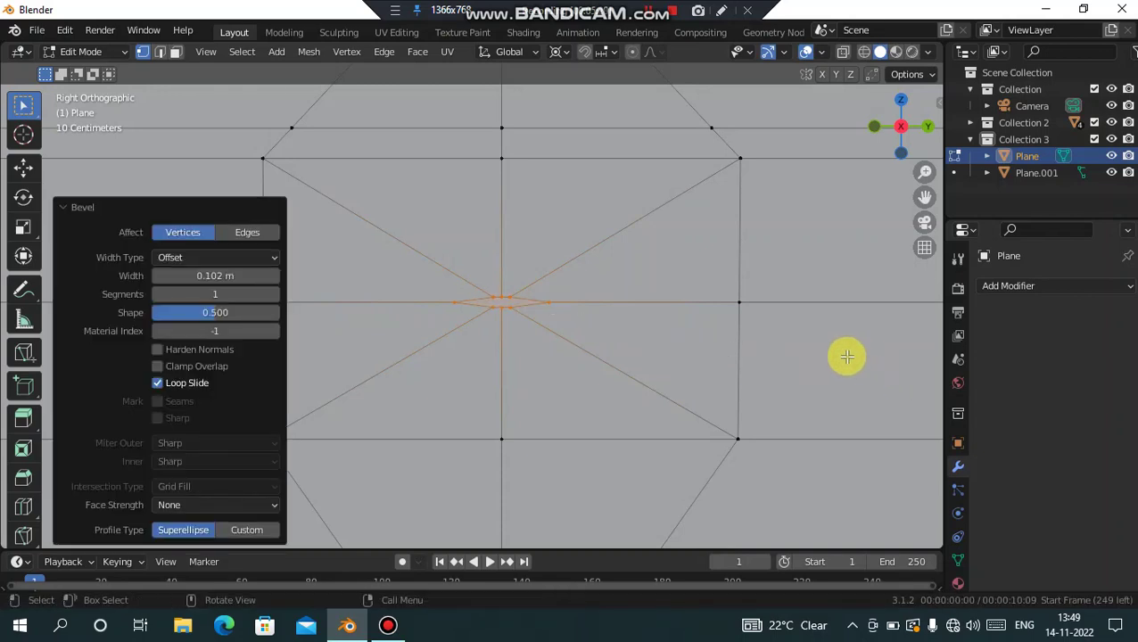
key("s")
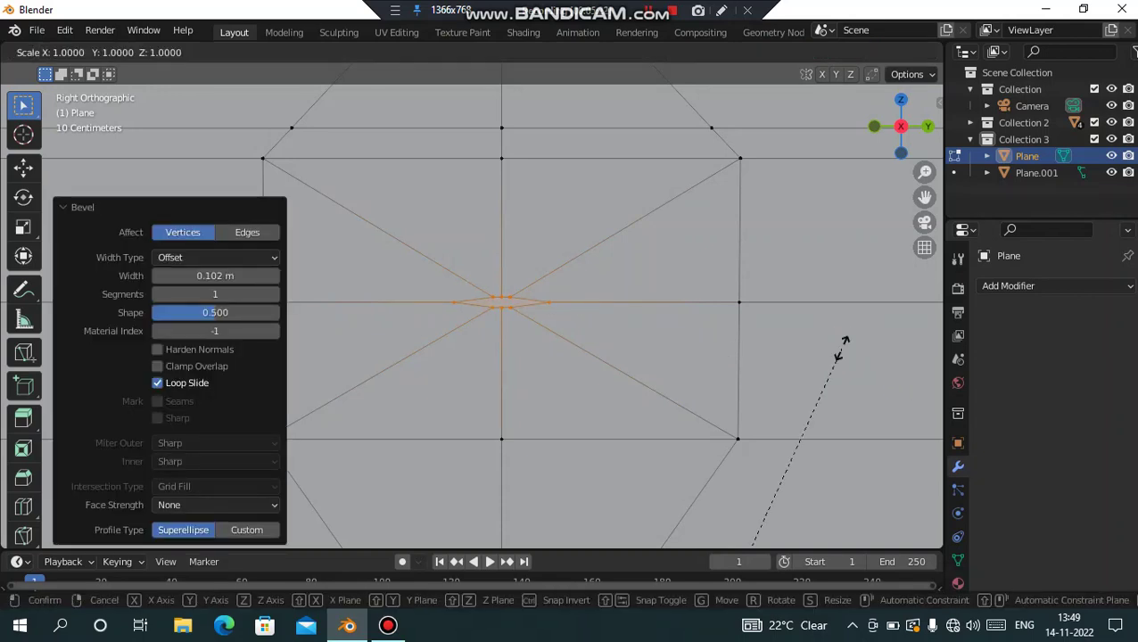
key("z")
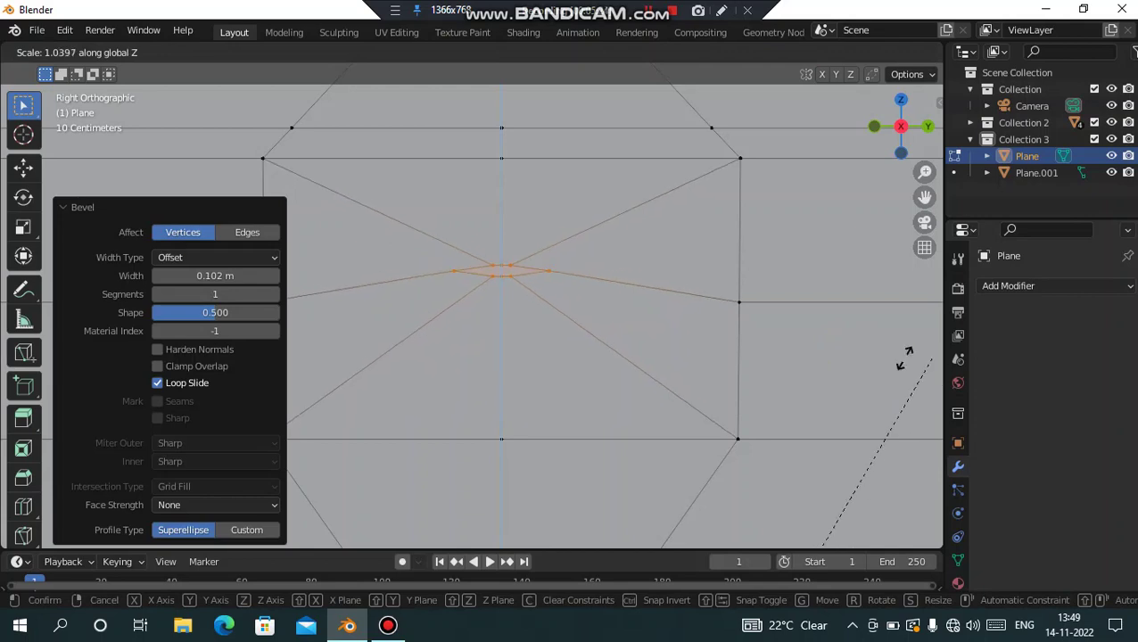
left_click(887, 359)
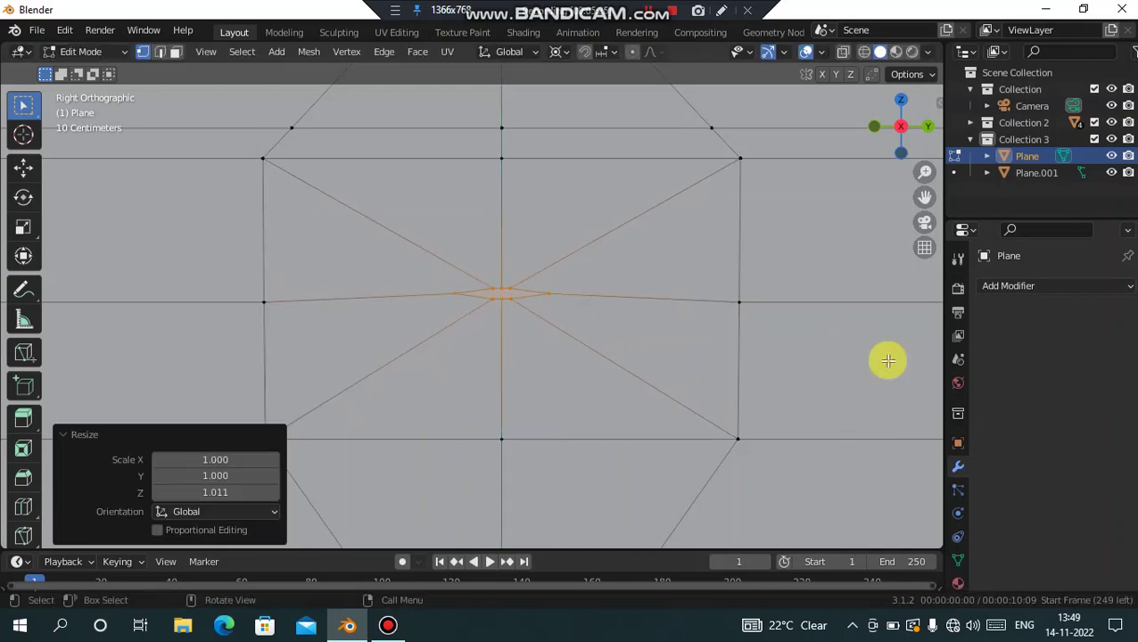
key("ctrl+z")
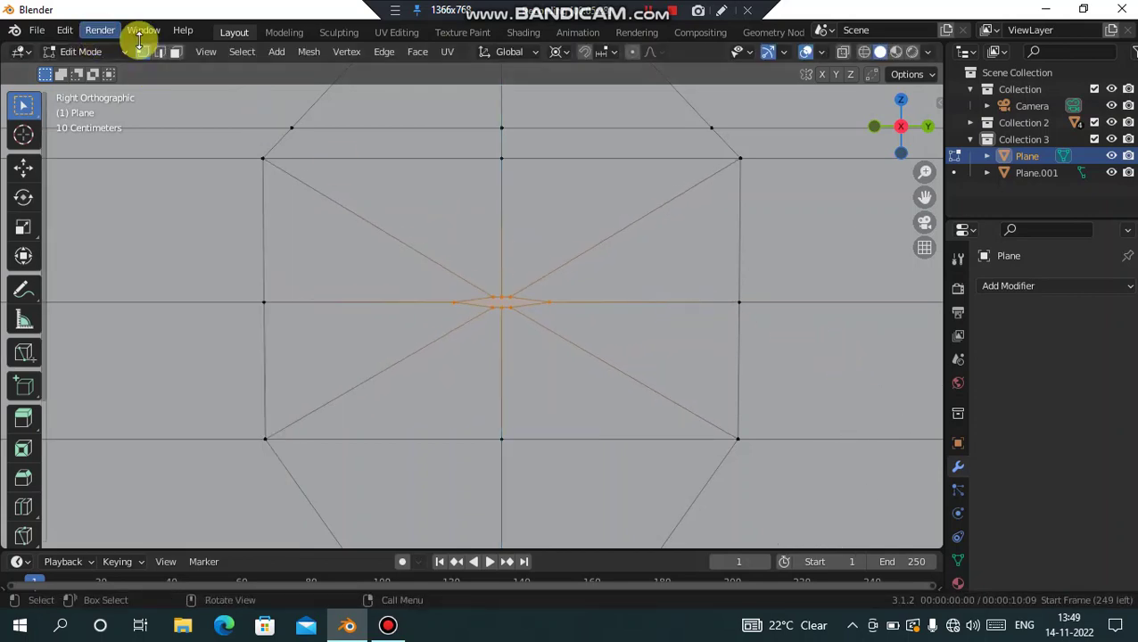
Select the small centre face and try a vertical Z scale on it, then undo.
left_click(174, 51)
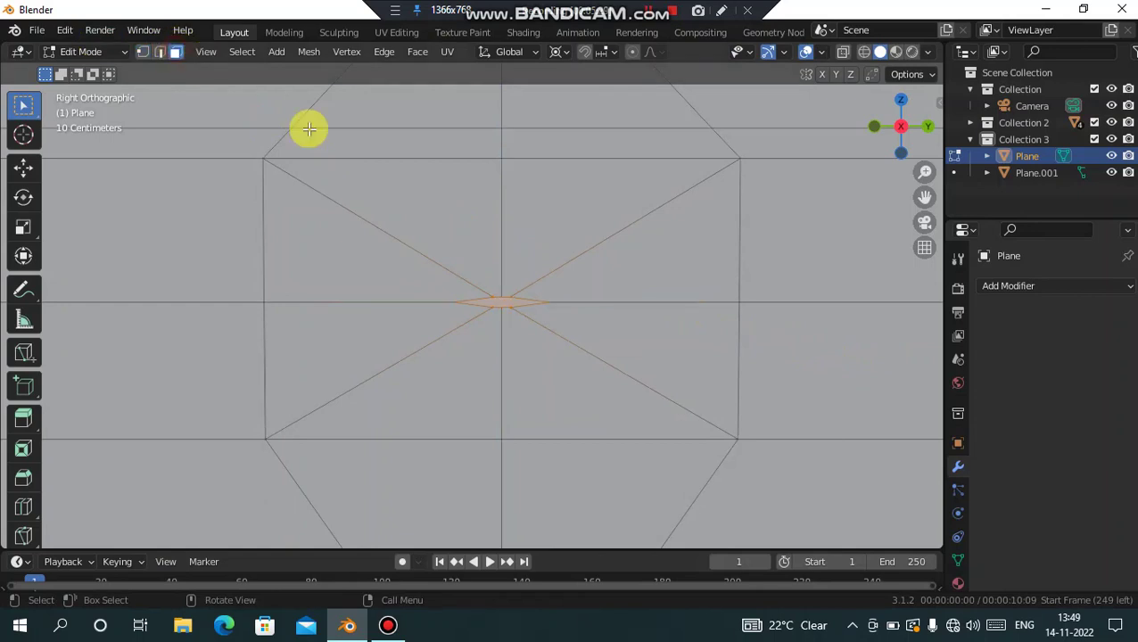
left_click(506, 302)
key("s")
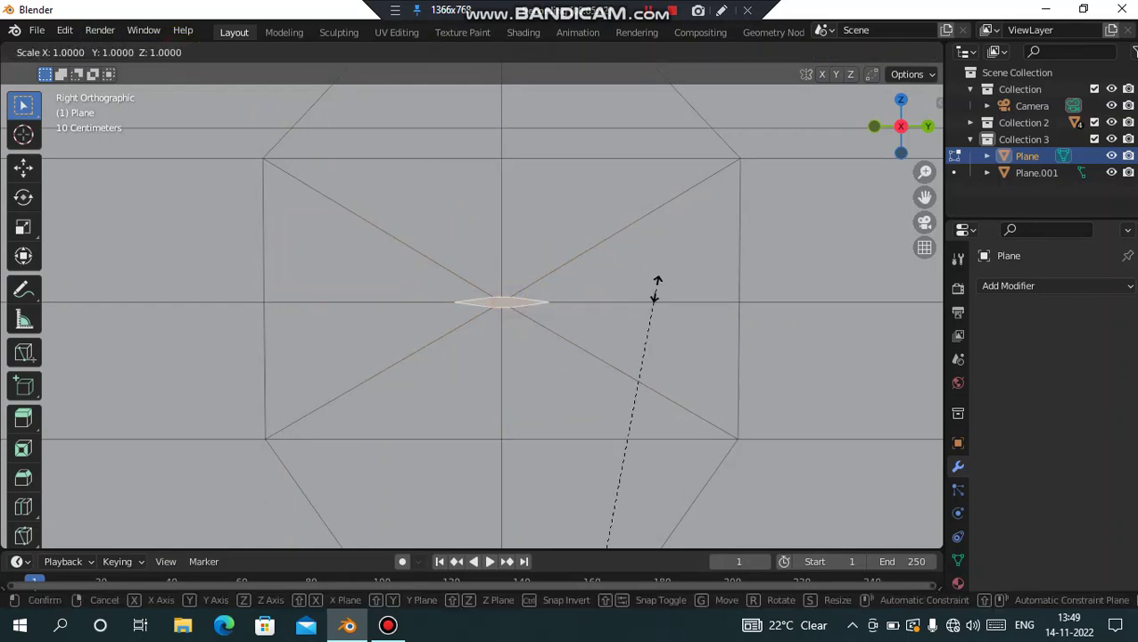
key("z")
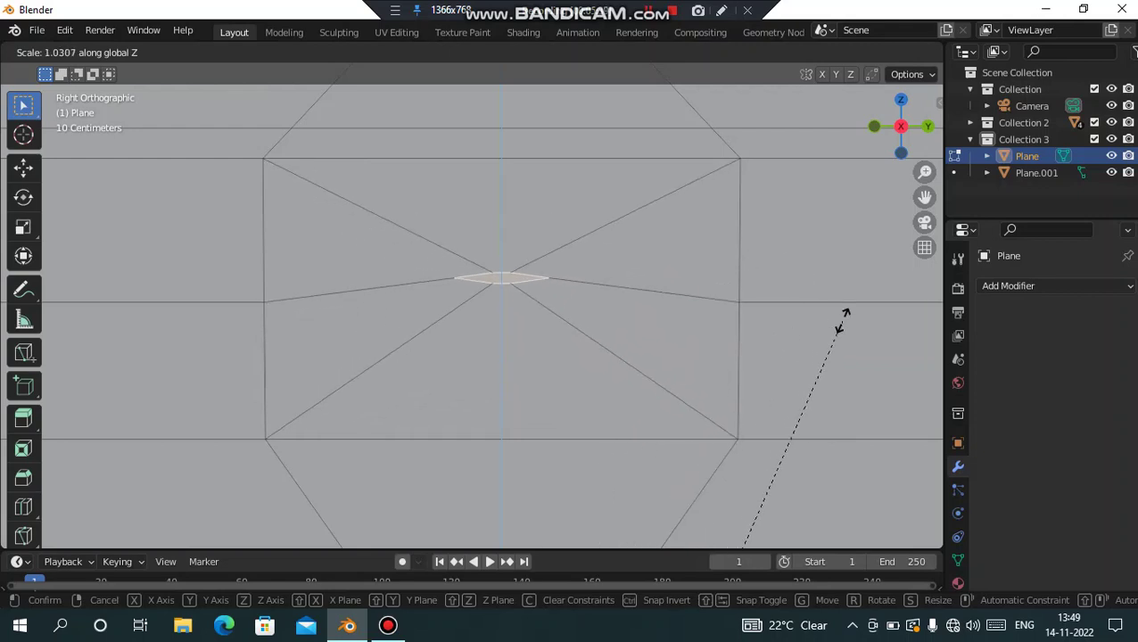
left_click(813, 319)
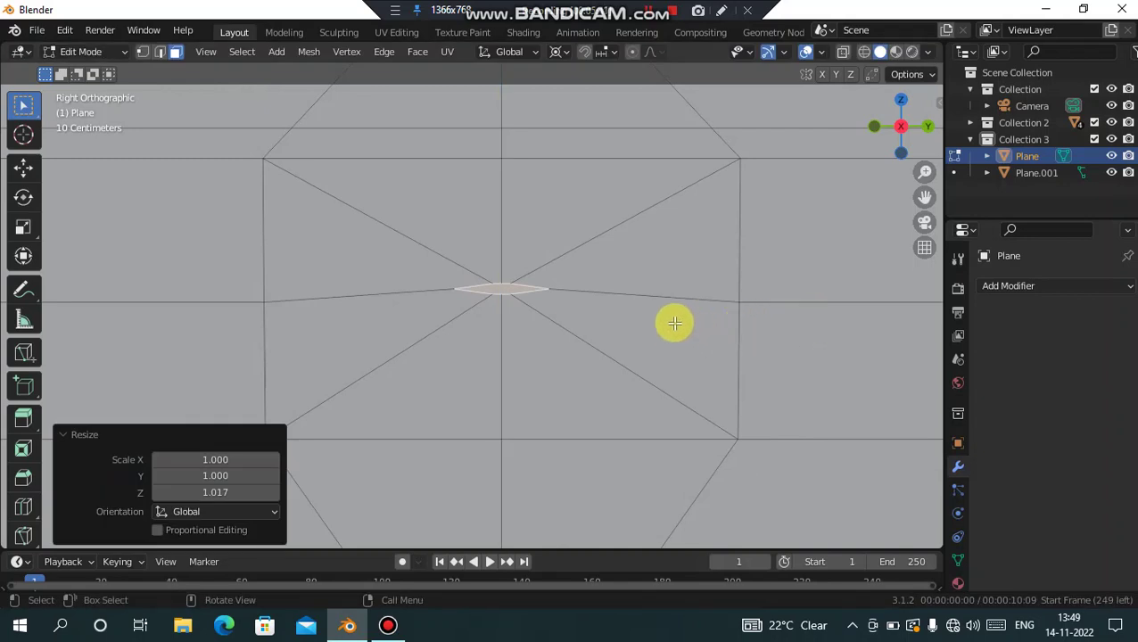
key("ctrl+z")
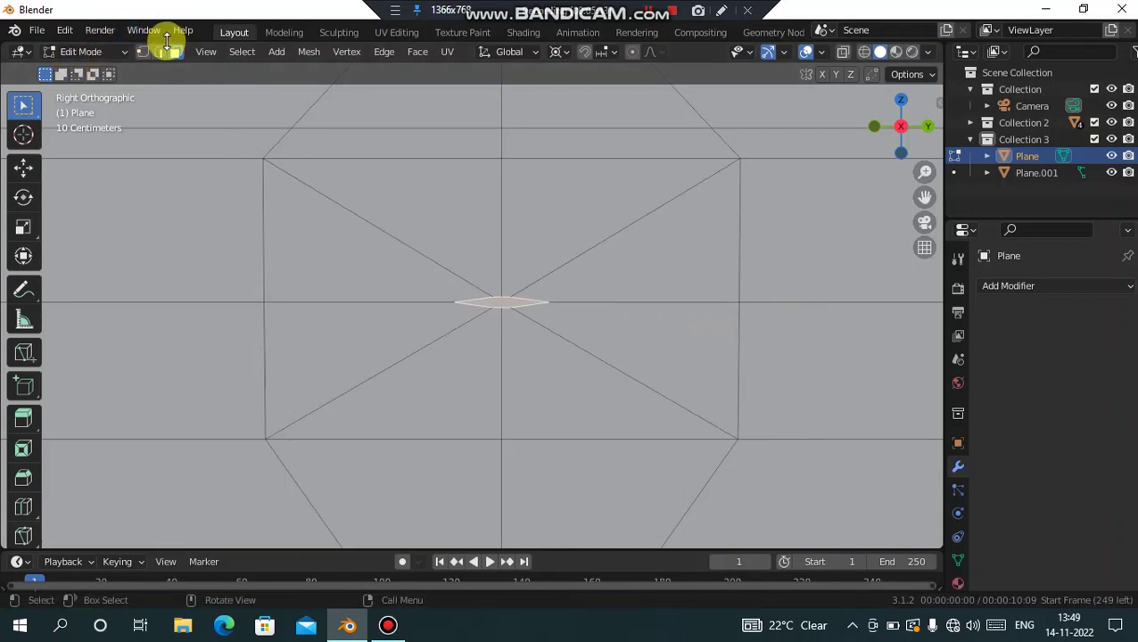
left_click(160, 54)
Try scaling the centre sliver edges along X, then undo back to a single centre point.
scroll(559, 370, "up", 2)
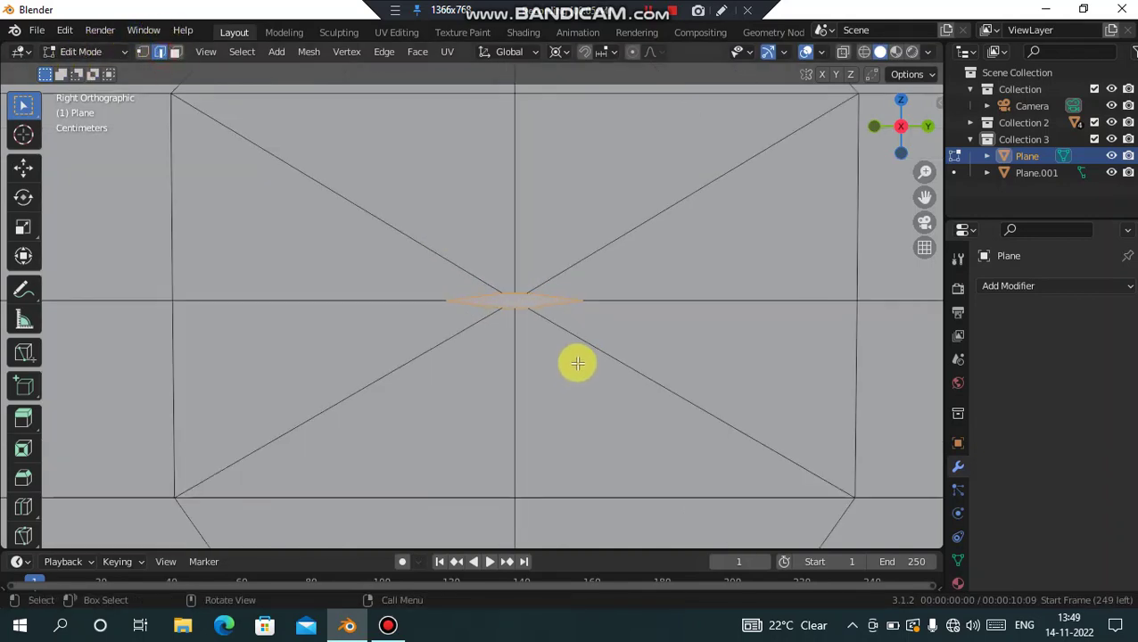
key("s")
key("z")
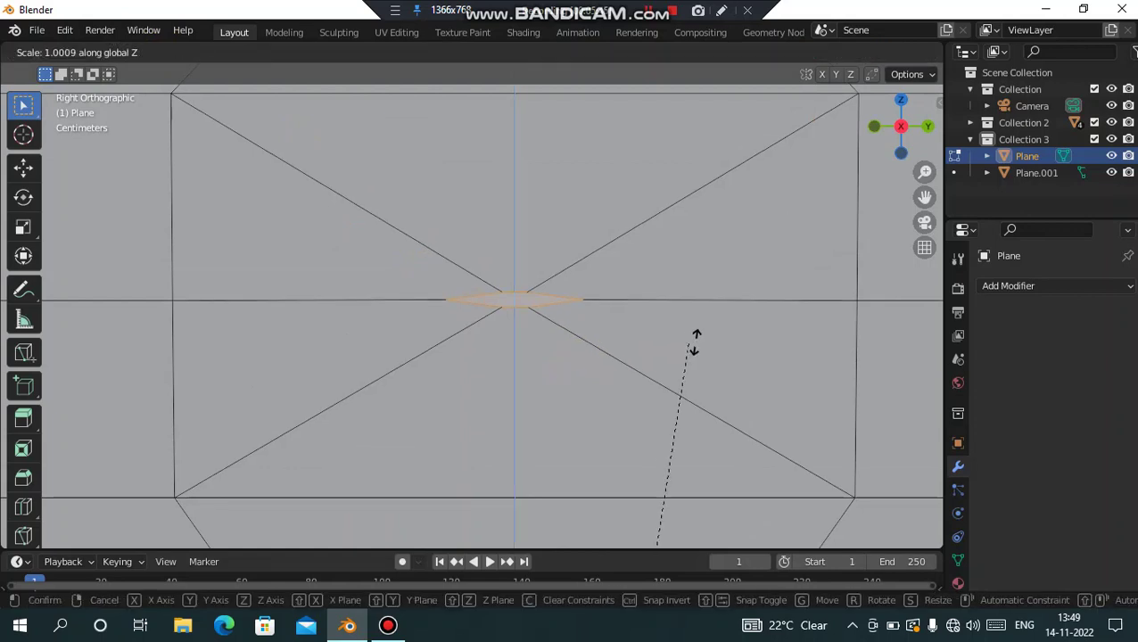
key("x")
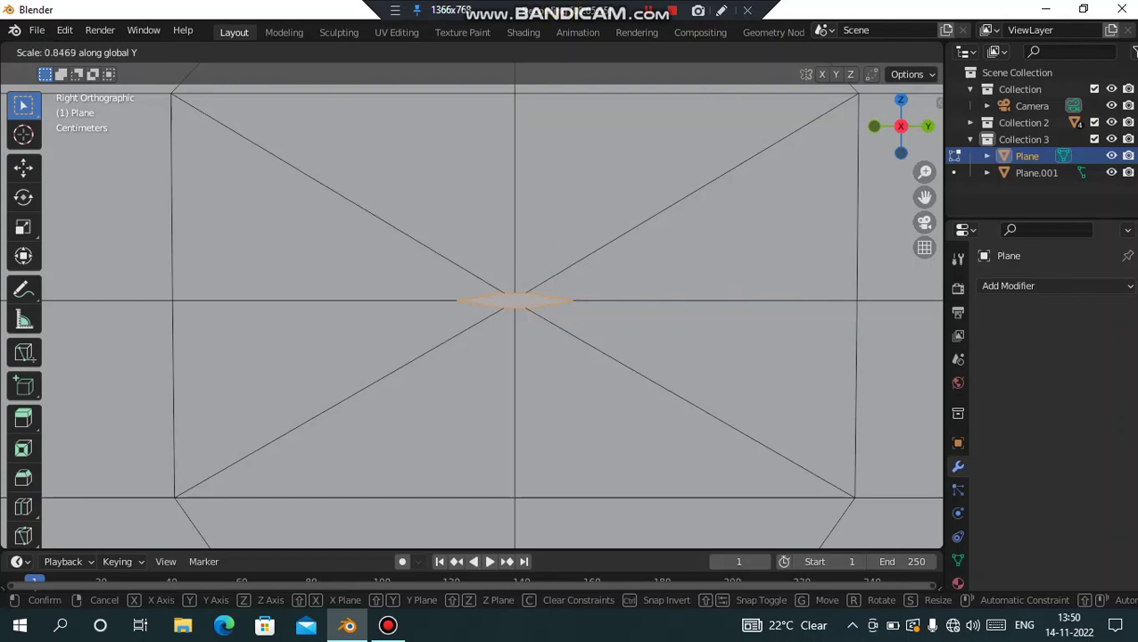
left_click(841, 267)
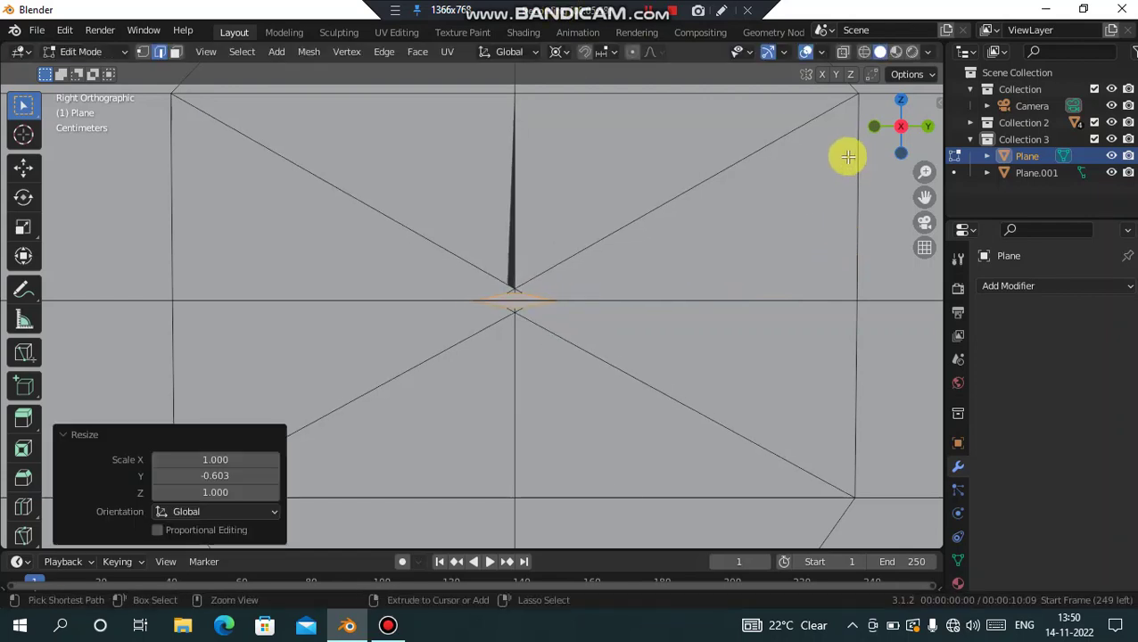
key("ctrl+z")
key("ctrl+z")
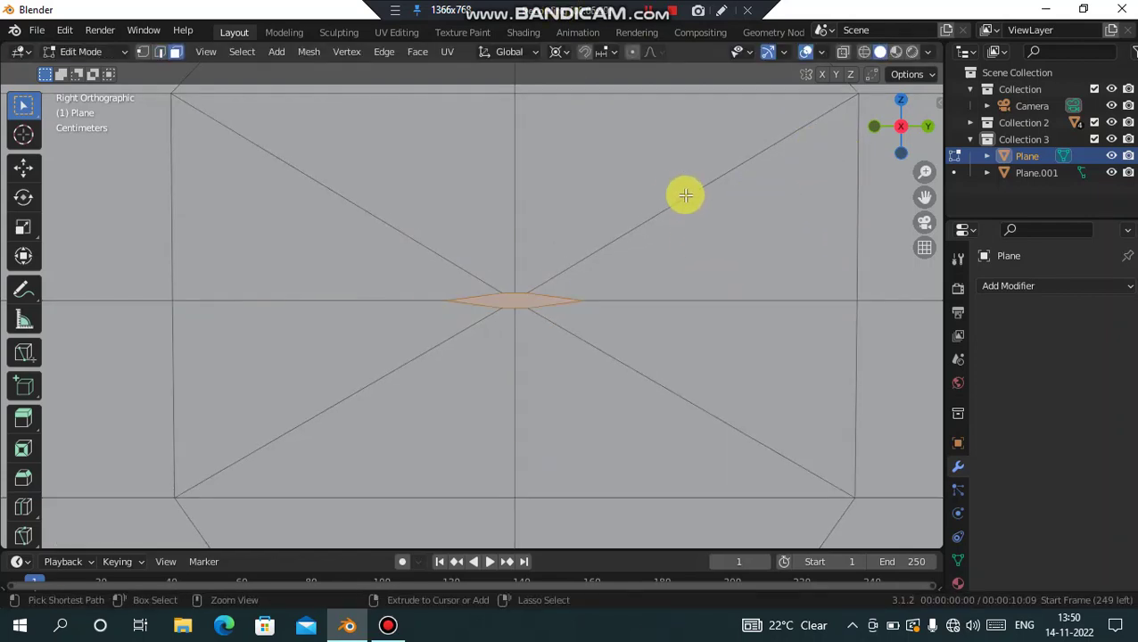
key("ctrl+z")
Select the centre vertex and start beveling it into a small face.
left_click(475, 282)
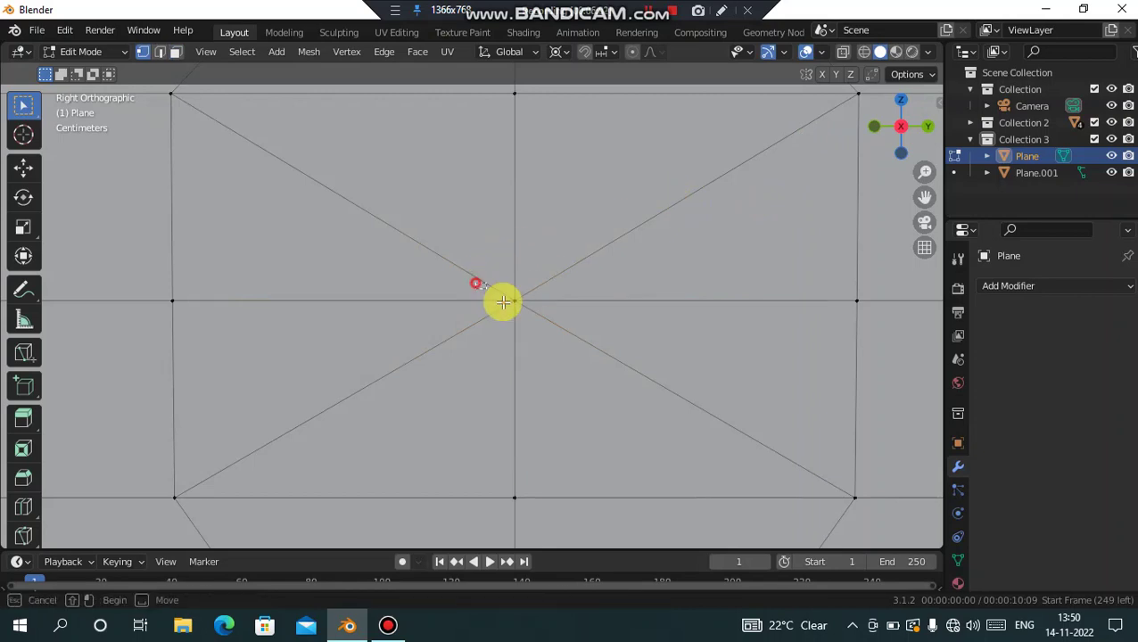
key("ctrl")
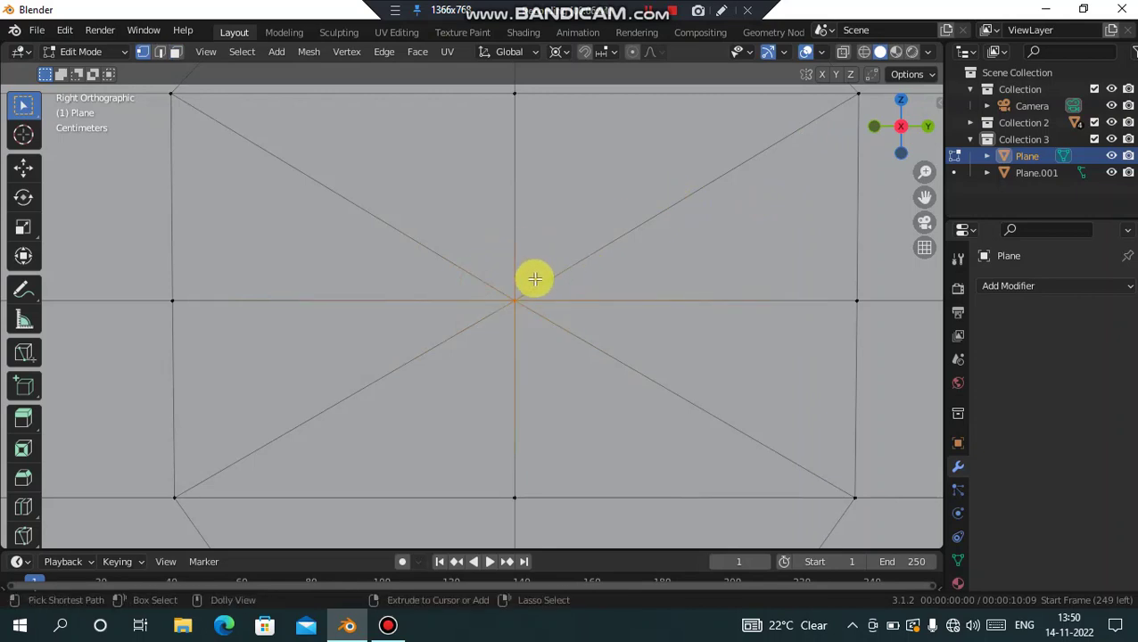
key("ctrl+shift+b")
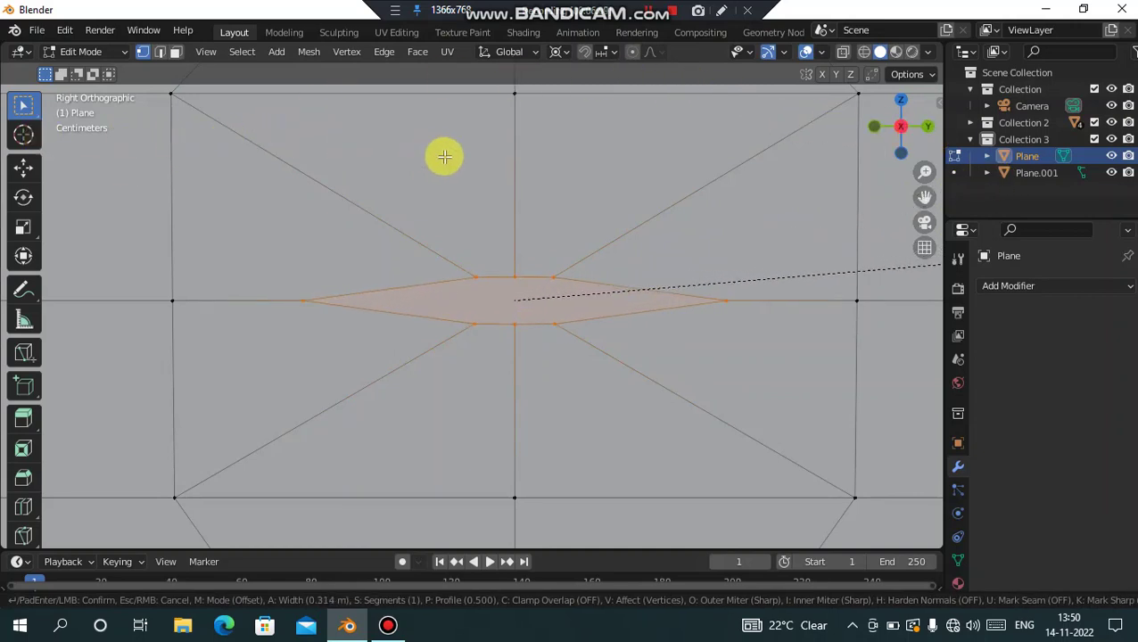
Confirm the centre bevel and squeeze the new face to 0.141 along Y into a diamond.
left_click(589, 179)
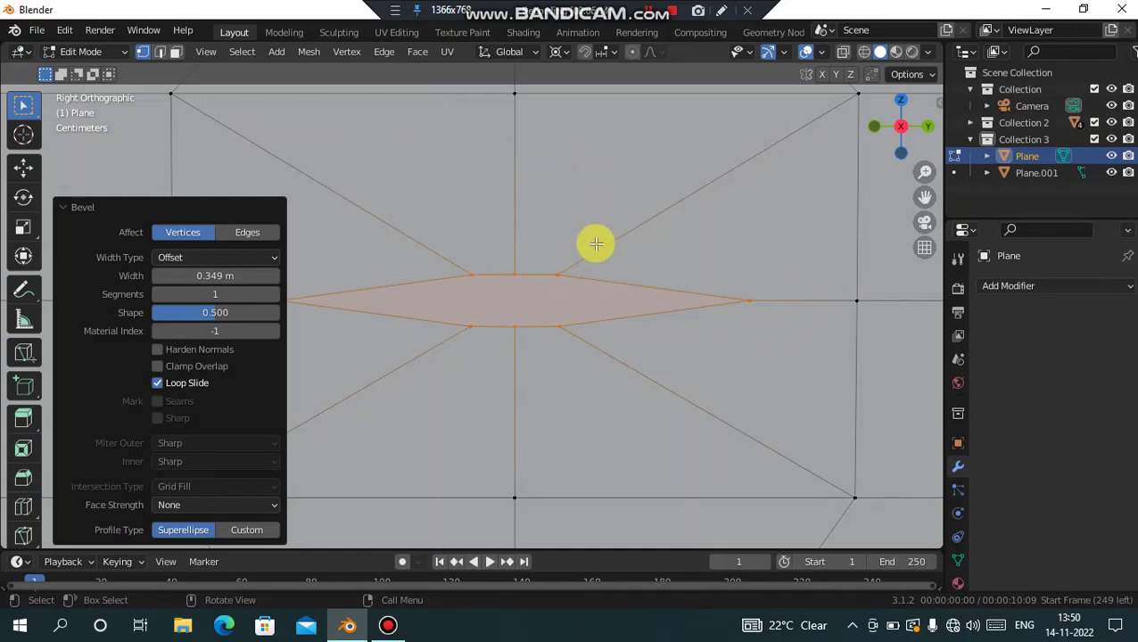
scroll(604, 261, "down", 1)
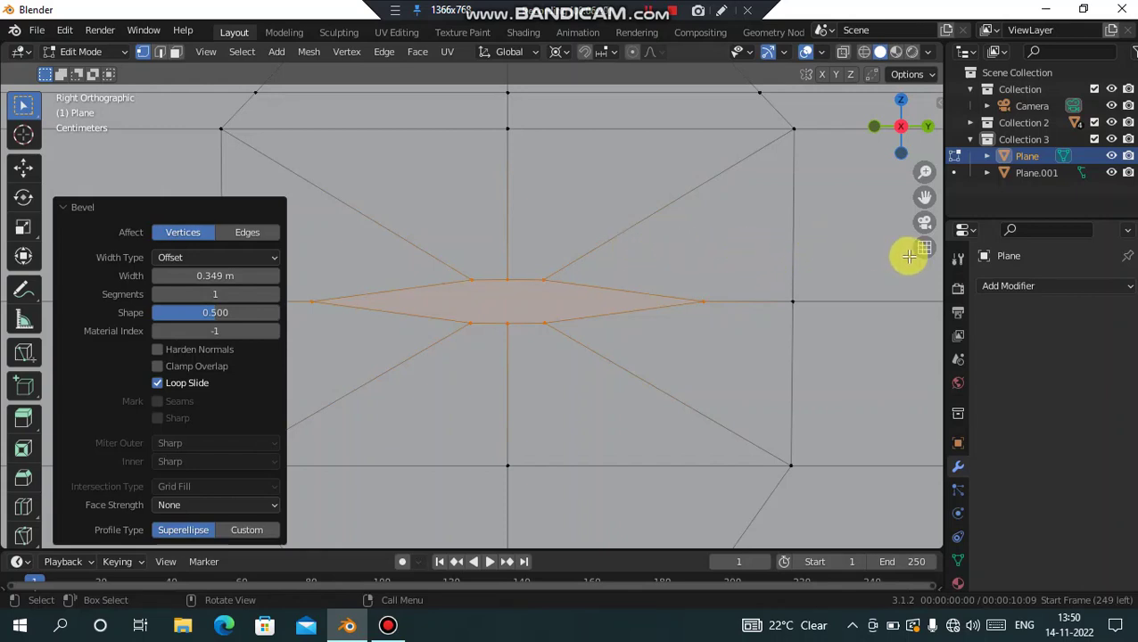
key("s")
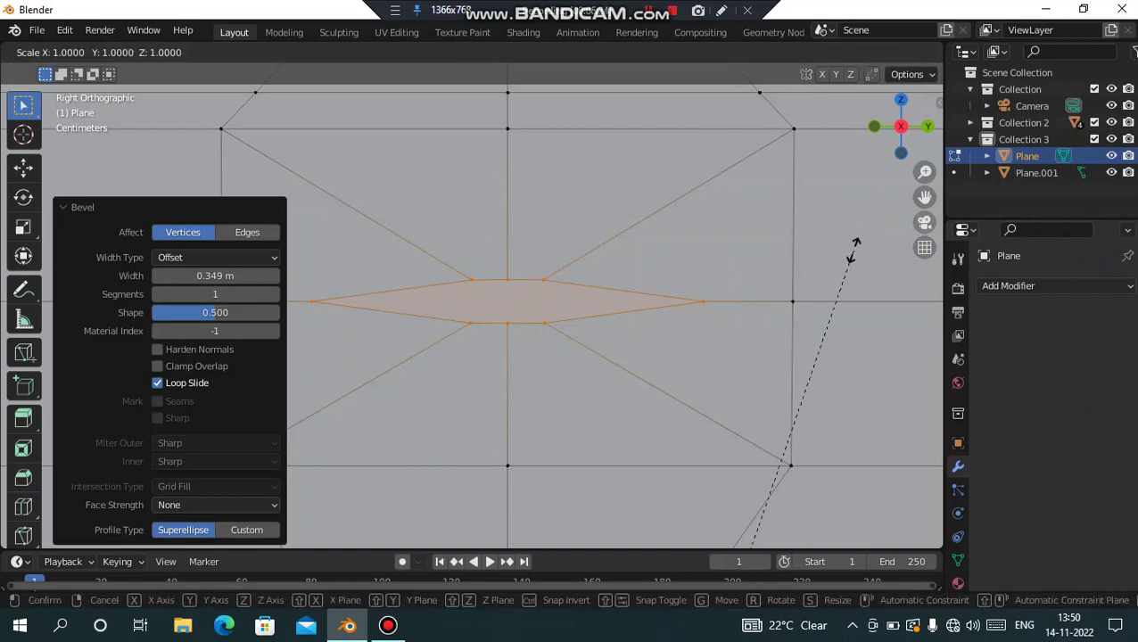
key("y")
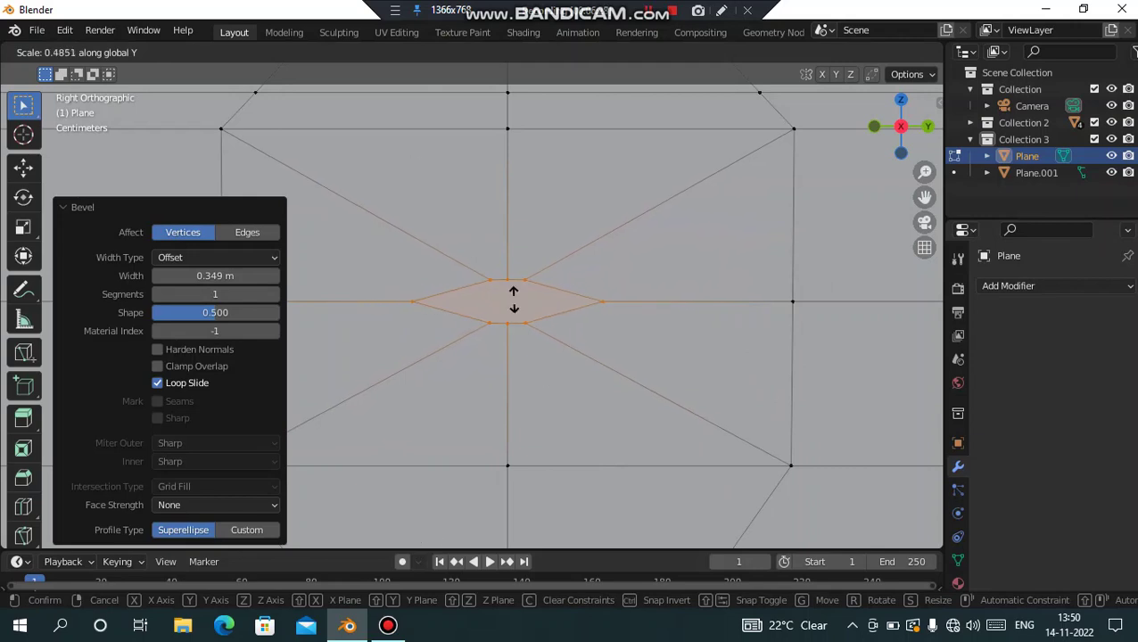
left_click(536, 141)
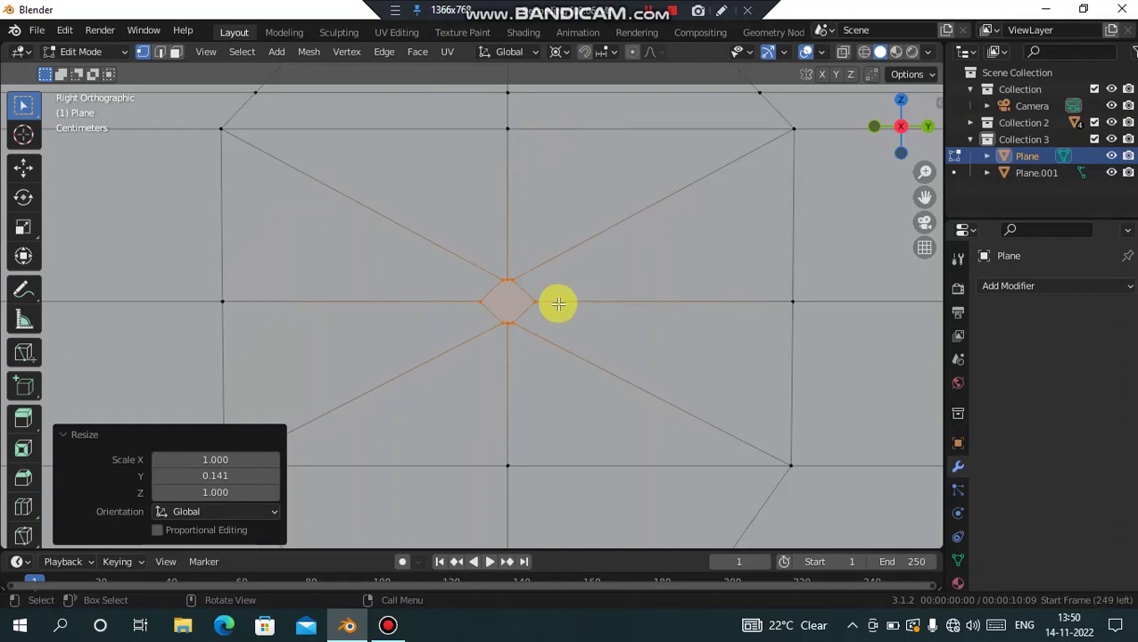
Try an edge bevel on the diamond, undo it, and enlarge the diamond slightly.
key("ctrl")
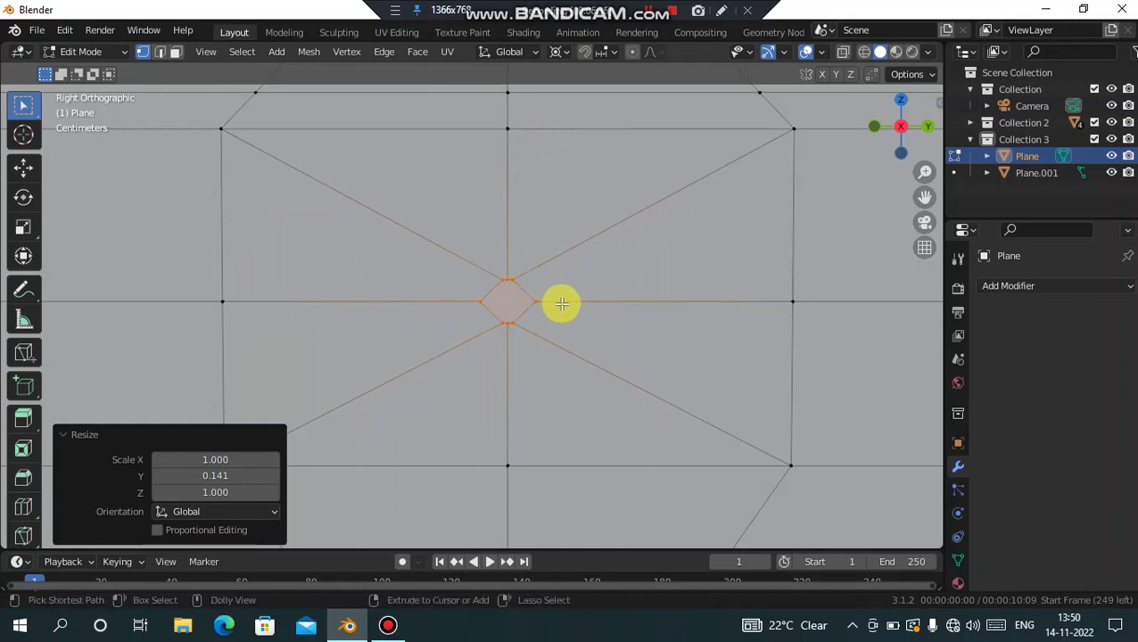
key("ctrl+b")
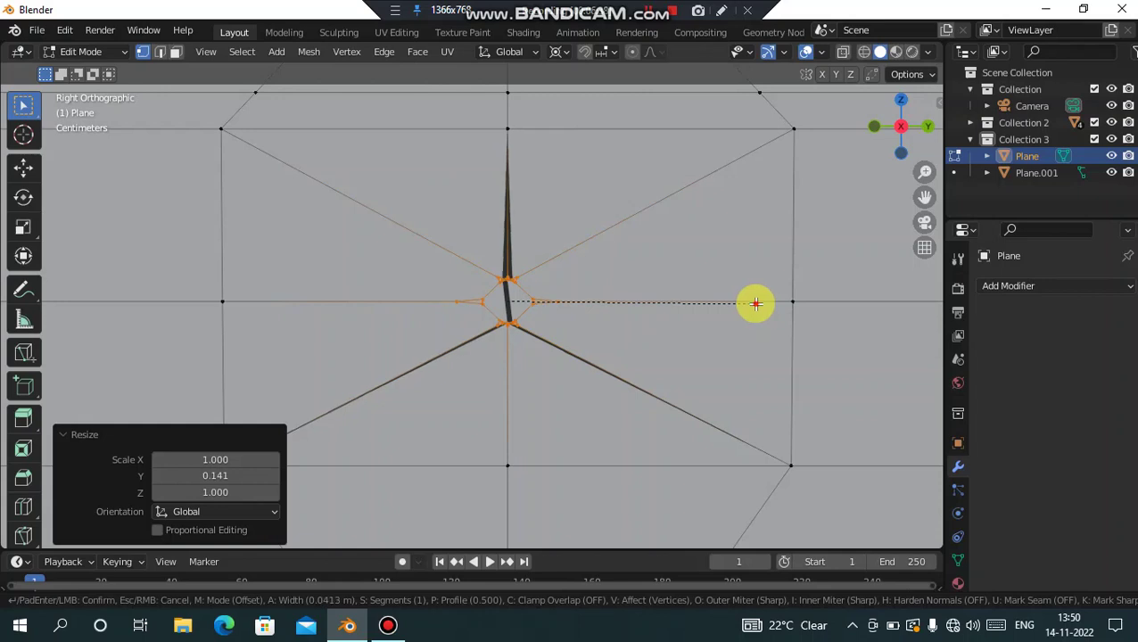
left_click(755, 303)
key("ctrl+z")
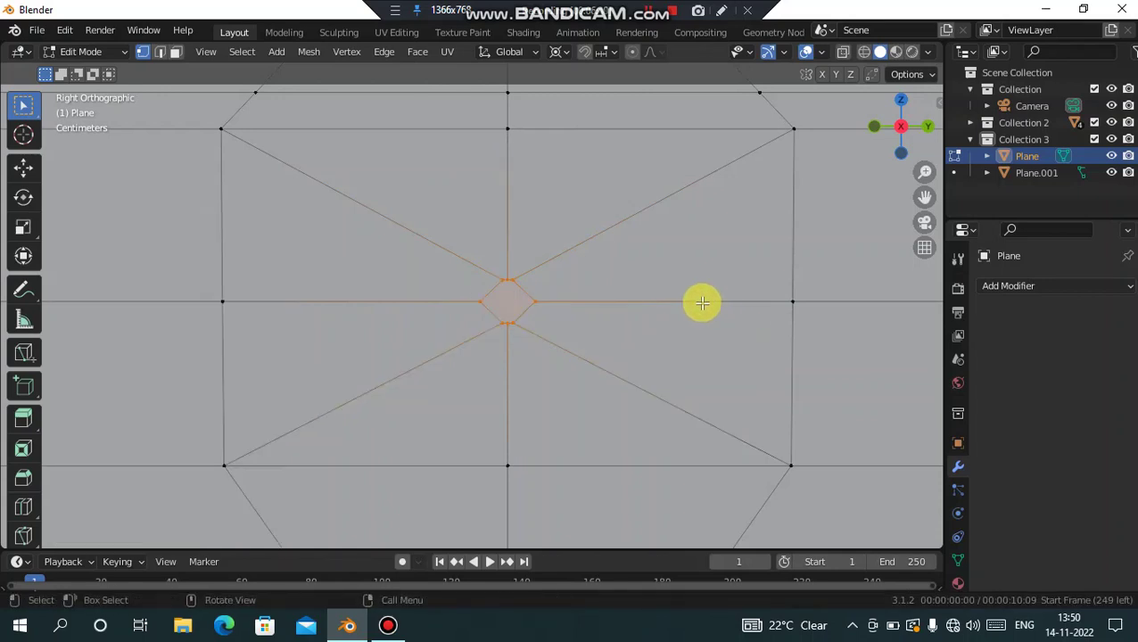
key("s")
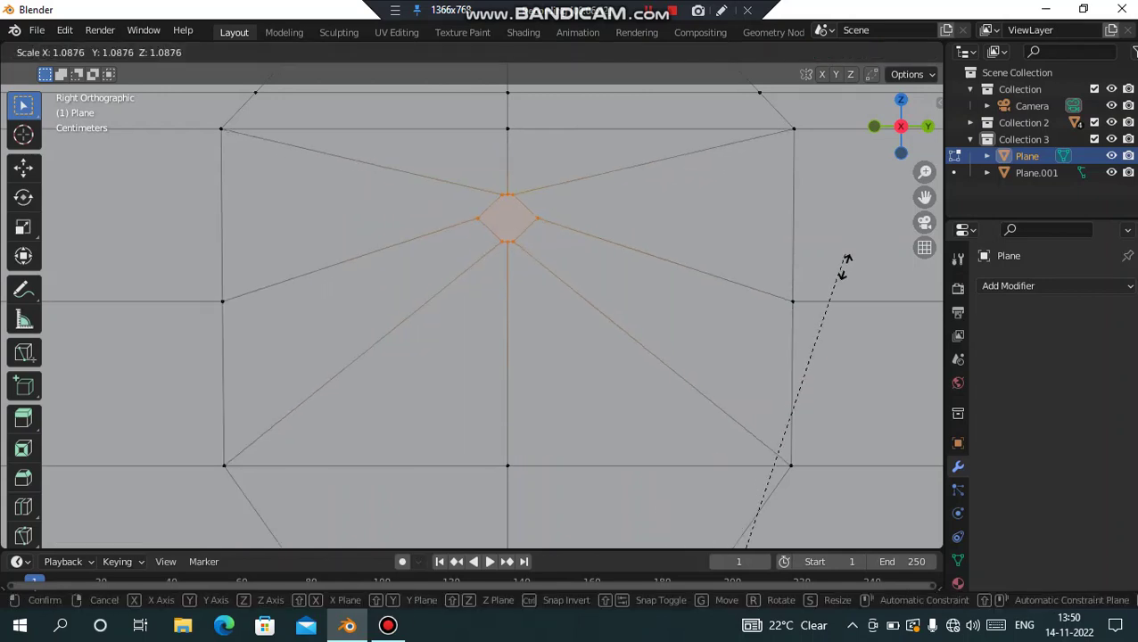
left_click(824, 312)
scroll(599, 292, "down", 3)
scroll(588, 299, "down", 2)
scroll(575, 307, "up", 3)
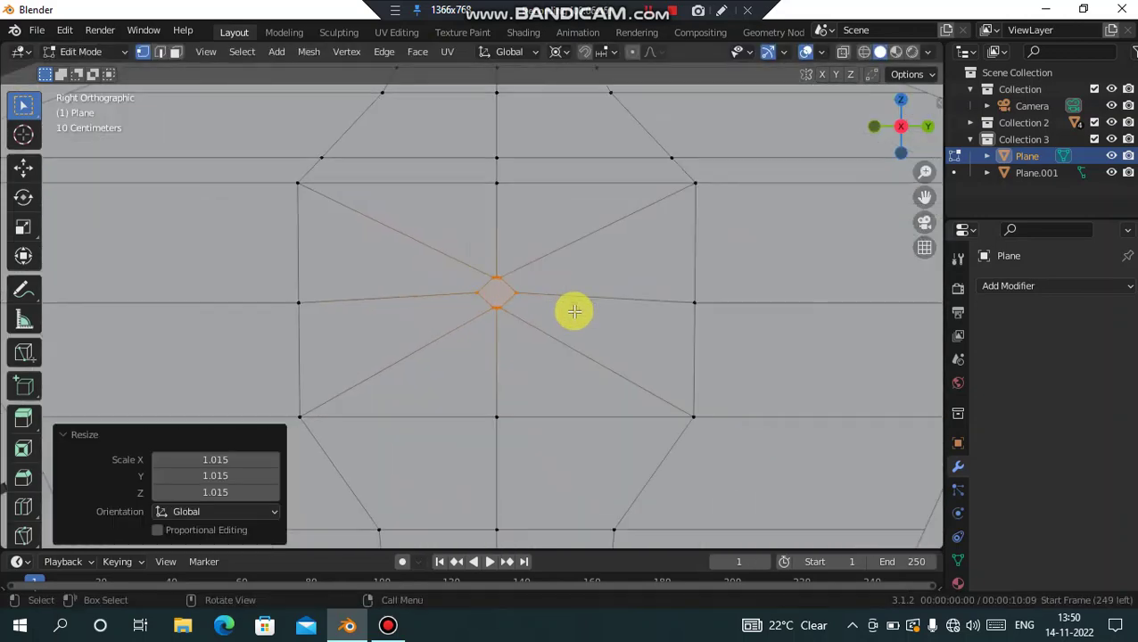
scroll(572, 300, "up", 1)
Undo the diamond edits, then inset the central rectangle's faces by 0.1517 m.
key("ctrl+z")
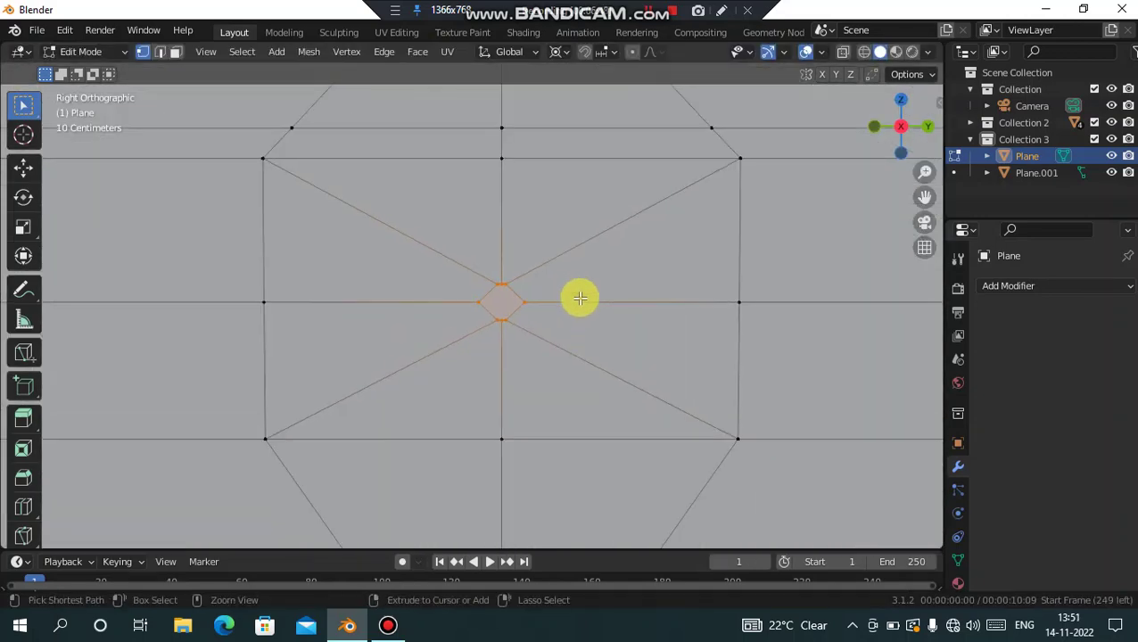
key("ctrl+z")
key("ctrl+z")
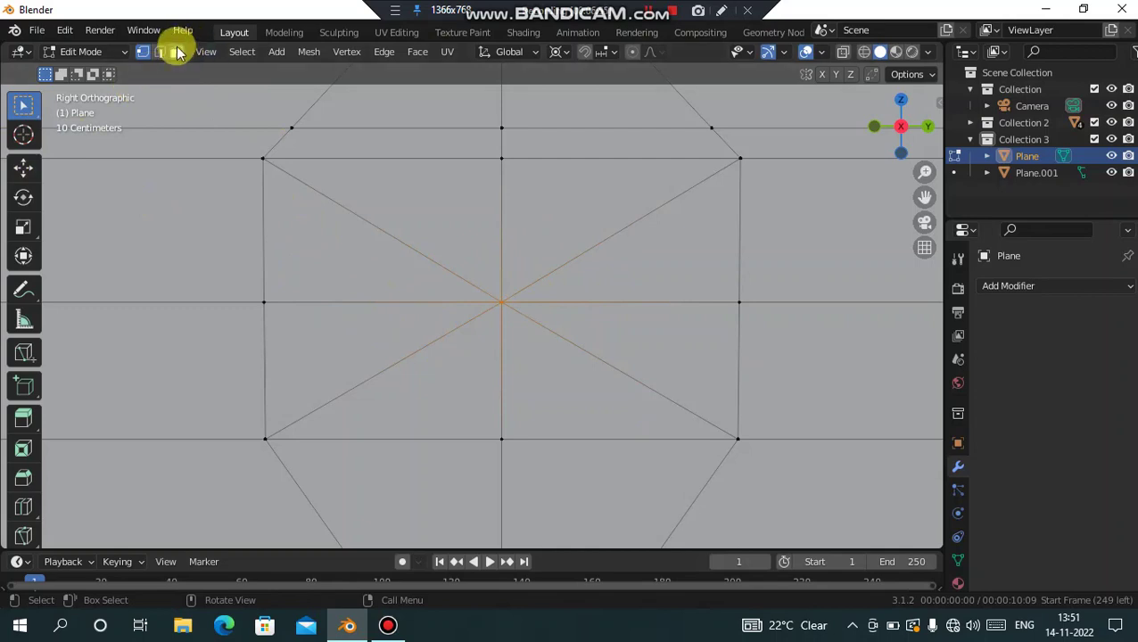
left_click(176, 51)
mouse_move(362, 197)
left_mouse_down()
mouse_move(629, 390)
mouse_move(660, 385)
left_mouse_up()
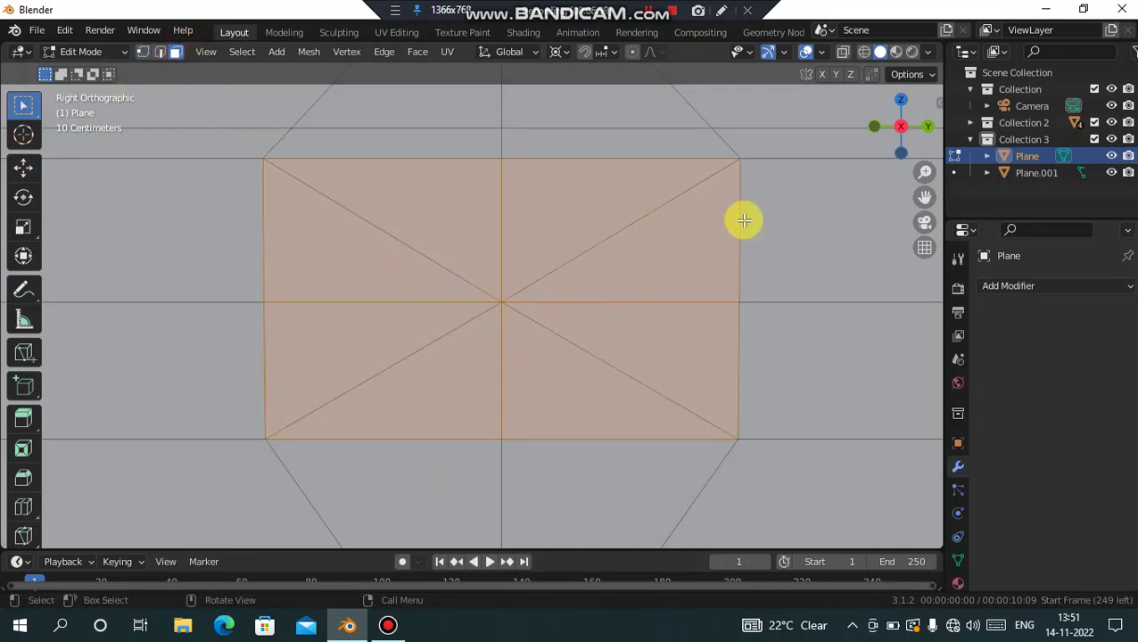
key("i")
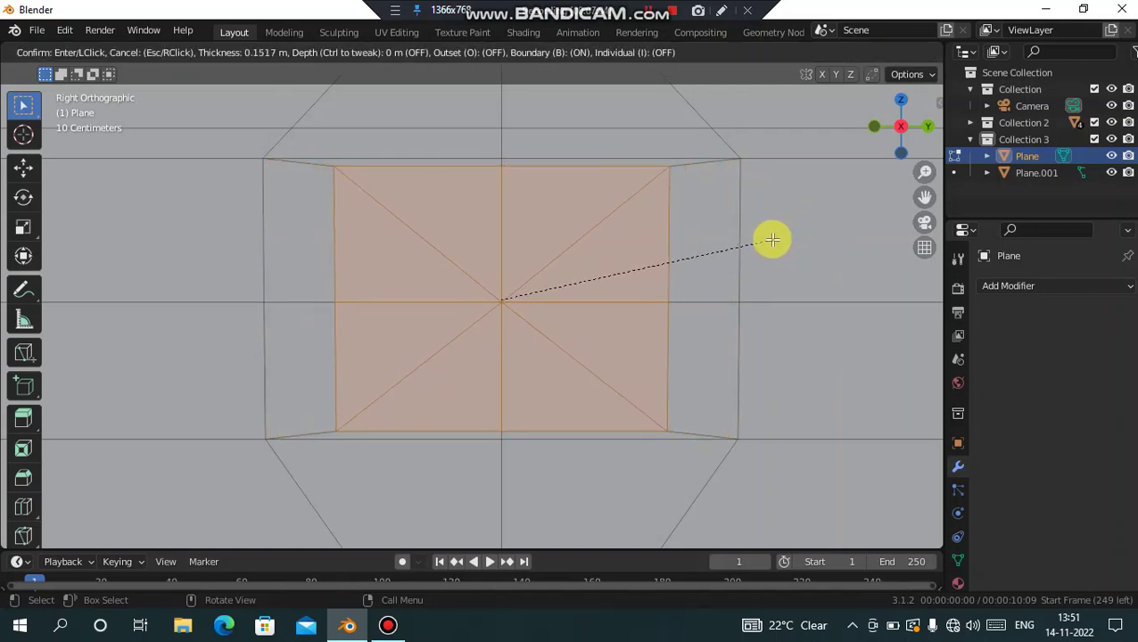
left_click(772, 239)
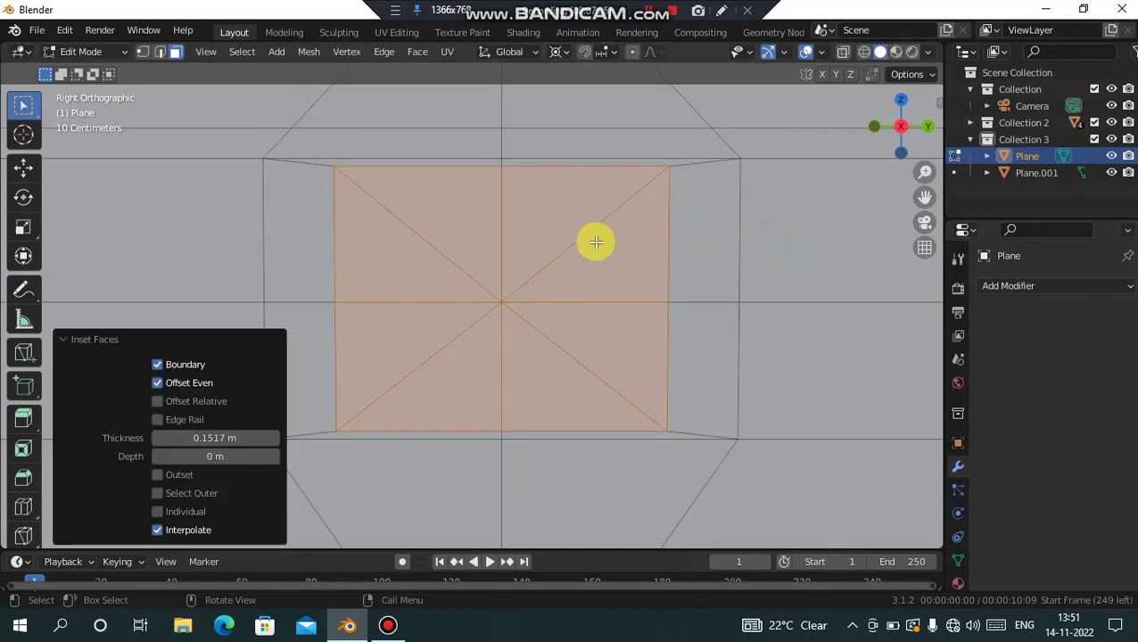
Reshape the inset central faces with LoopTools Circle and view them in perspective.
right_click(532, 240)
mouse_move(482, 176)
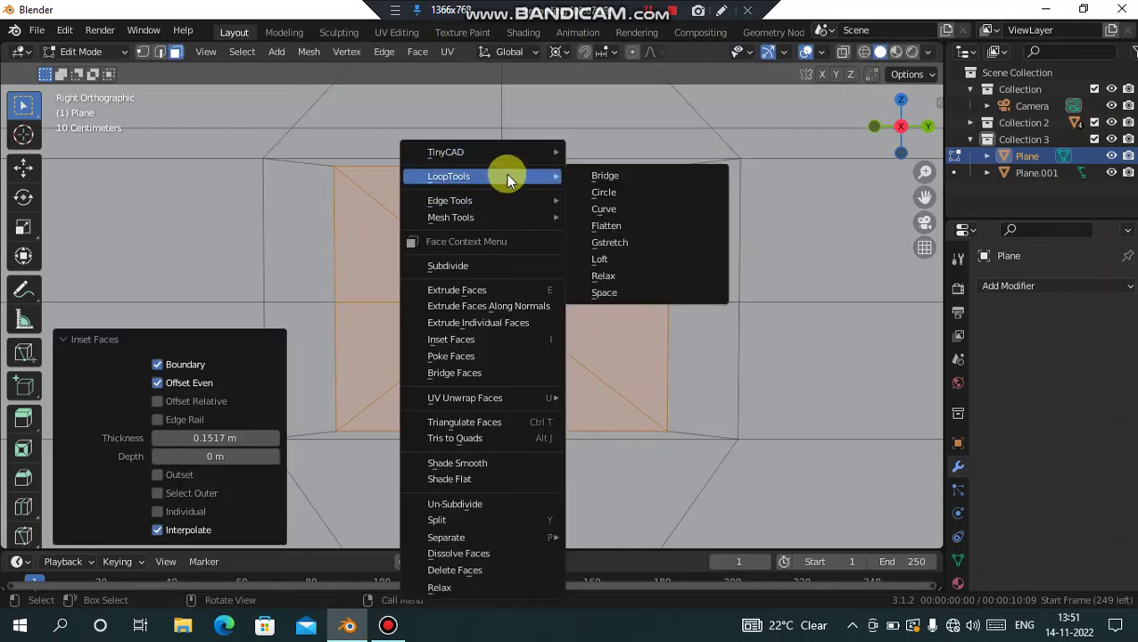
left_click(631, 188)
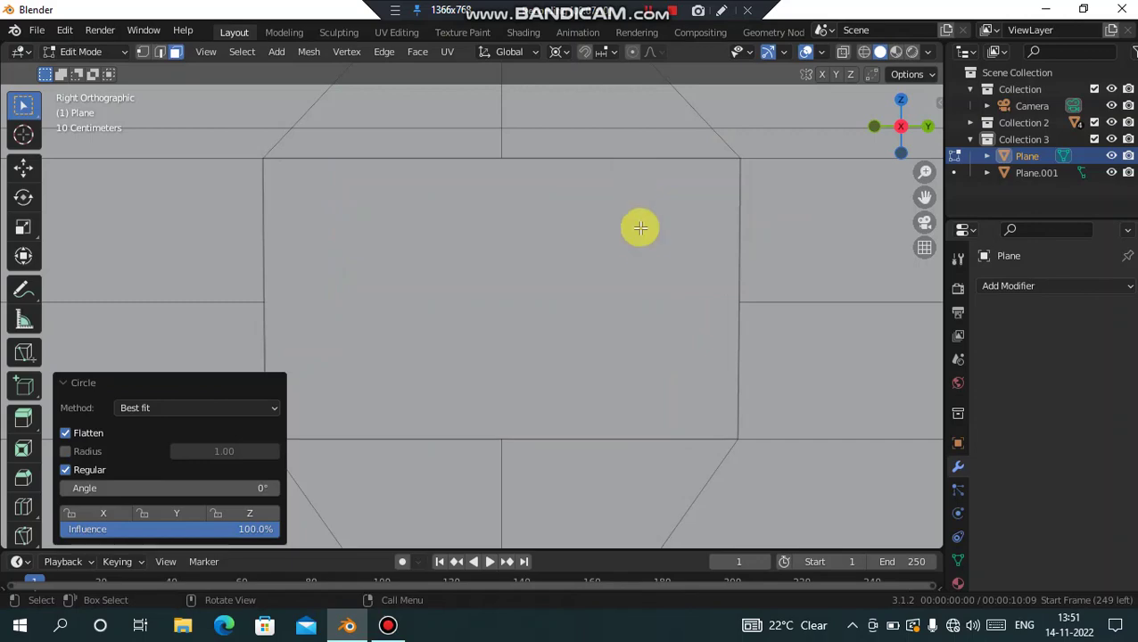
scroll(635, 231, "down", 2)
scroll(632, 244, "down", 3)
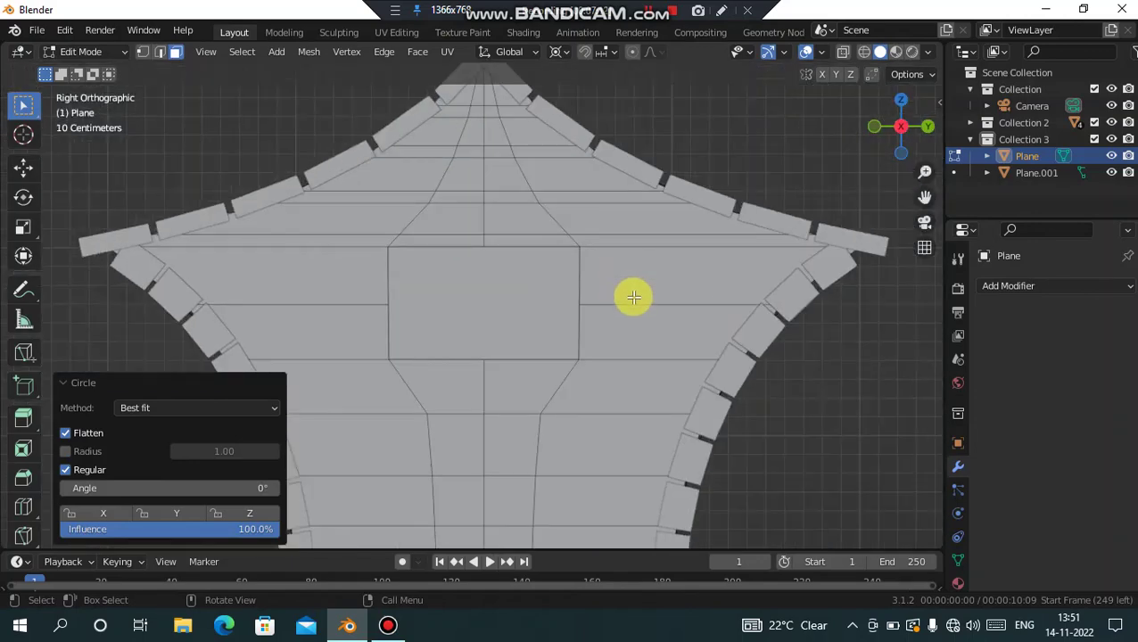
mouse_move(543, 304)
middle_mouse_down()
mouse_move(459, 317)
mouse_move(564, 318)
mouse_move(635, 292)
mouse_move(594, 279)
mouse_move(524, 313)
mouse_move(703, 302)
mouse_move(758, 279)
mouse_move(841, 272)
mouse_move(526, 300)
mouse_move(581, 291)
mouse_move(568, 277)
mouse_move(279, 277)
mouse_move(306, 287)
mouse_move(297, 299)
mouse_move(317, 279)
mouse_move(308, 289)
mouse_move(506, 246)
middle_mouse_up()
scroll(518, 257, "down", 5)
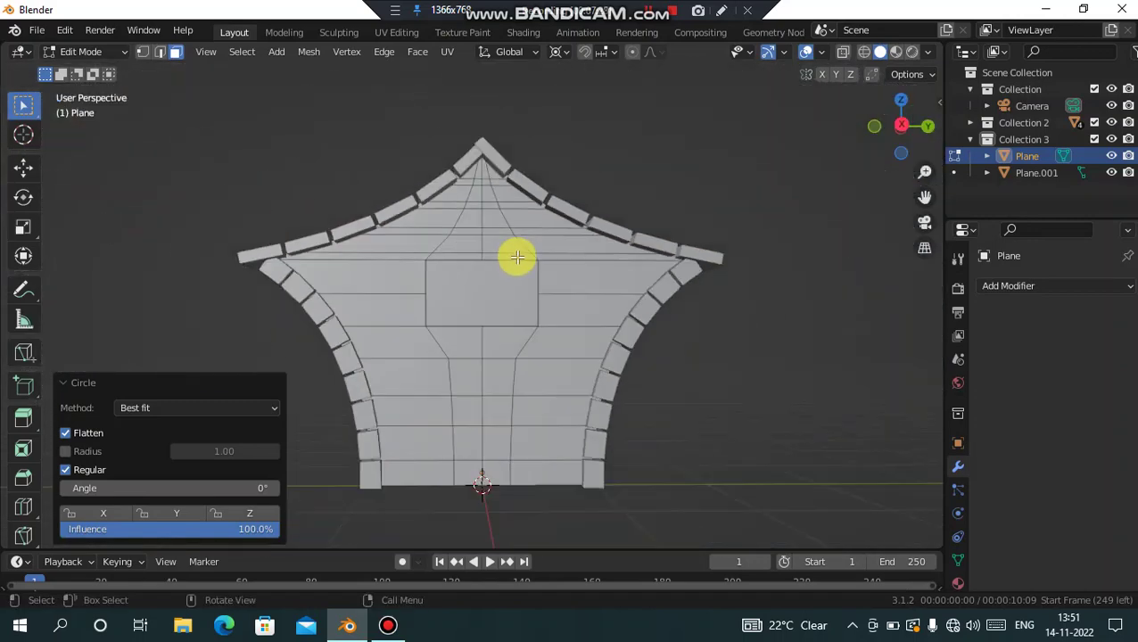
scroll(524, 272, "up", 5)
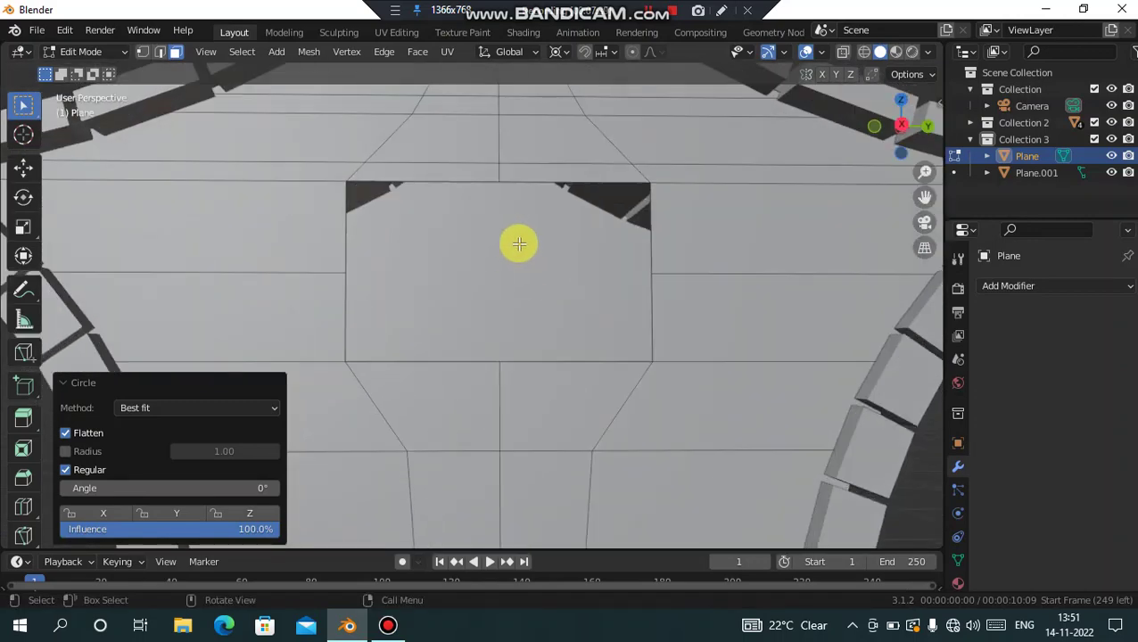
mouse_move(513, 233)
middle_mouse_down()
mouse_move(498, 323)
mouse_move(498, 279)
middle_mouse_up()
scroll(517, 288, "down", 5)
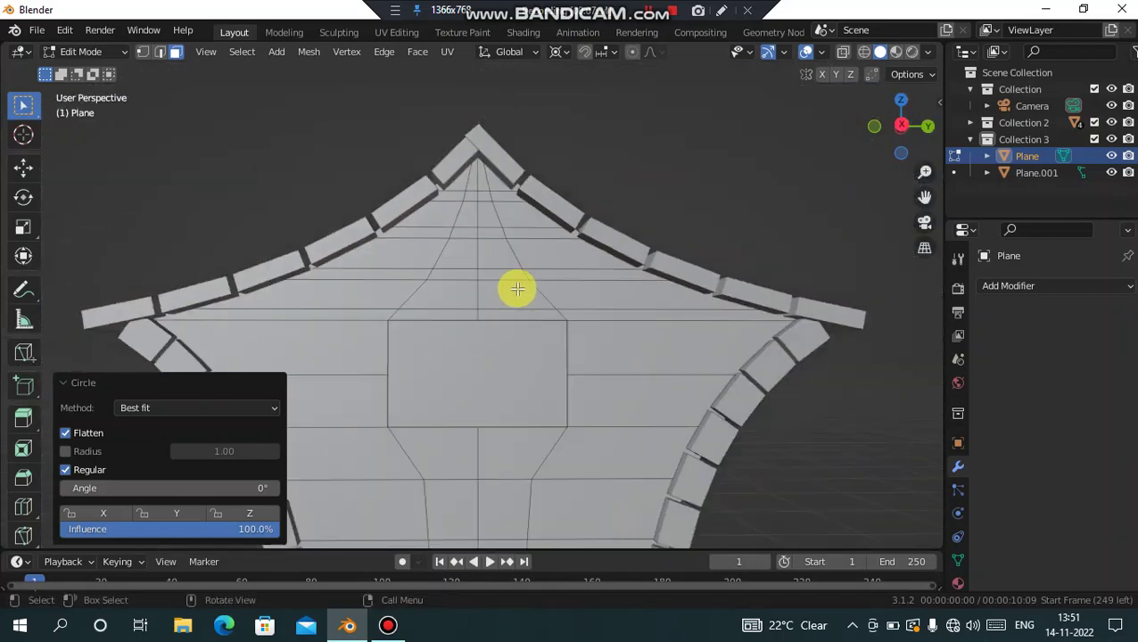
scroll(511, 400, "up", 2)
mouse_move(530, 384)
middle_mouse_down()
mouse_move(528, 236)
mouse_move(539, 213)
mouse_move(541, 222)
middle_mouse_up()
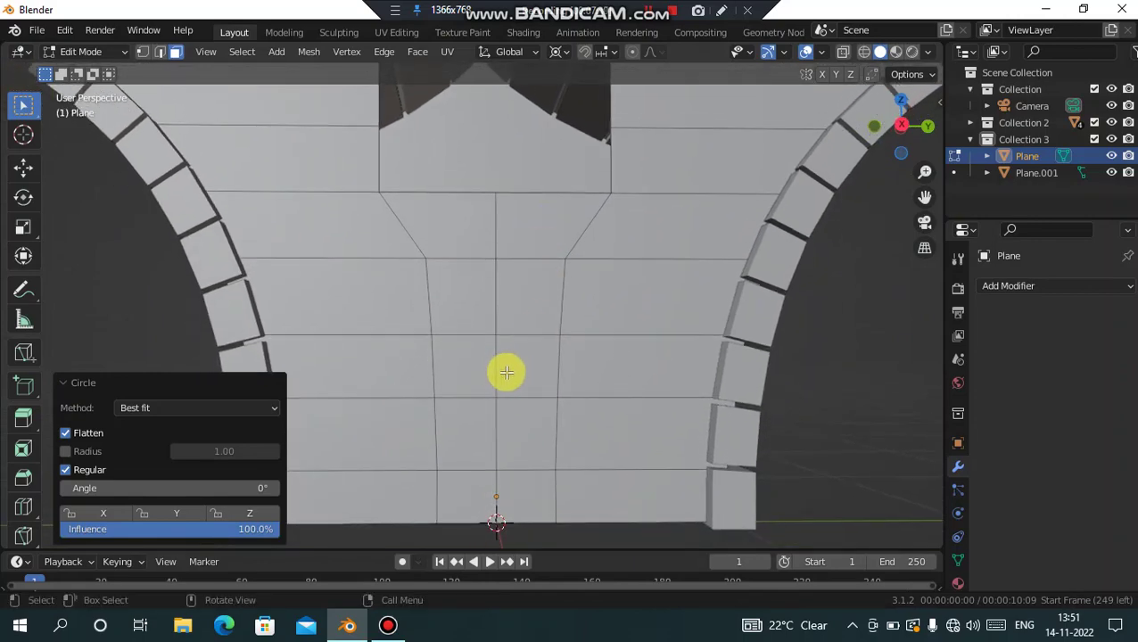
scroll(510, 378, "down", 2)
scroll(515, 351, "down", 3)
scroll(515, 350, "up", 5)
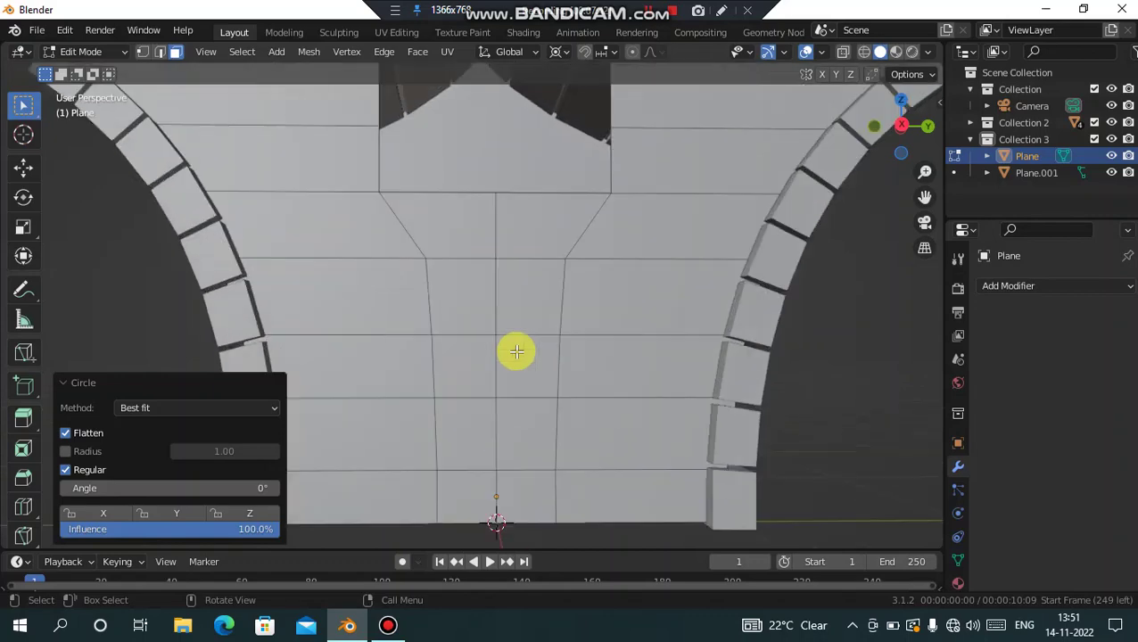
scroll(514, 415, "up", 2)
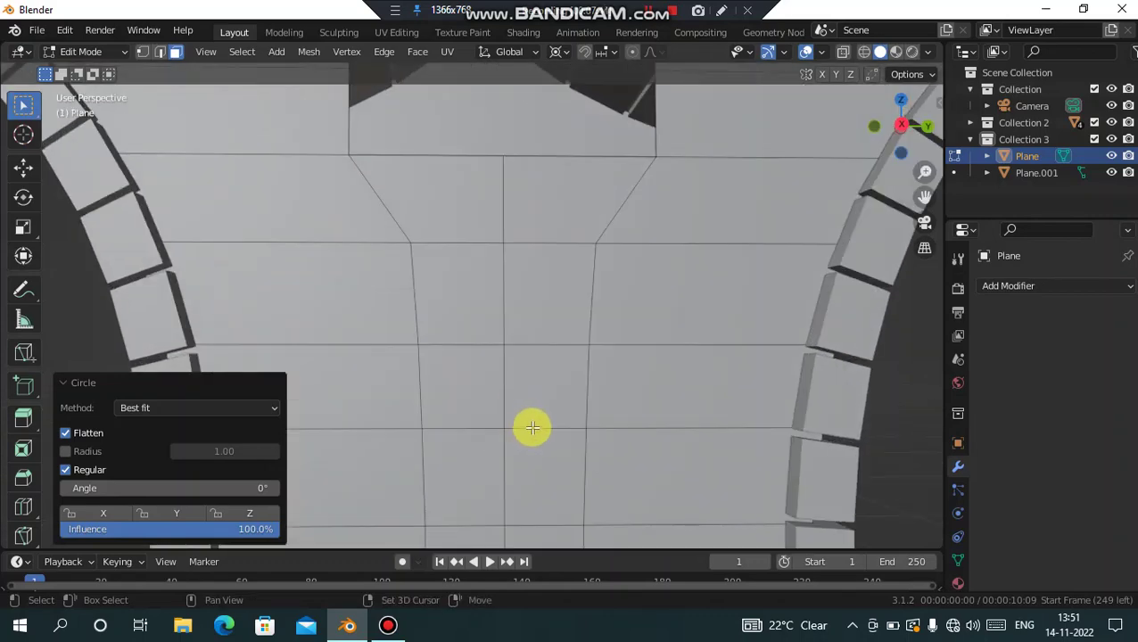
scroll(532, 401, "down", 3, "shift")
scroll(532, 379, "up", 1, "shift")
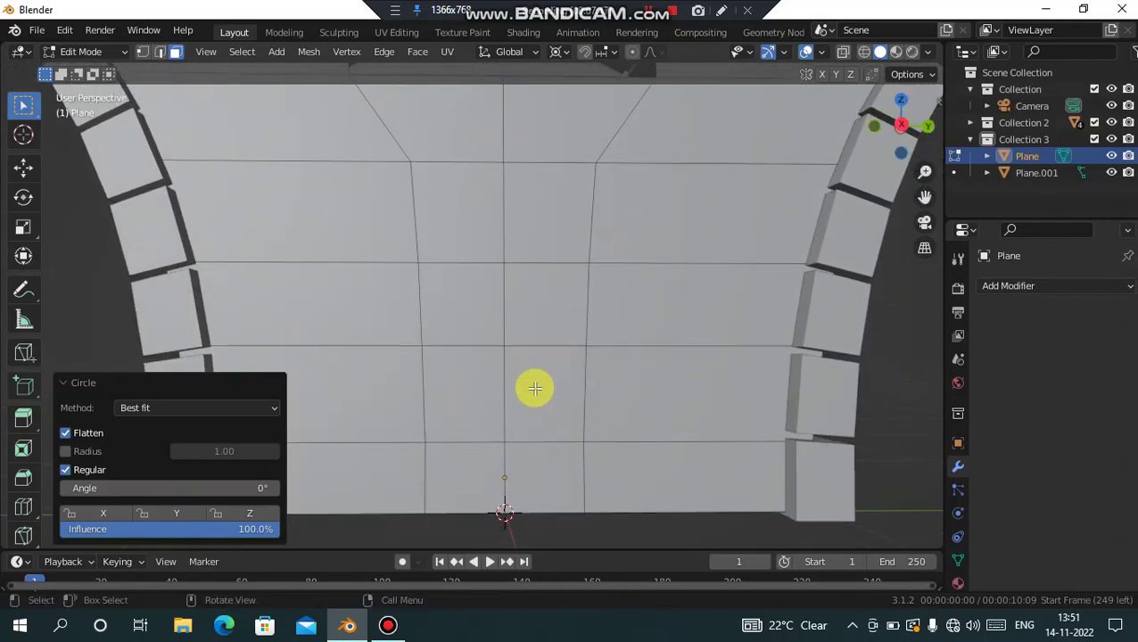
scroll(534, 388, "down", 2)
scroll(535, 381, "down", 2)
scroll(536, 381, "up", 2)
Set the Circle operator's fitting method to Fit inside, after briefly comparing Best fit.
scroll(581, 371, "up", 1)
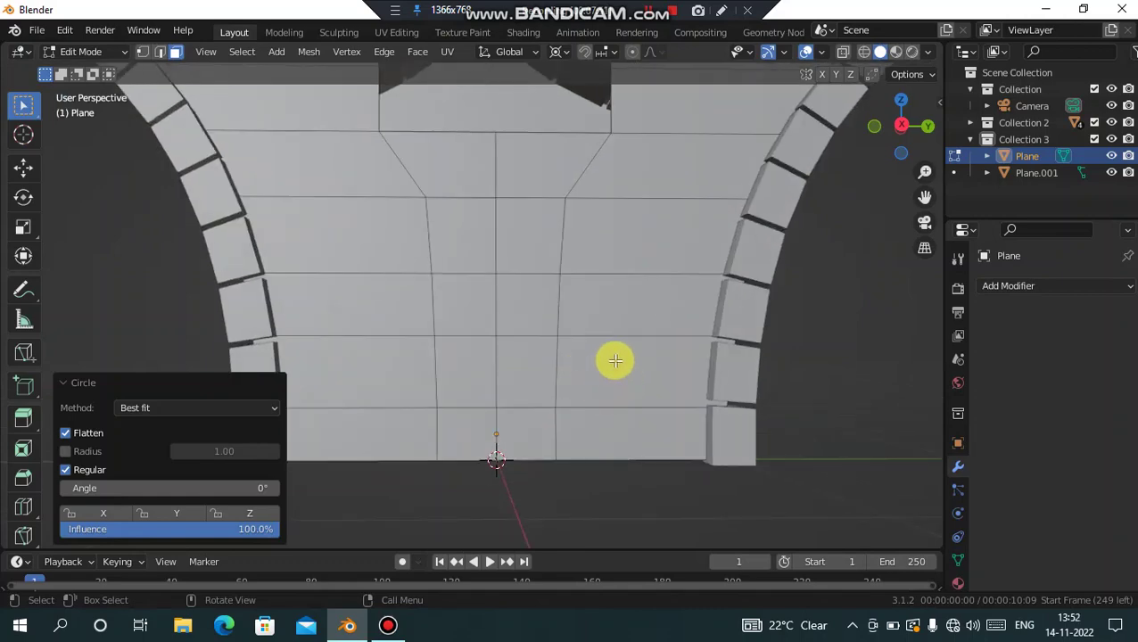
mouse_move(585, 234)
middle_mouse_down()
mouse_move(602, 452)
mouse_move(566, 271)
mouse_move(574, 326)
middle_mouse_up()
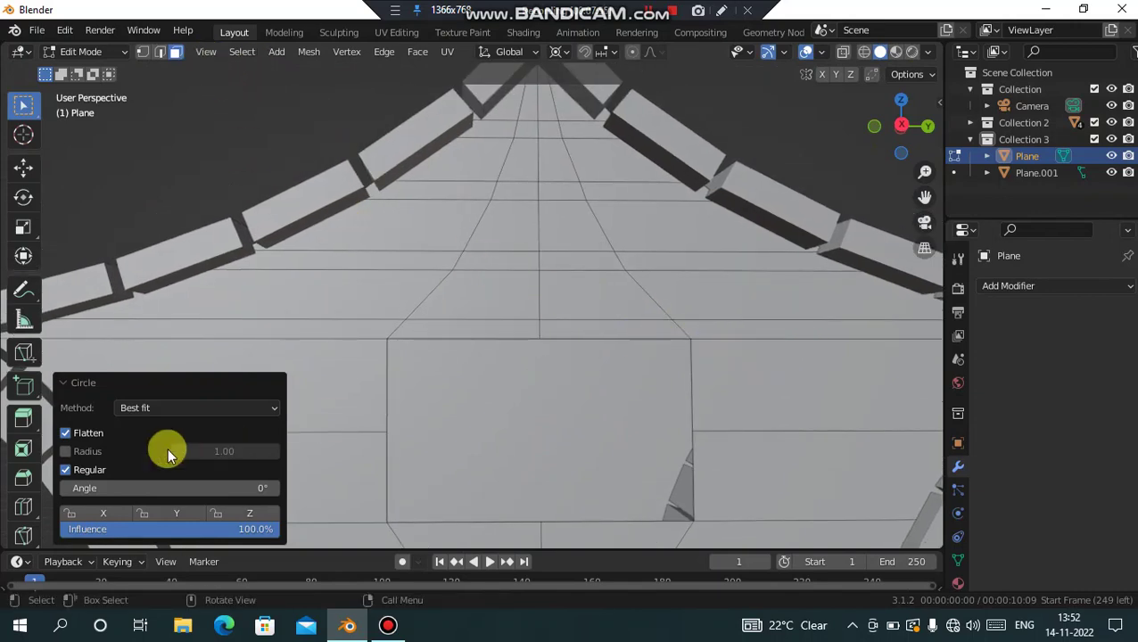
left_click(165, 409)
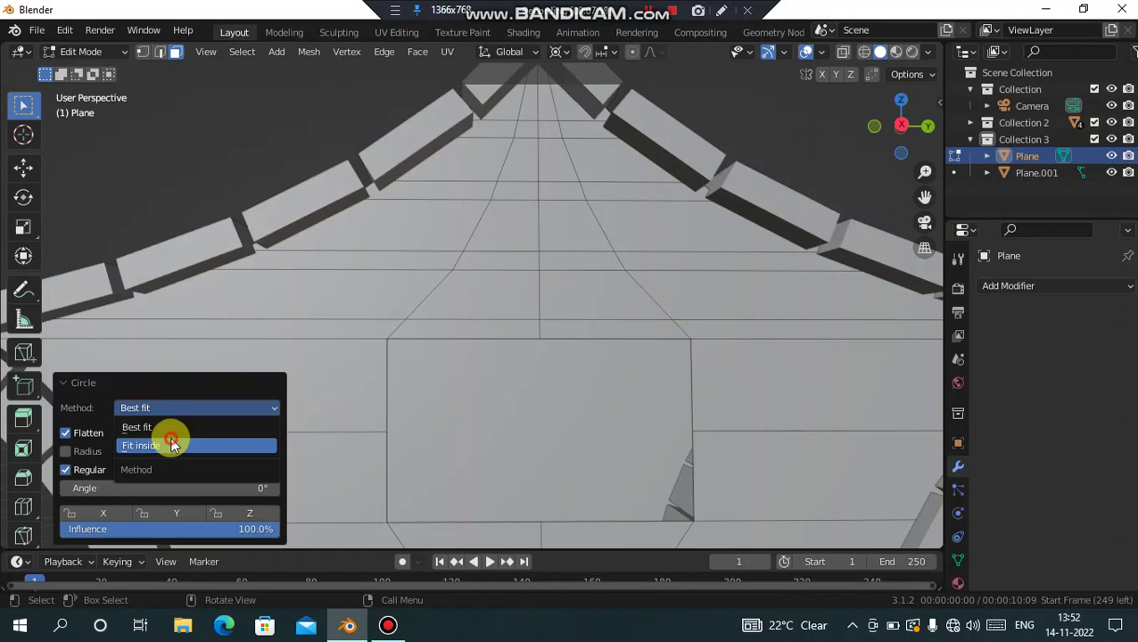
left_click(169, 437)
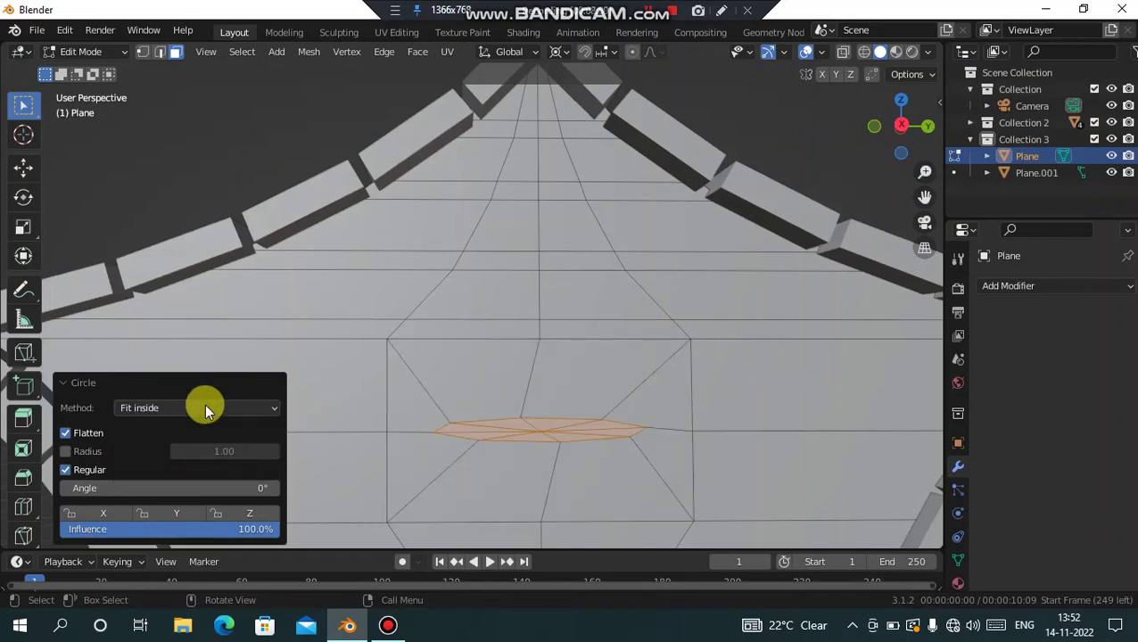
left_click(204, 407)
left_click(188, 431)
left_click(190, 407)
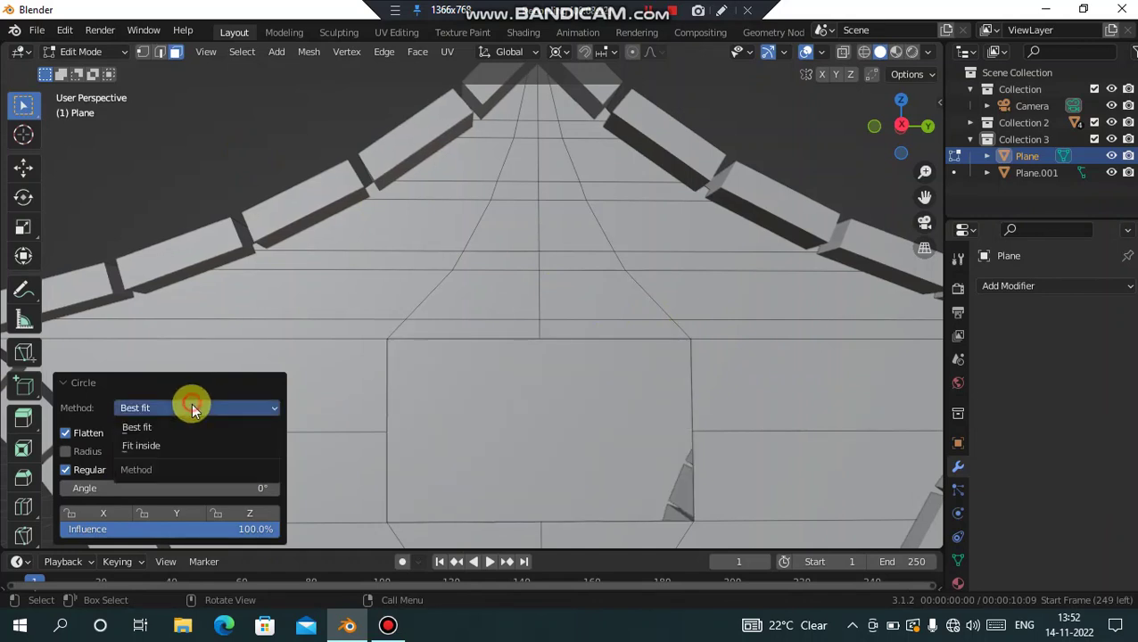
left_click(191, 441)
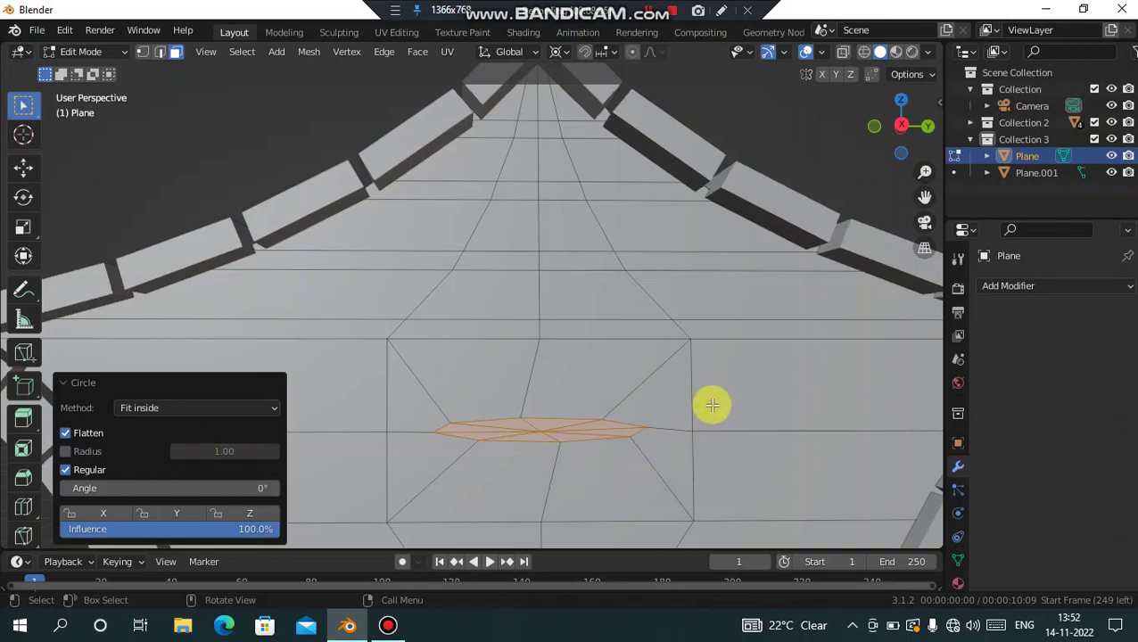
Try squashing the loop to 0.953 along Z, then undo it.
key("s")
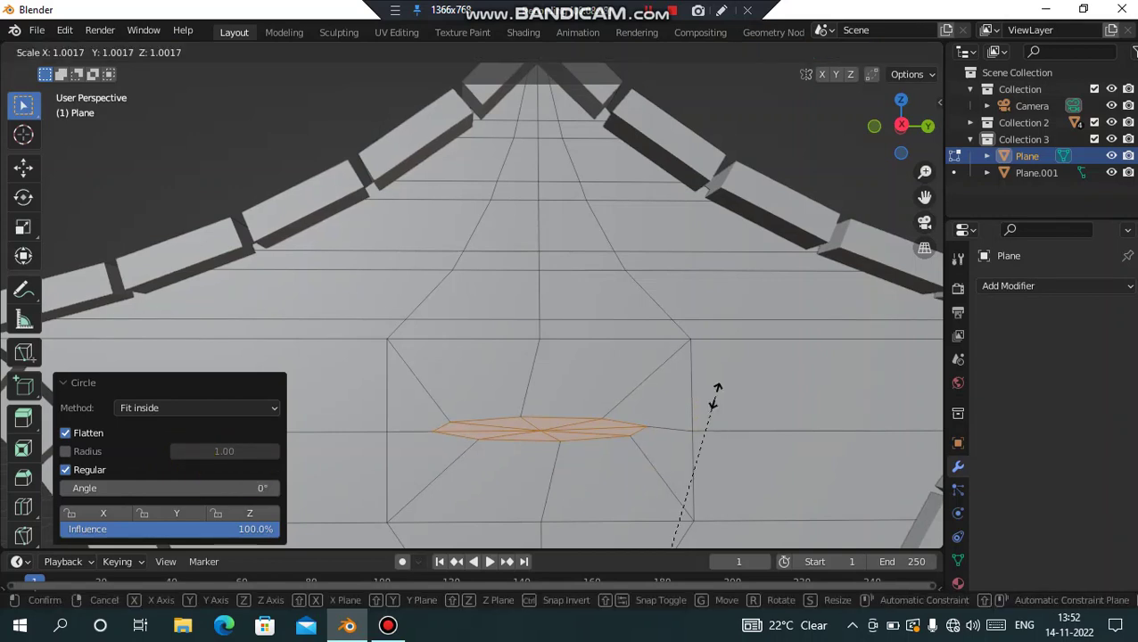
key("z")
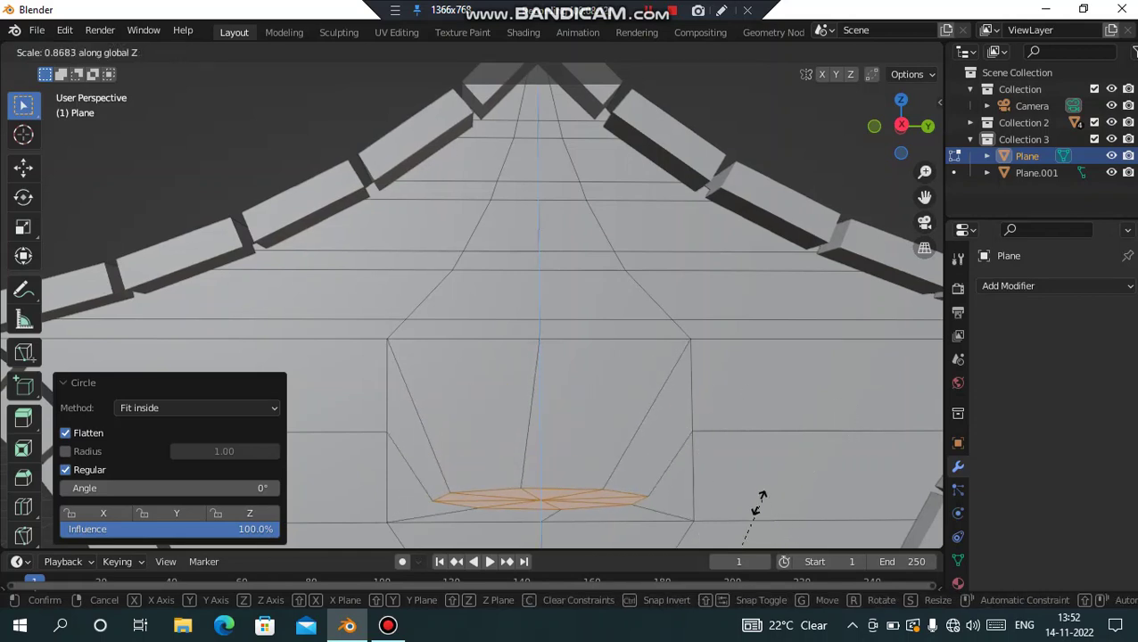
left_click(789, 459)
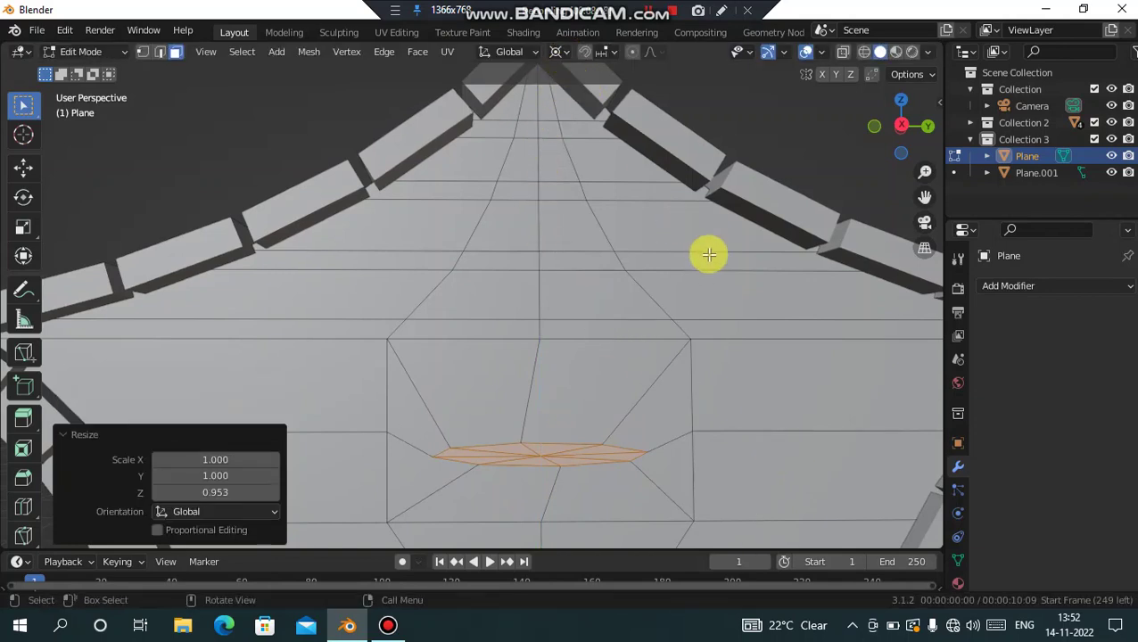
key("ctrl+z")
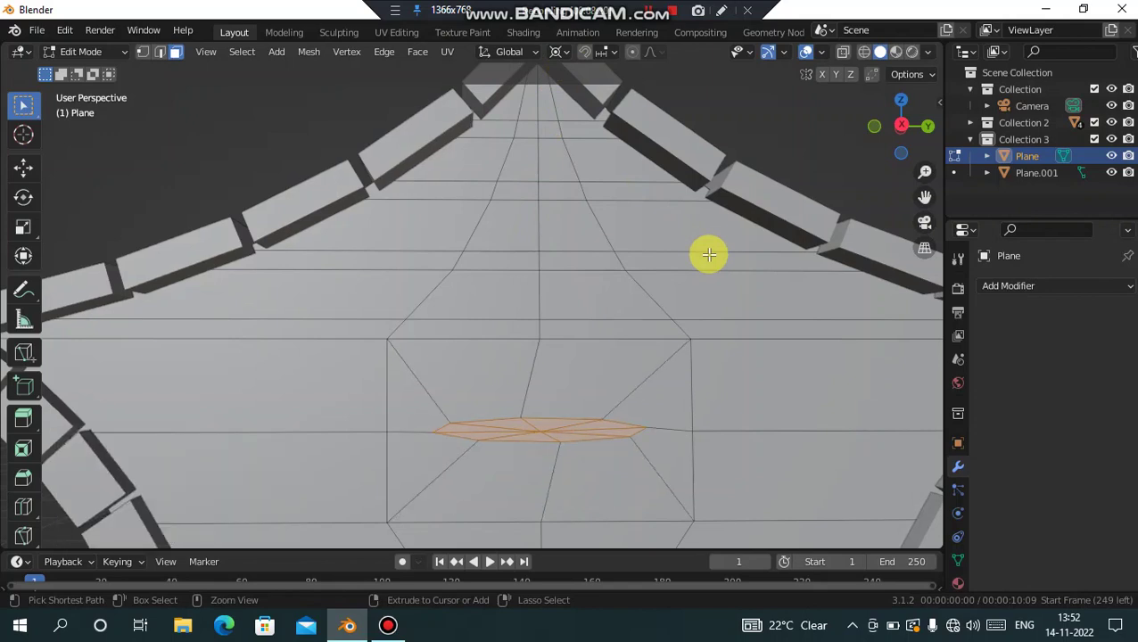
Undo back to the full rectangular faces and change the pivot point setting.
key("ctrl+z")
key("ctrl+z")
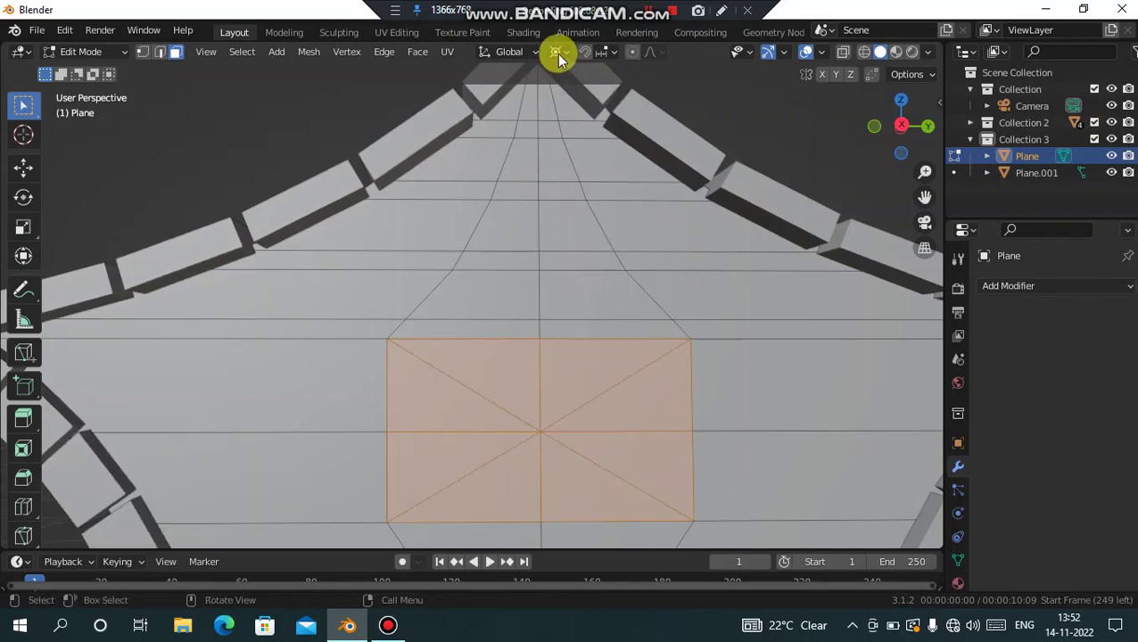
left_click(559, 55)
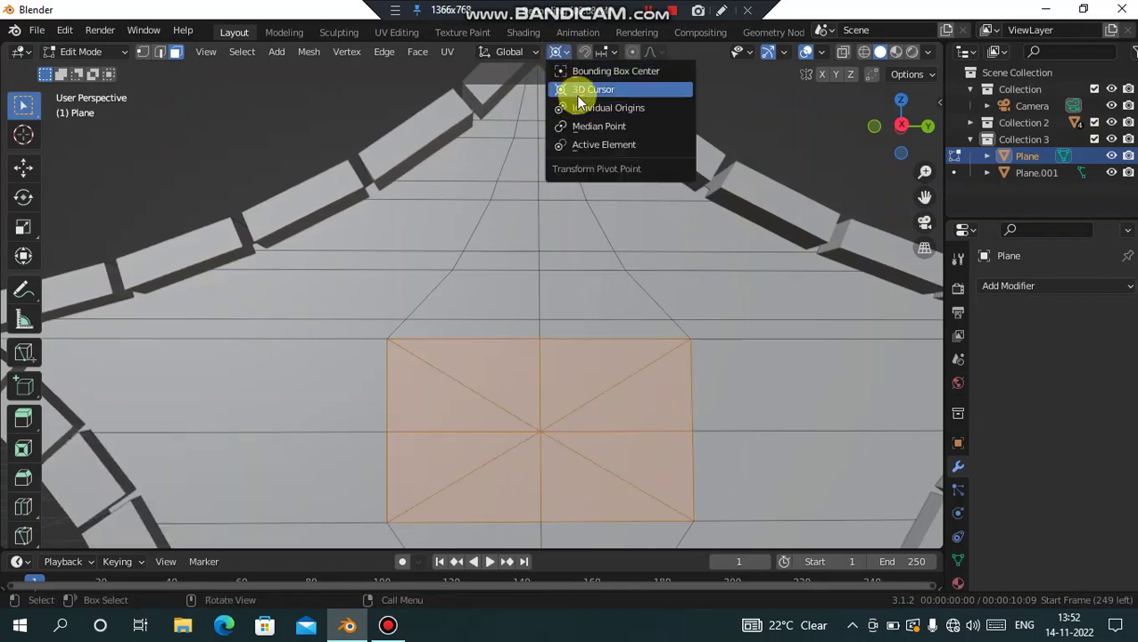
left_click(589, 130)
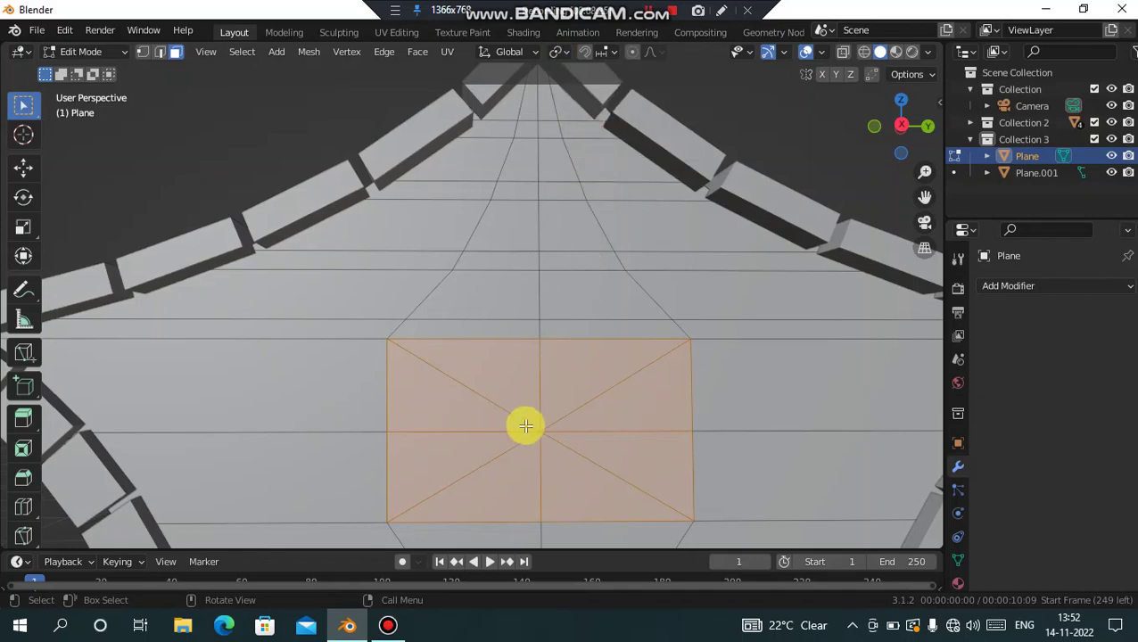
Select the single centre vertex of the middle section in vertex mode.
scroll(526, 425, "up", 2)
mouse_move(535, 417)
middle_mouse_down()
mouse_move(485, 226)
mouse_move(485, 306)
mouse_move(406, 209)
middle_mouse_up()
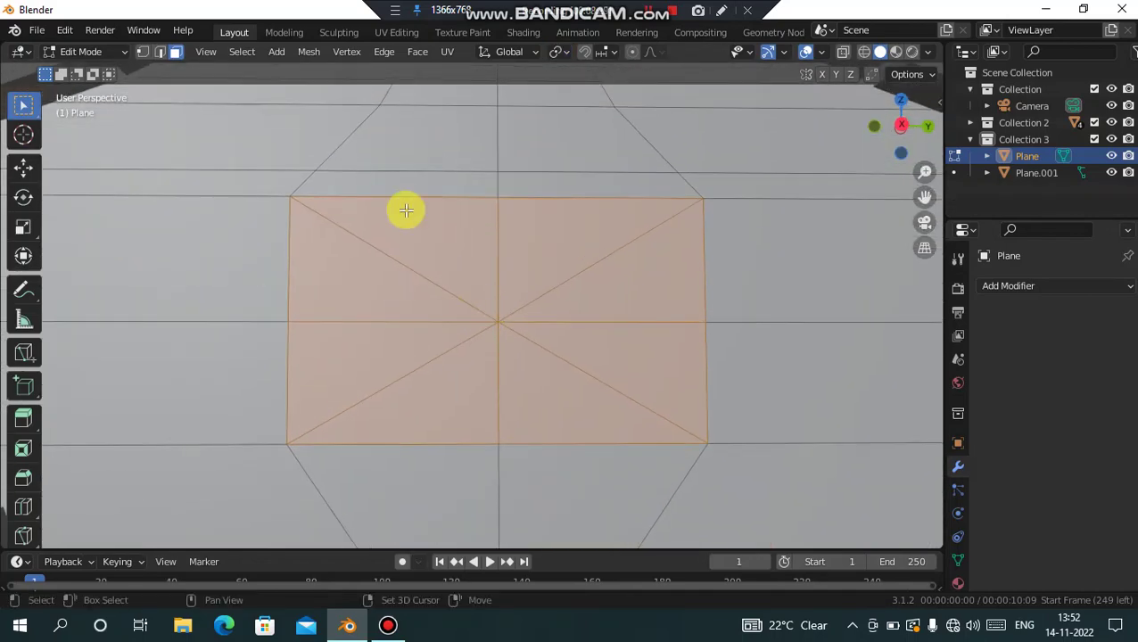
left_click(160, 52)
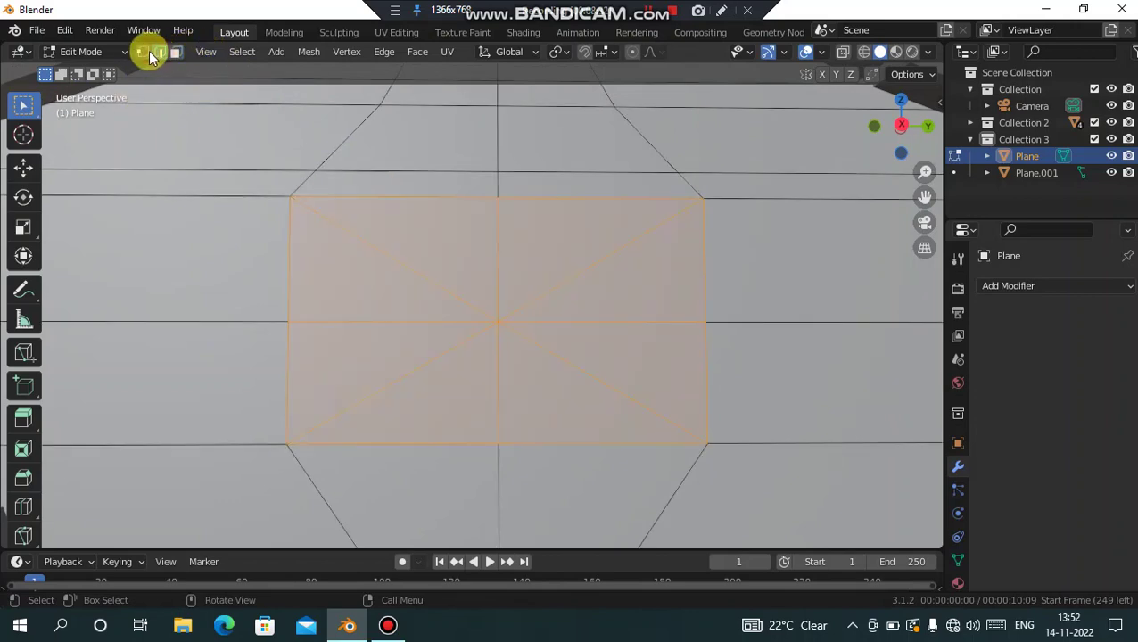
left_click(142, 51, "shift")
mouse_move(470, 314)
left_mouse_down()
mouse_move(538, 333)
mouse_move(559, 325)
left_mouse_up()
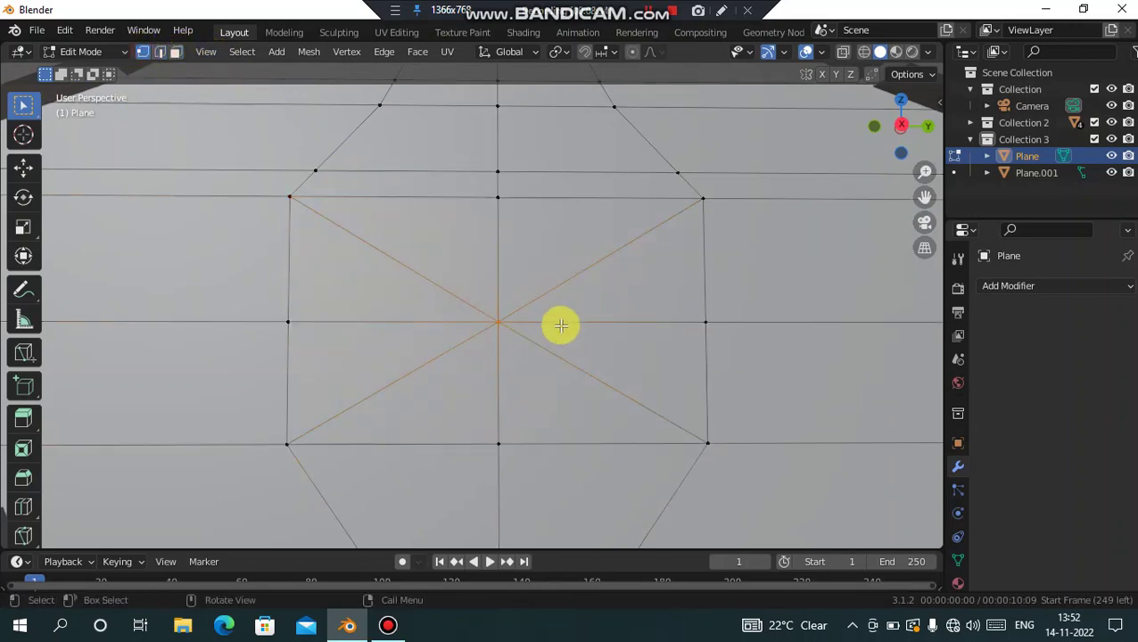
Bevel the centre vertex into an octagon, stretch it 6.614 along Z, then enlarge it 1.168.
key("ctrl+shift+b")
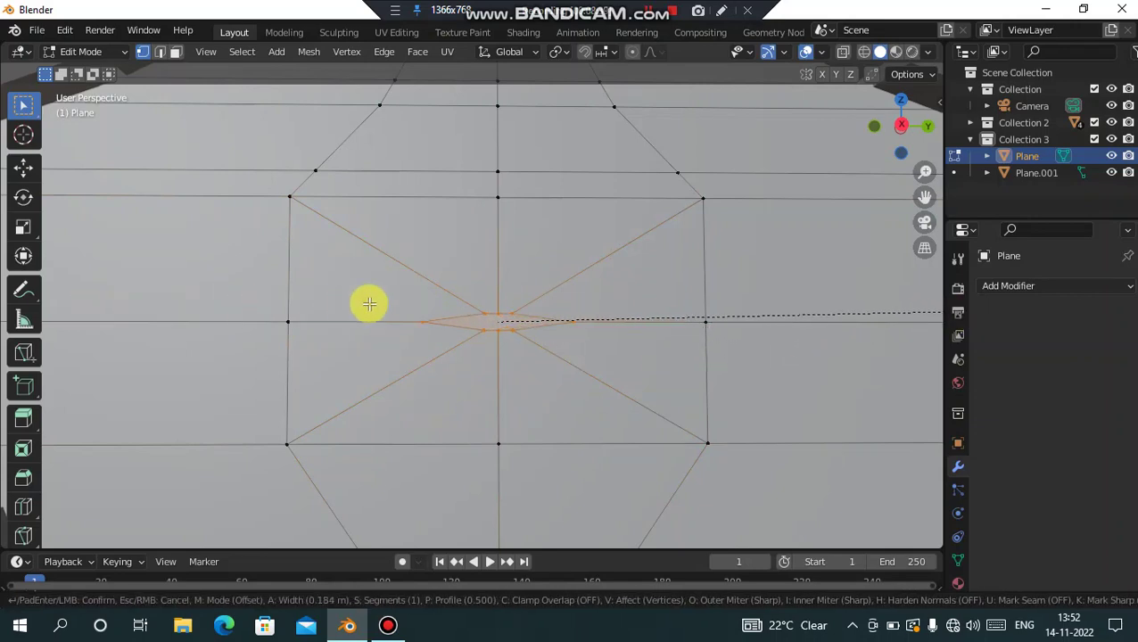
left_click(725, 296)
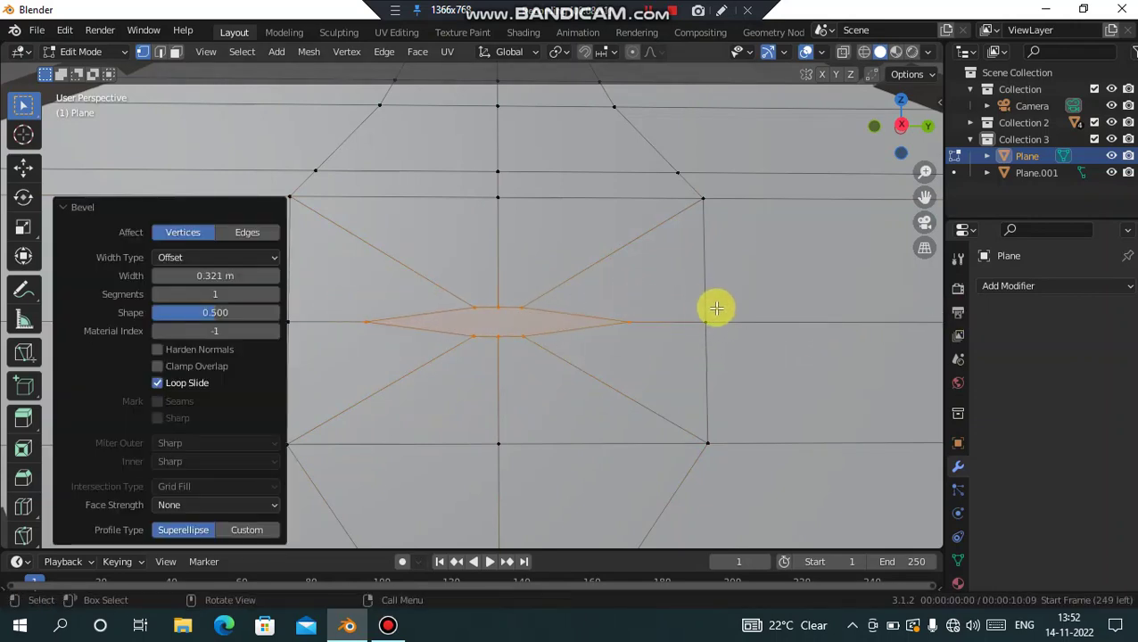
key("s")
key("z")
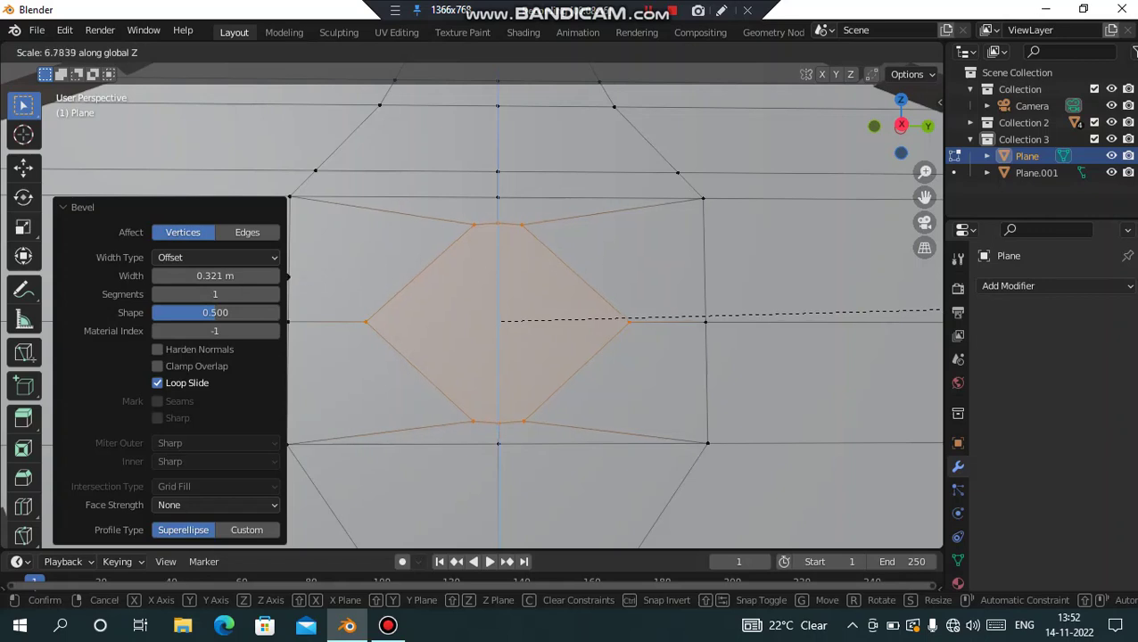
left_click(242, 274)
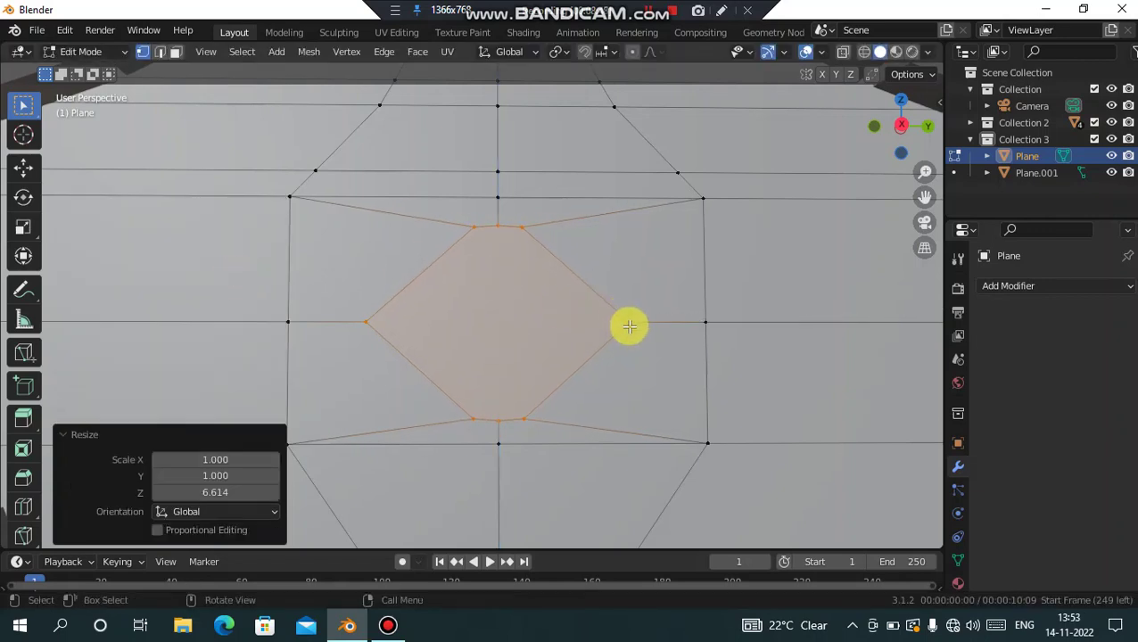
key("s")
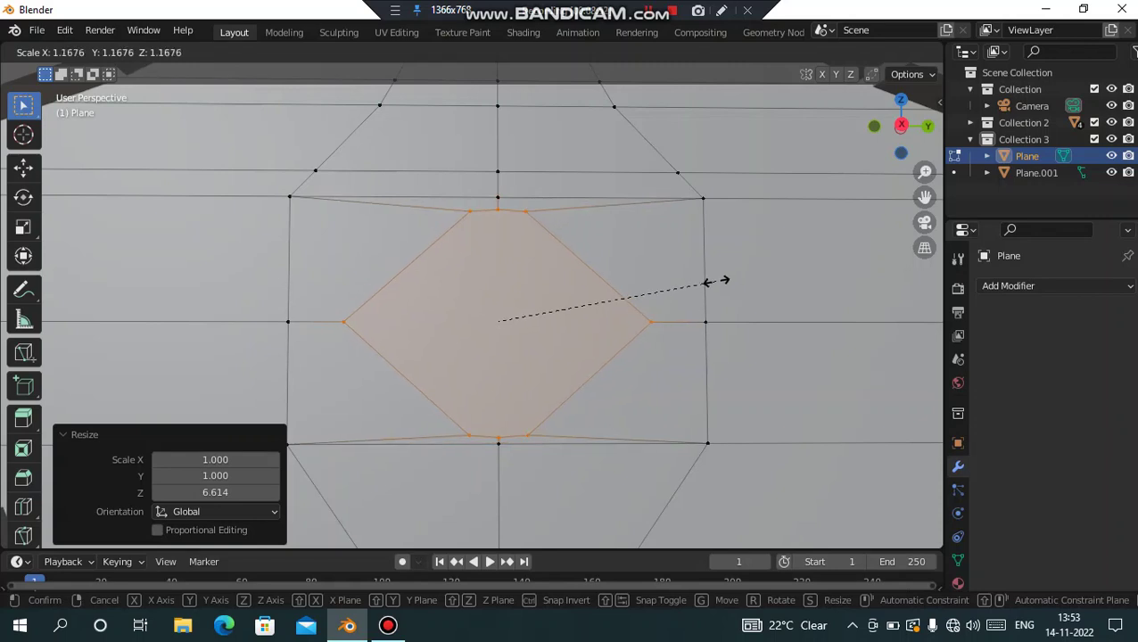
left_click(716, 282)
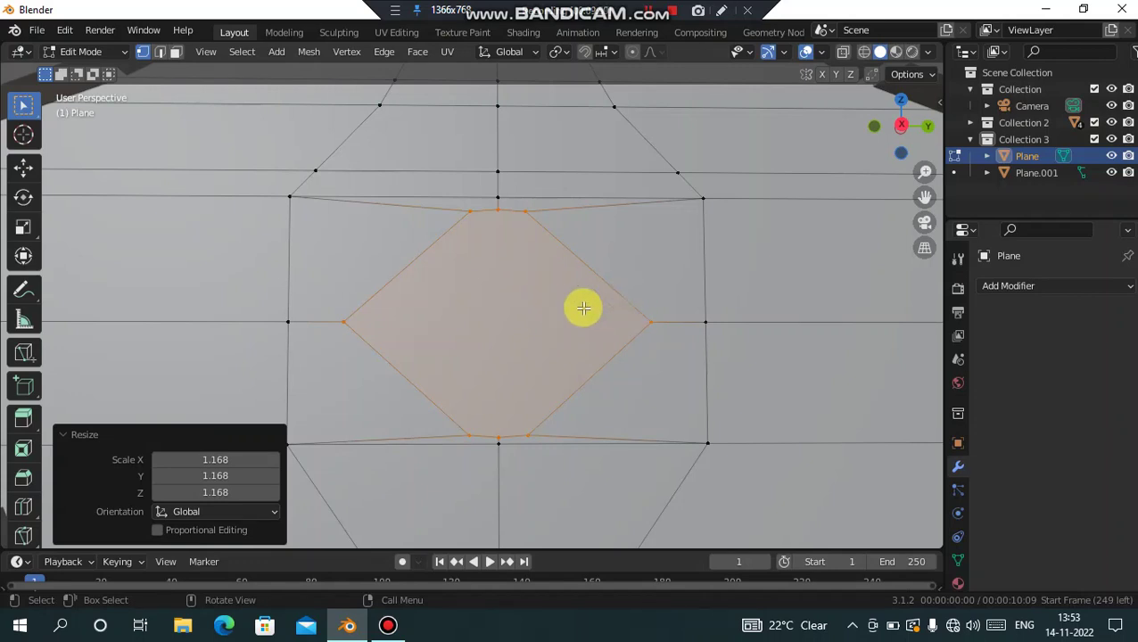
Delete the octagon's vertices, then undo to restore the octagon.
key("x")
left_click(562, 298)
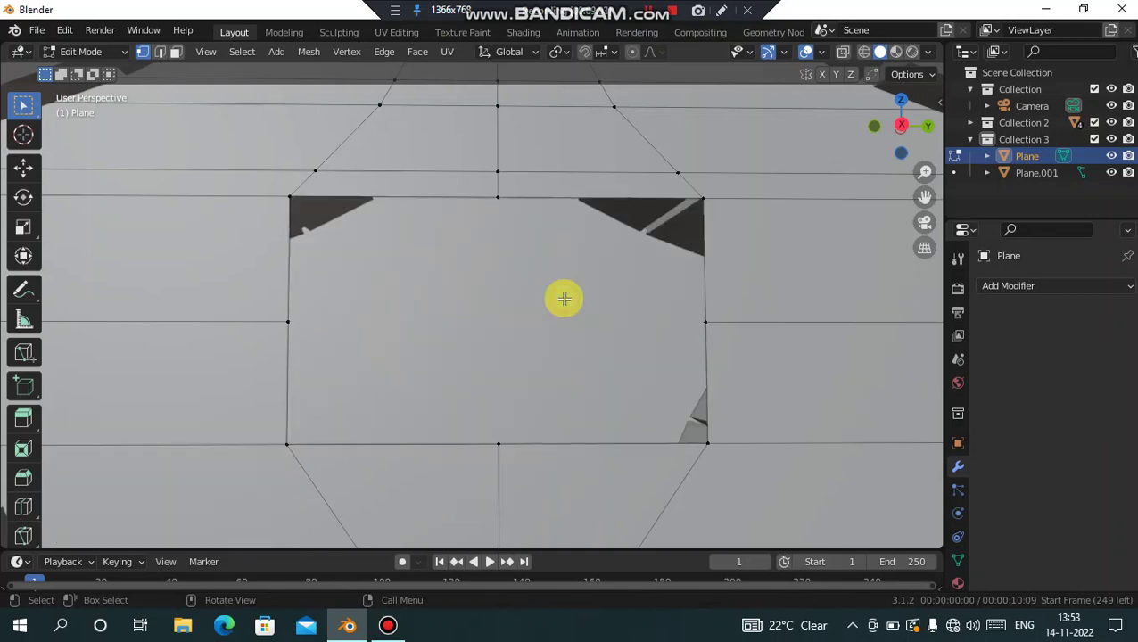
key("ctrl+z")
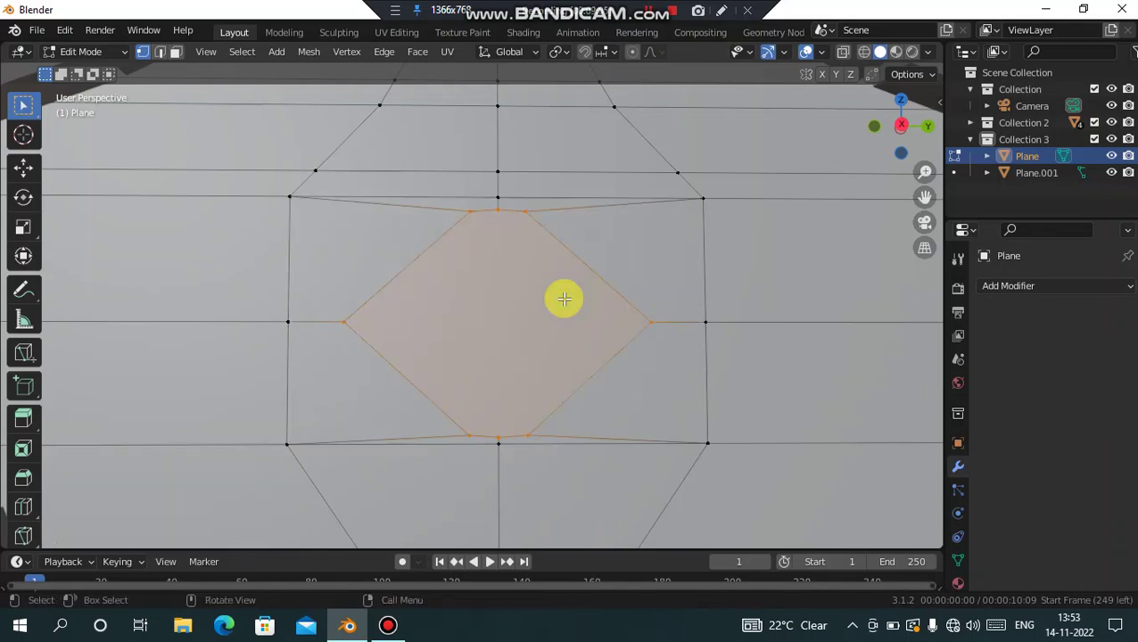
Delete only the octagon's face, leaving an open hole with intact edges.
key("x")
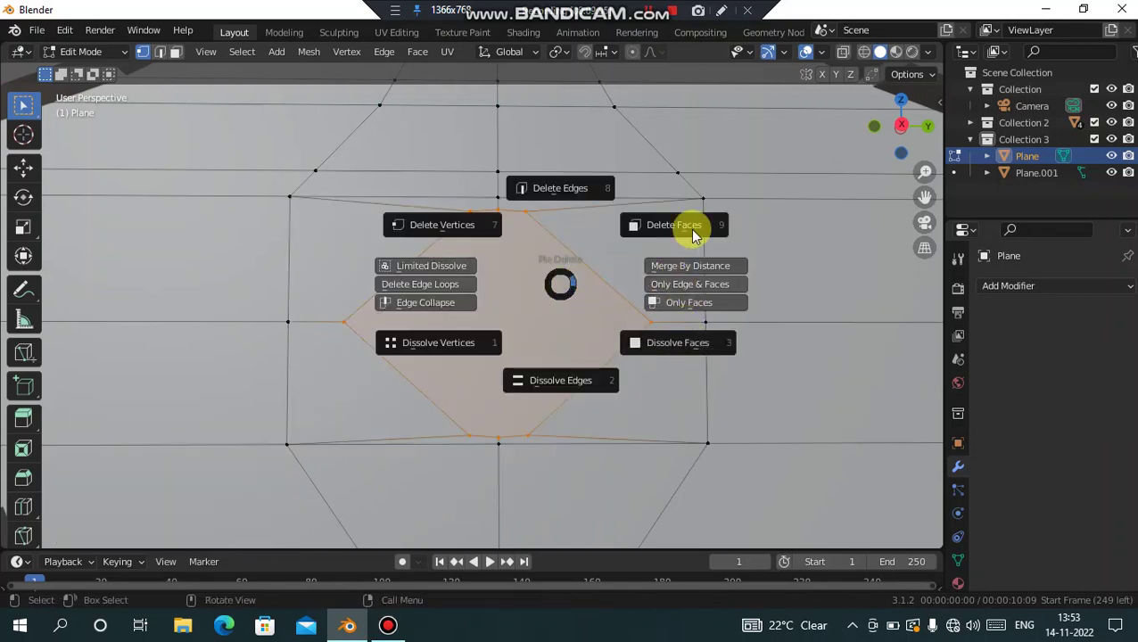
left_click(692, 304)
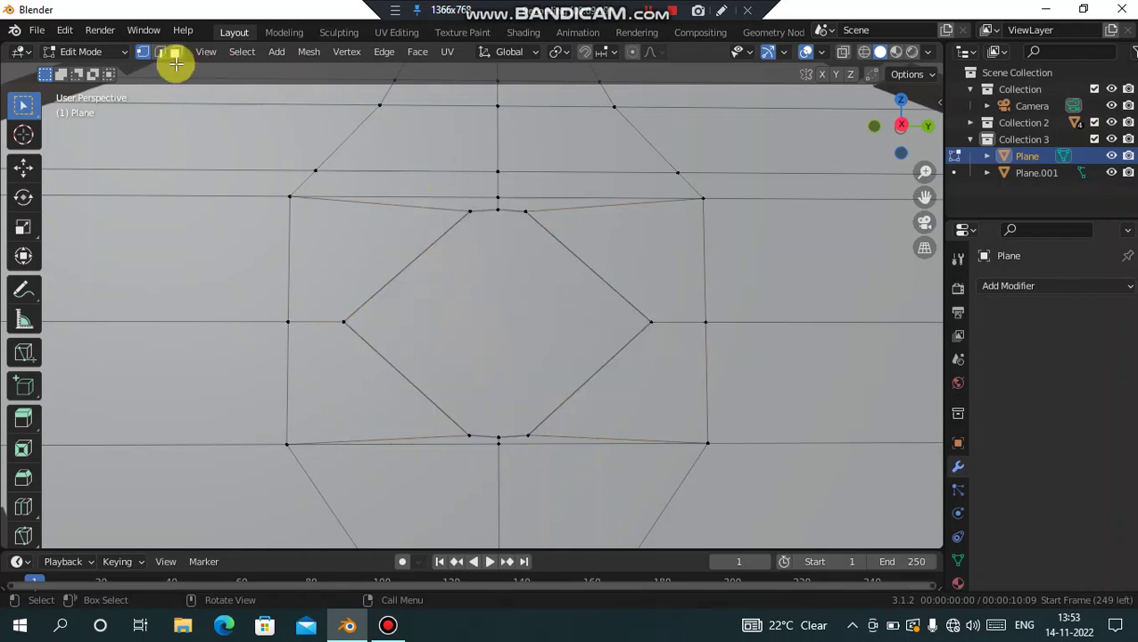
left_click(176, 51)
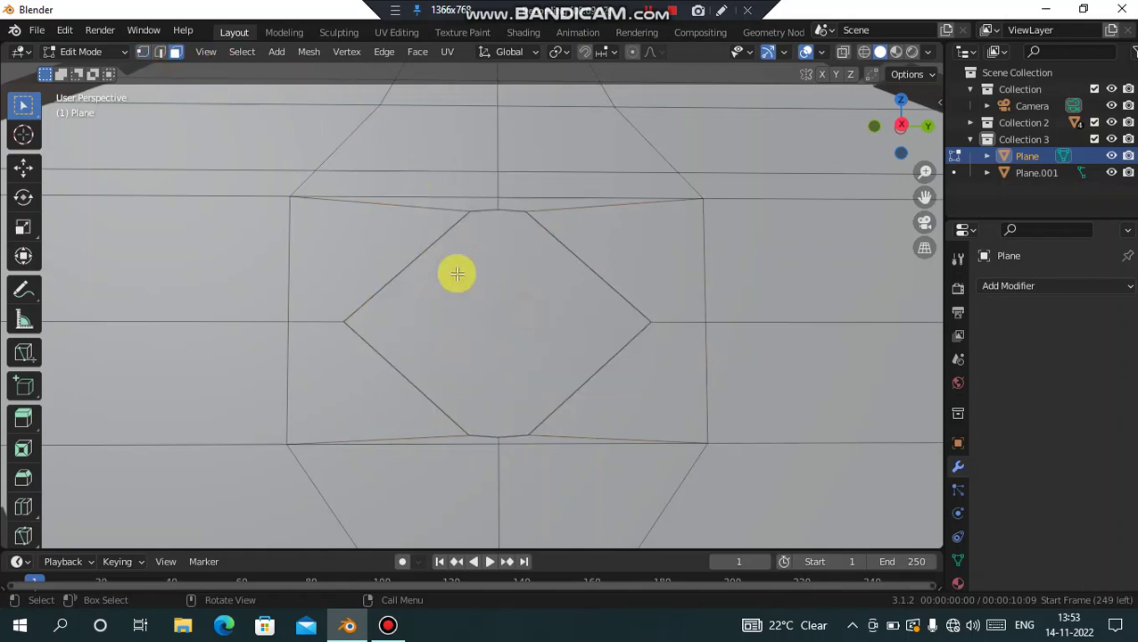
scroll(565, 297, "down", 8)
scroll(565, 297, "up", 7)
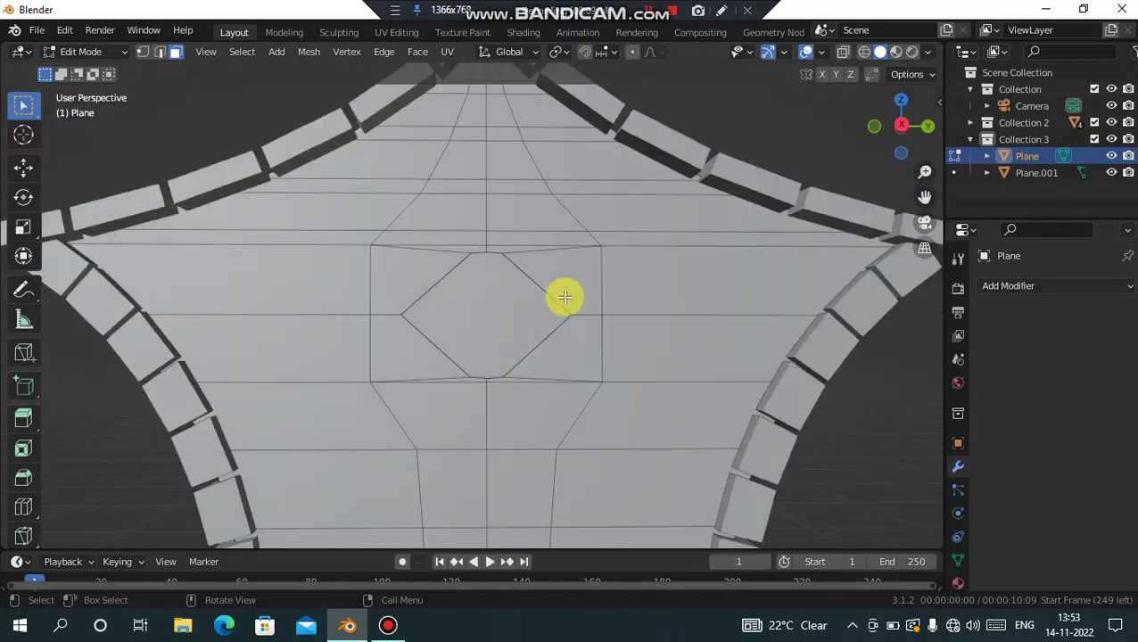
scroll(535, 305, "up", 1)
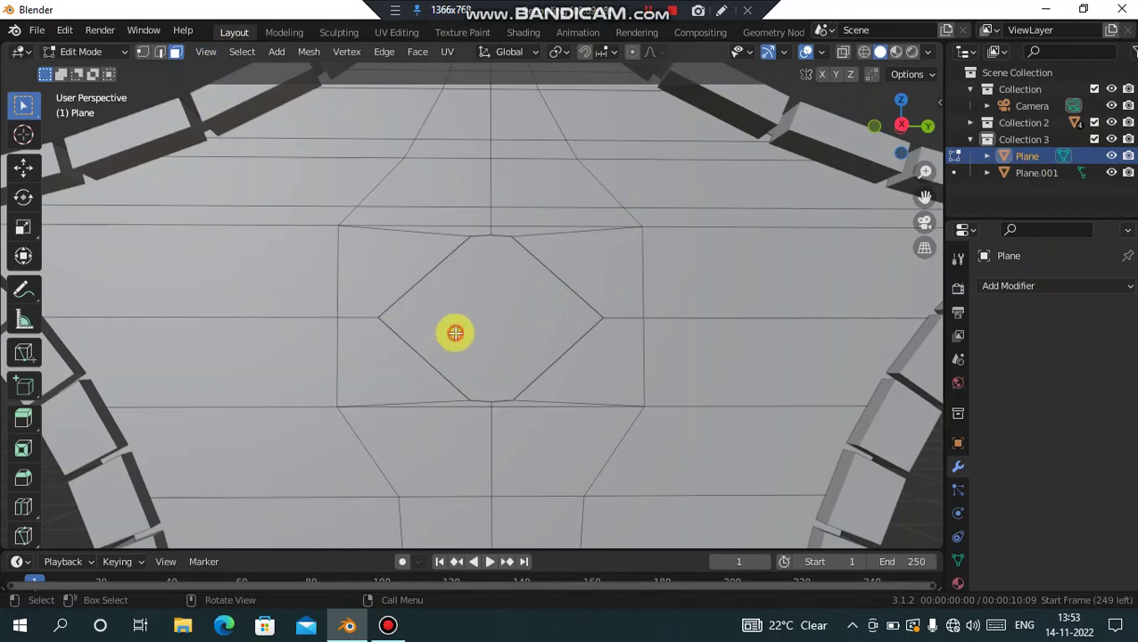
key("Tab")
key("Tab")
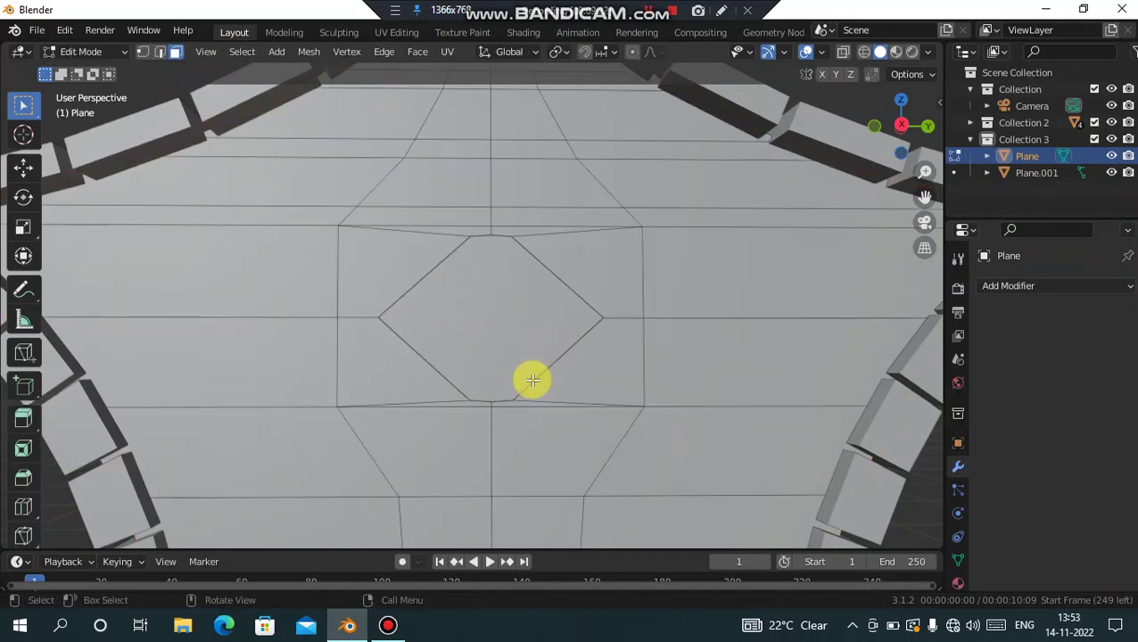
left_click_drag(397, 234, 699, 391)
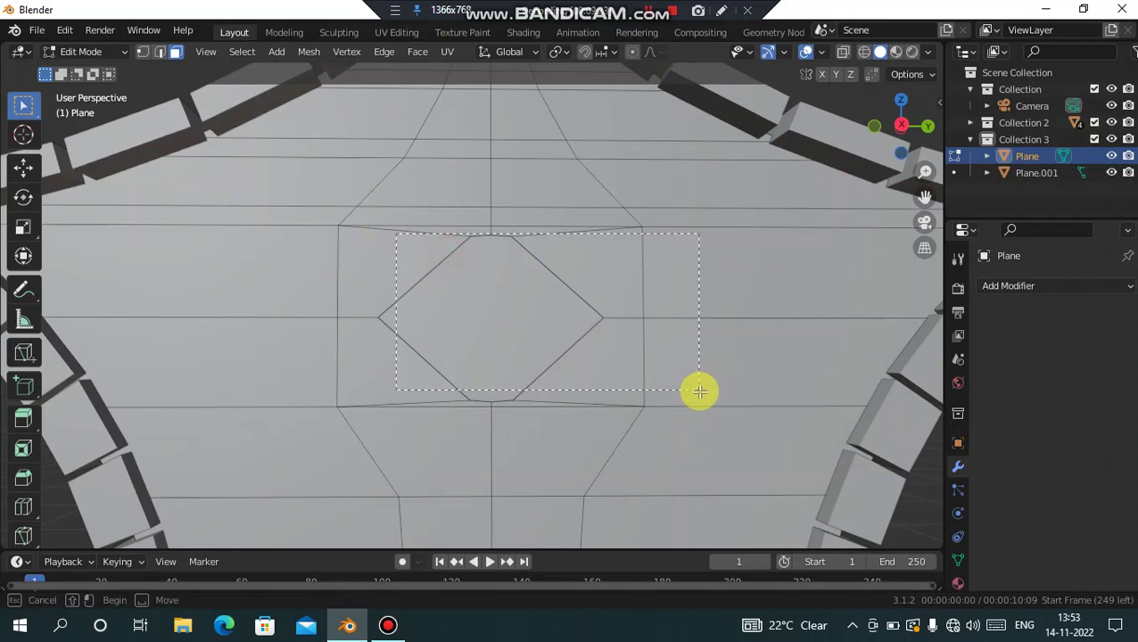
left_click(482, 286)
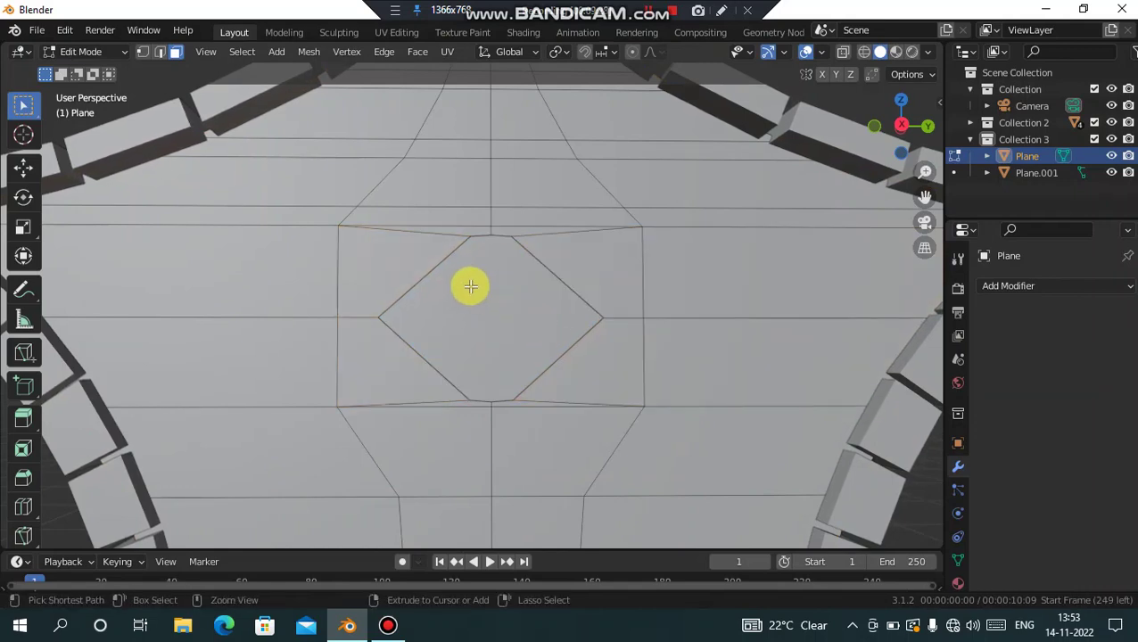
key("Tab")
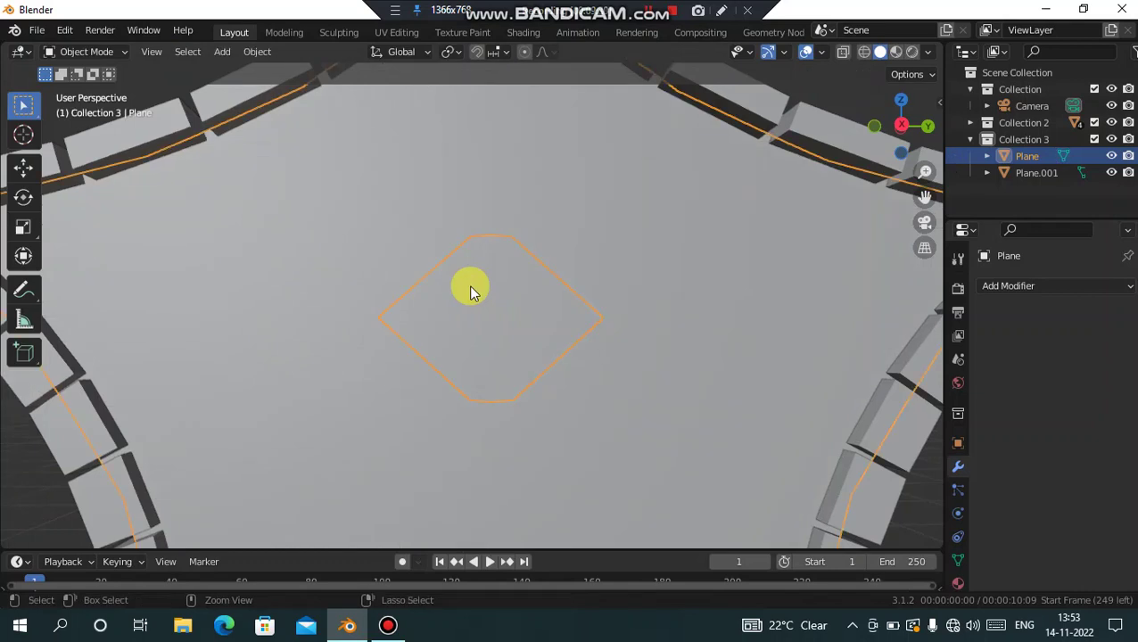
key("Tab")
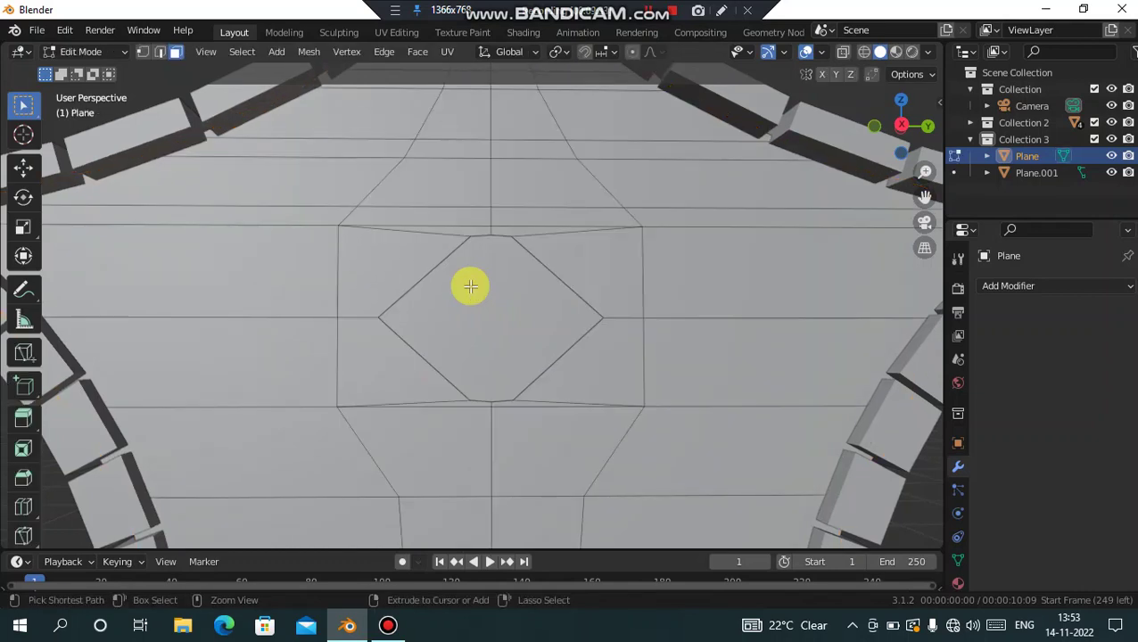
Restore the filled octagon, select its face and delete Only Faces to reopen the hole.
left_click(176, 52)
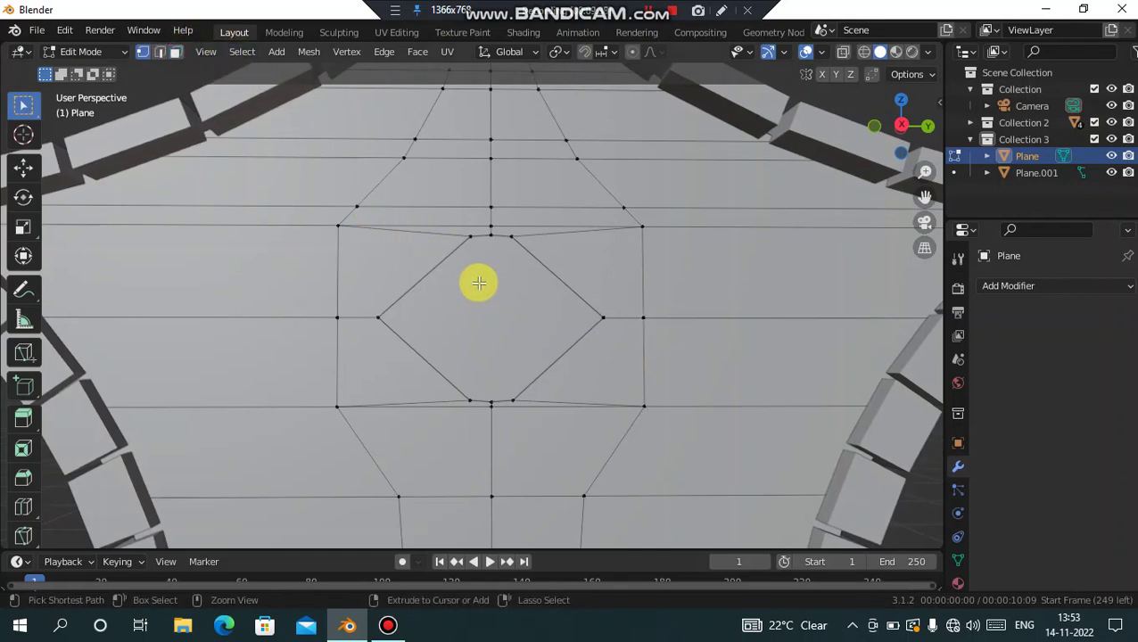
key("ctrl+z")
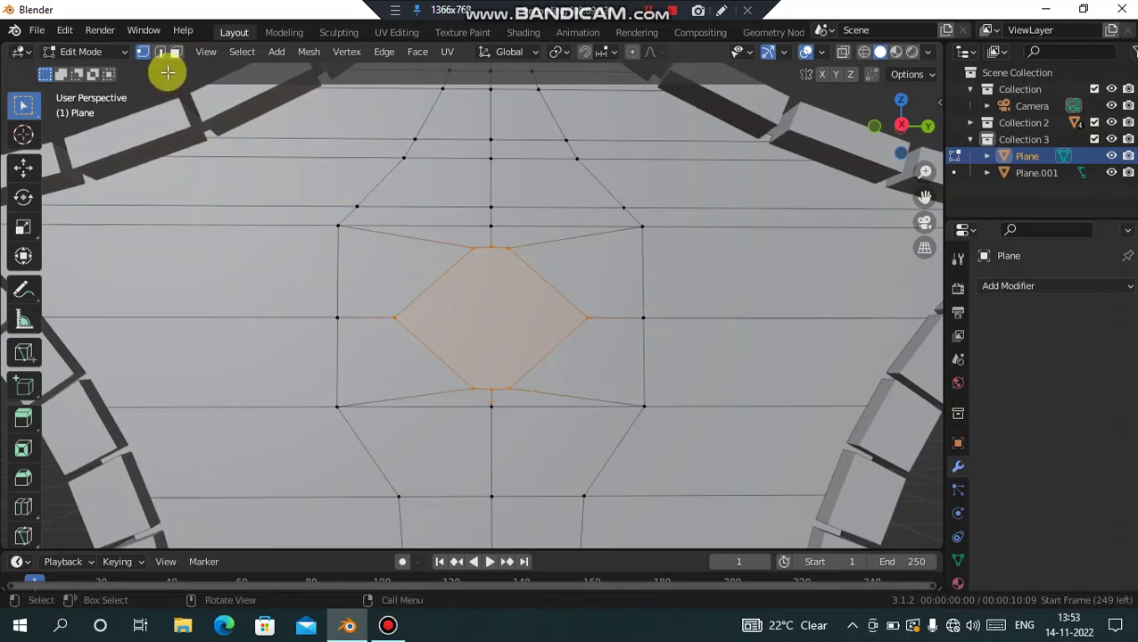
left_click(175, 51)
left_click(484, 295)
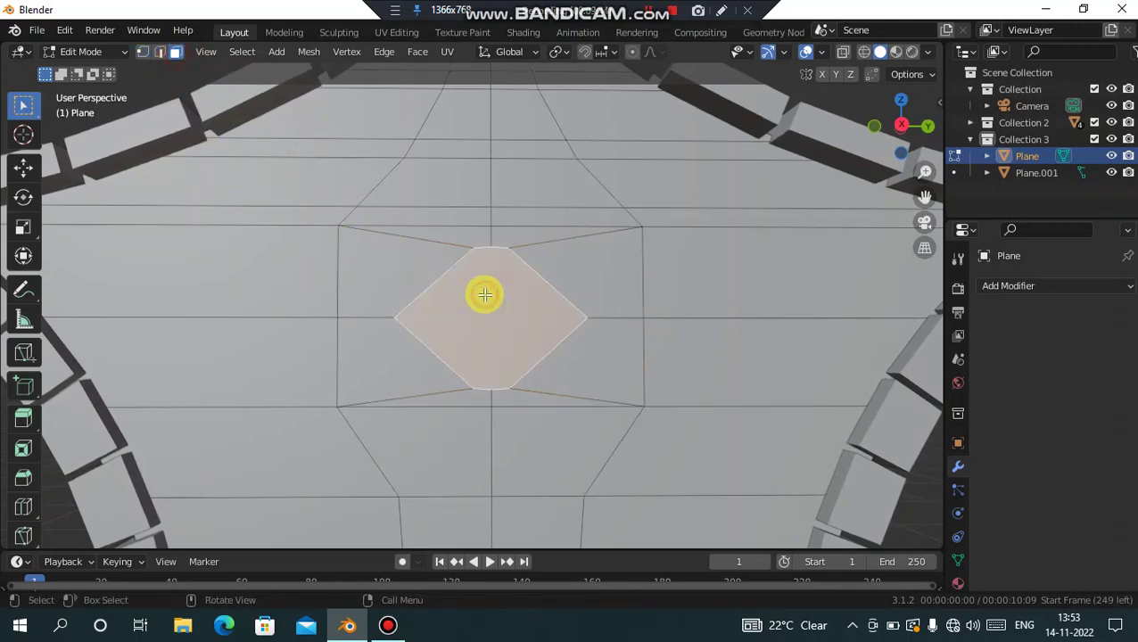
right_click(491, 294)
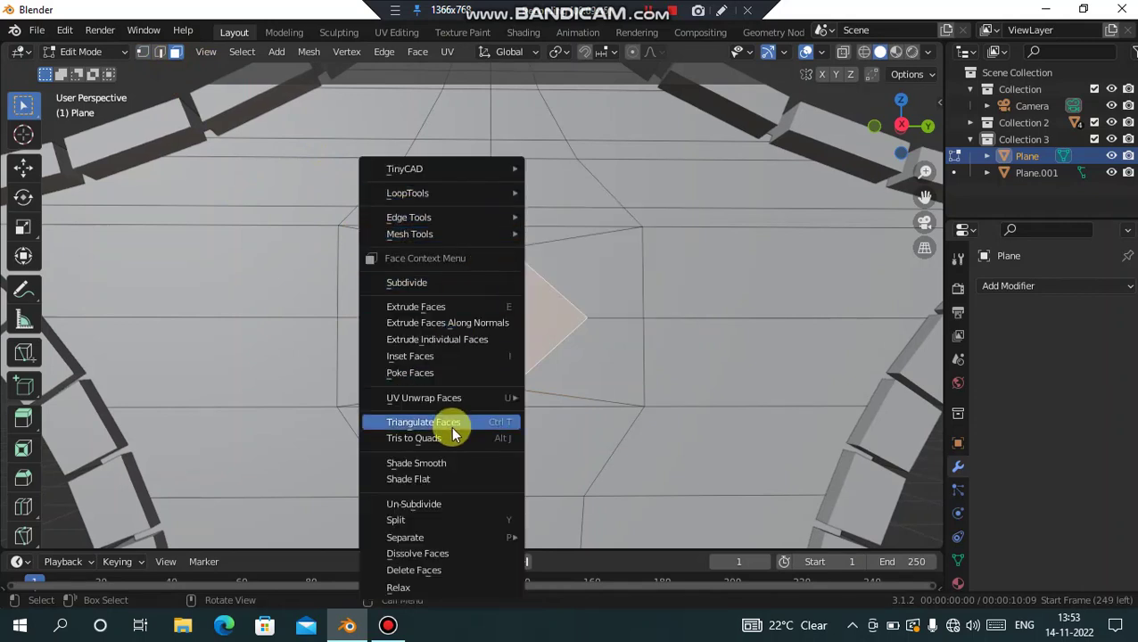
left_click(561, 320)
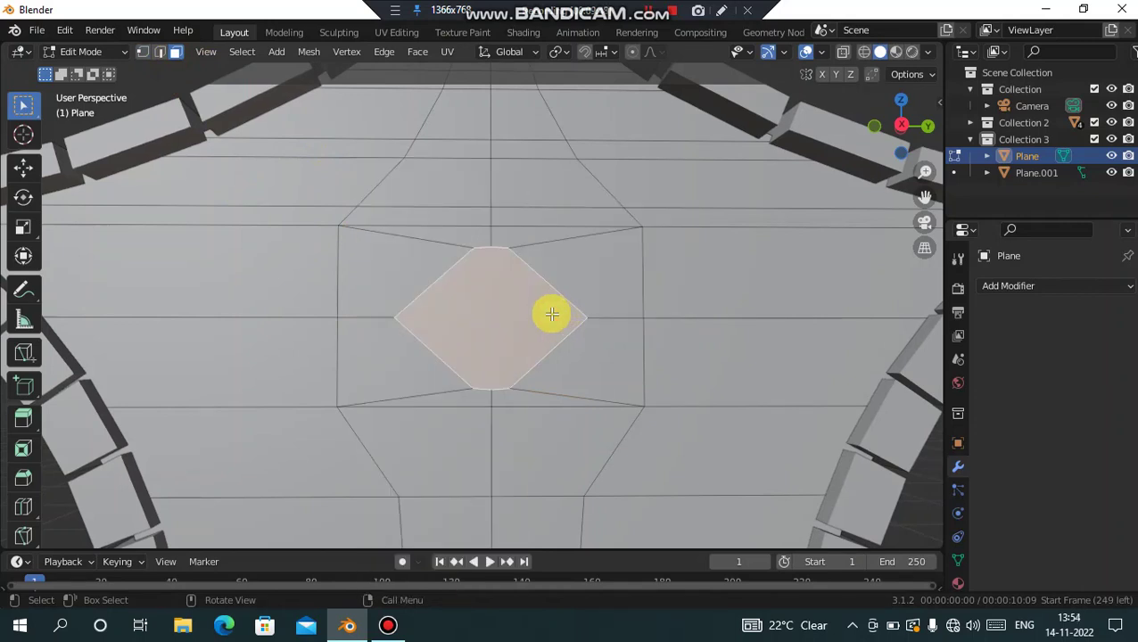
key("x")
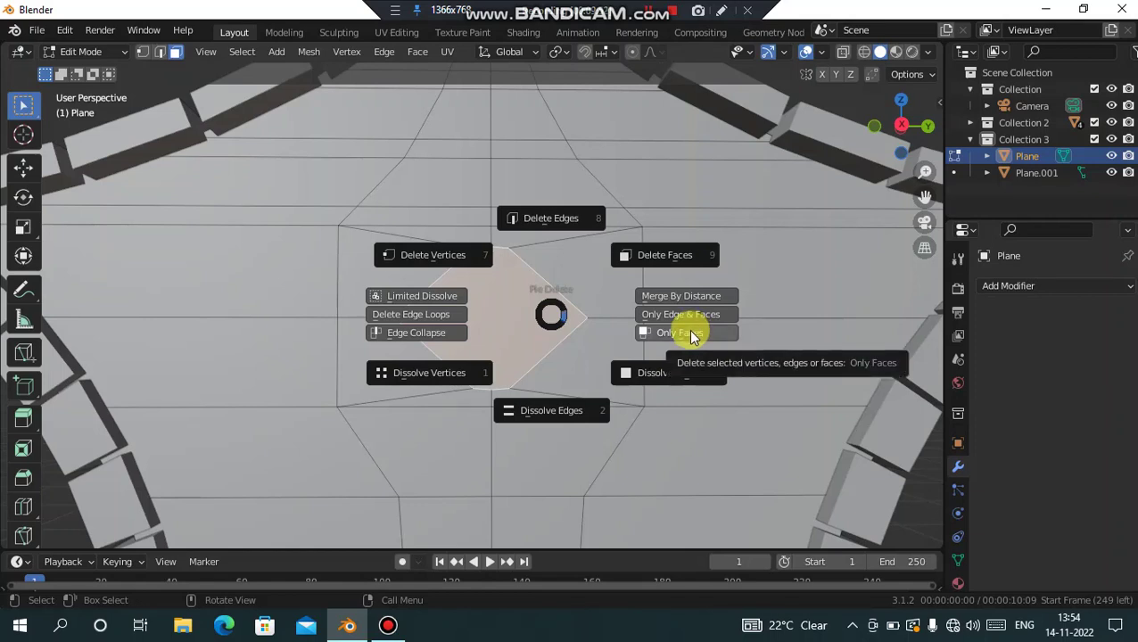
left_click(702, 334)
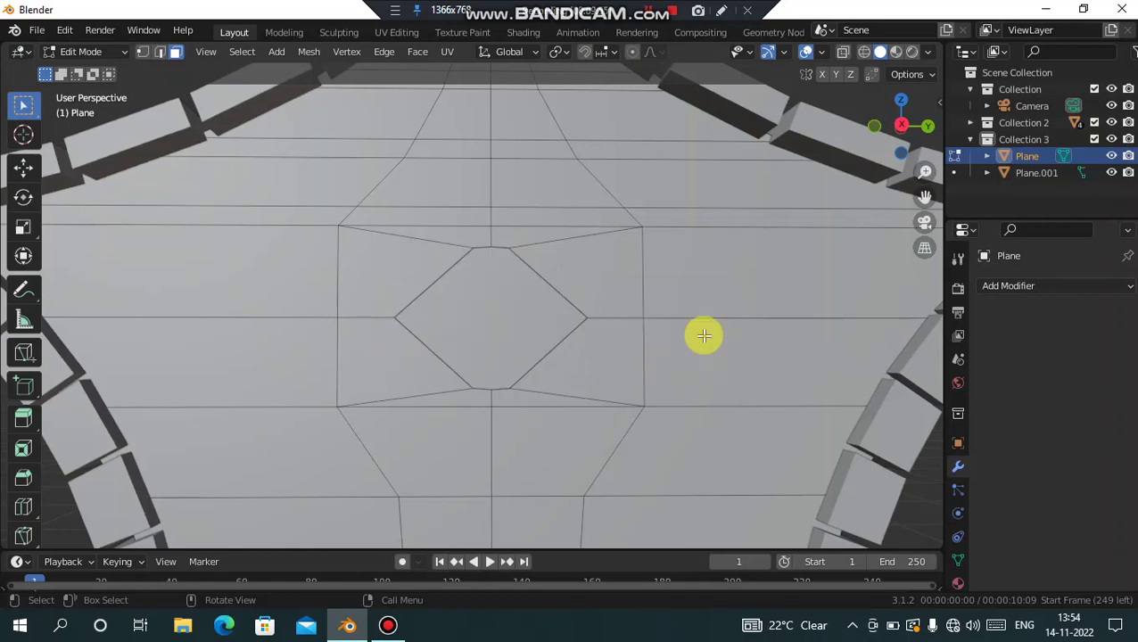